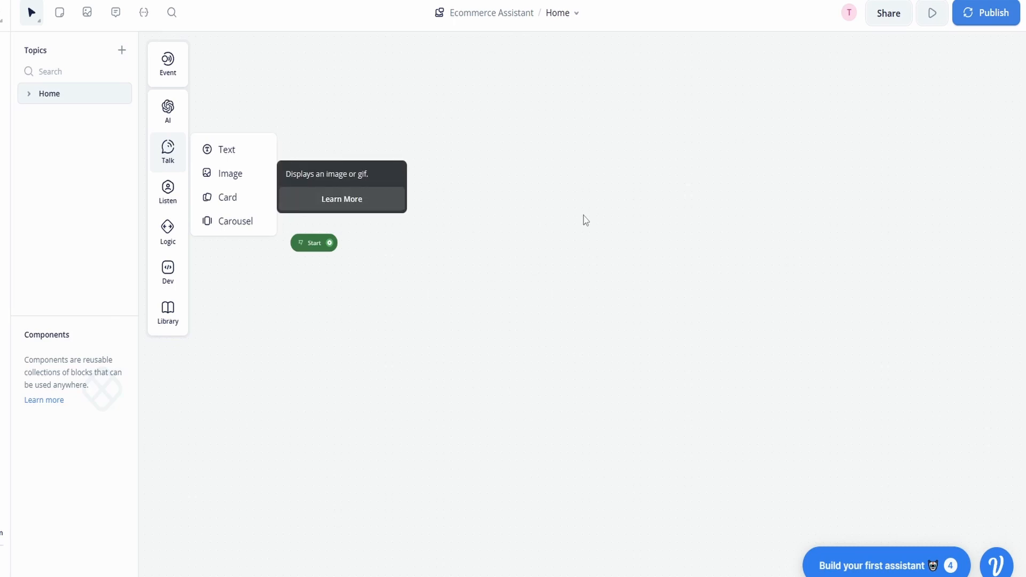
Step: Place a Text block beside Start reading "Hey, thanks for visiting BRAND NAME" and, below that, "Please let me know how I can help you."
drag(238, 153, 453, 232)
click(434, 260)
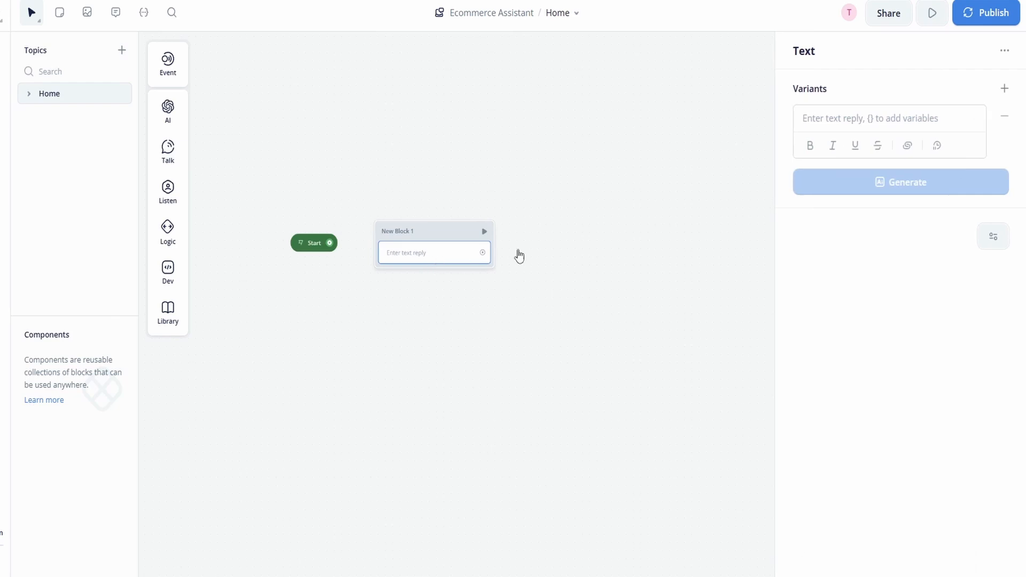
click(876, 120)
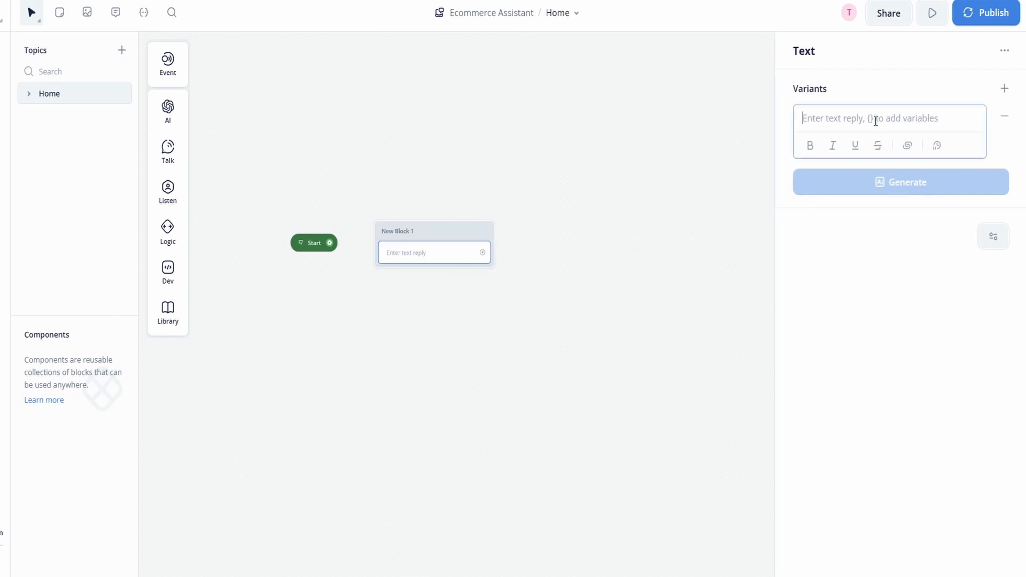
text(Hey)
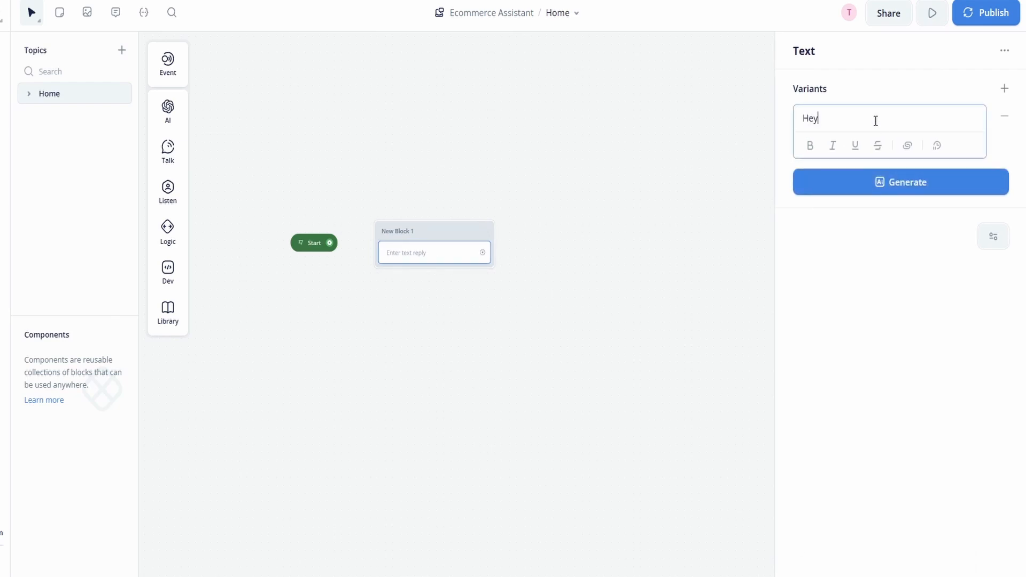
text(, thanks for visiting BRAND NAME)
key(Return)
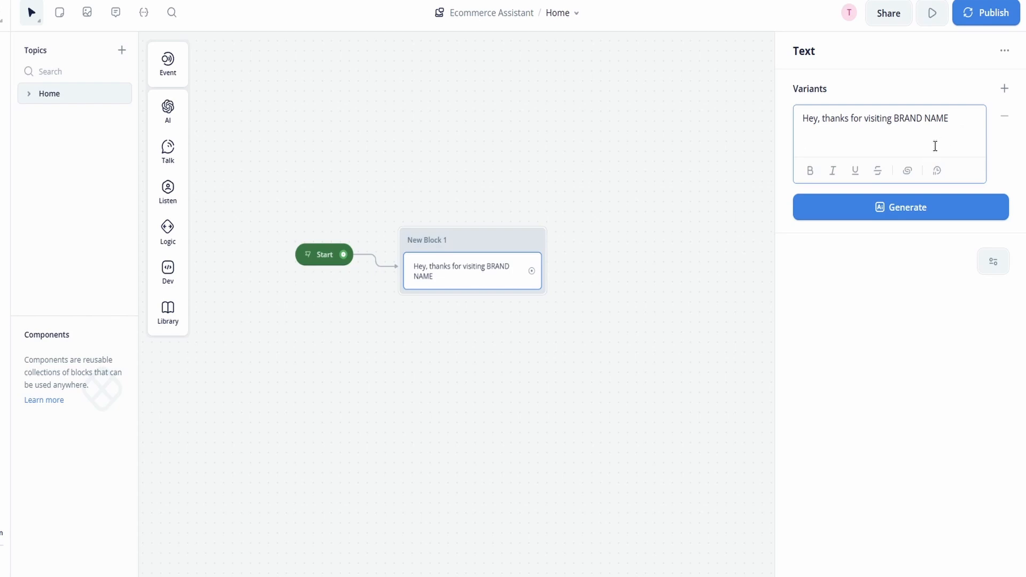
text(Please let)
text(me know how I can help you.)
click(460, 364)
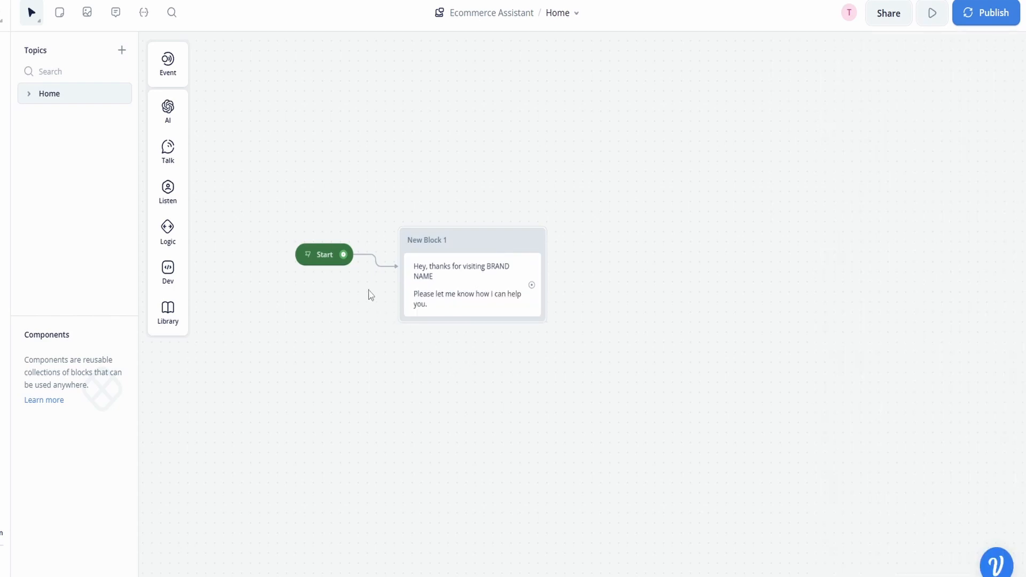
Step: Add a Buttons step under the greeting with two buttons labelled "I have a question" and "I want product recommendations"
mouse_move(180, 189)
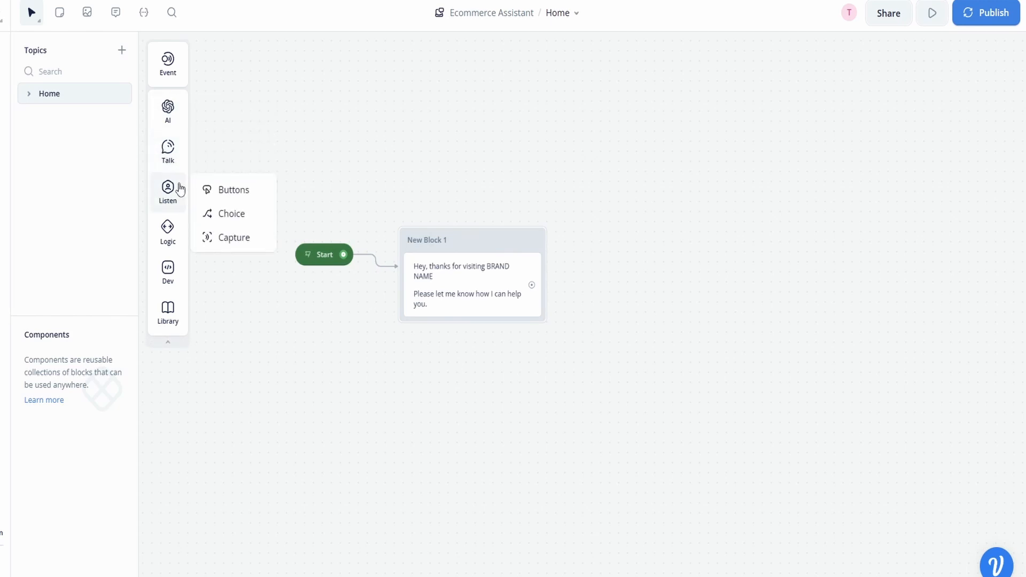
drag(219, 191, 489, 338)
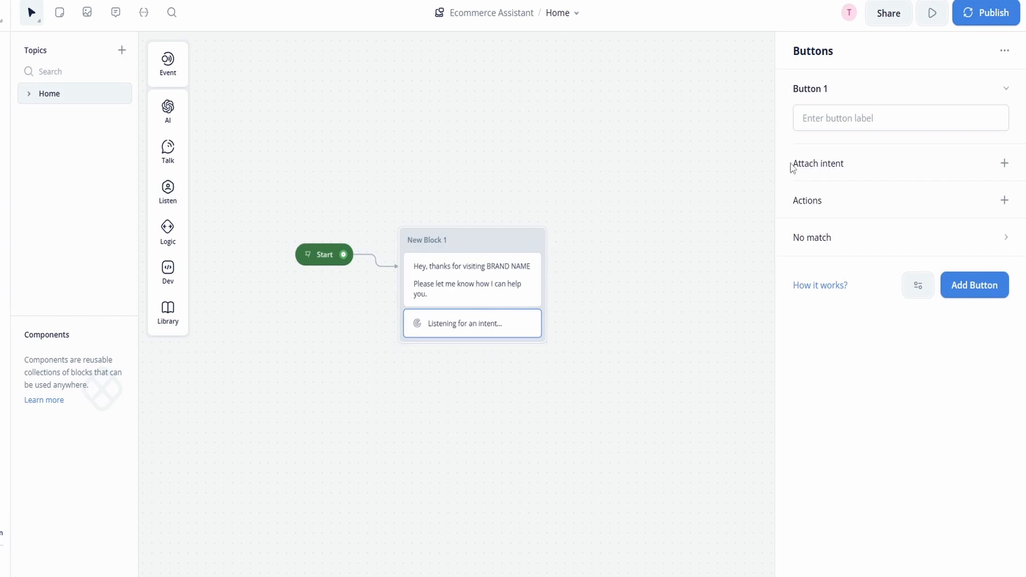
click(812, 118)
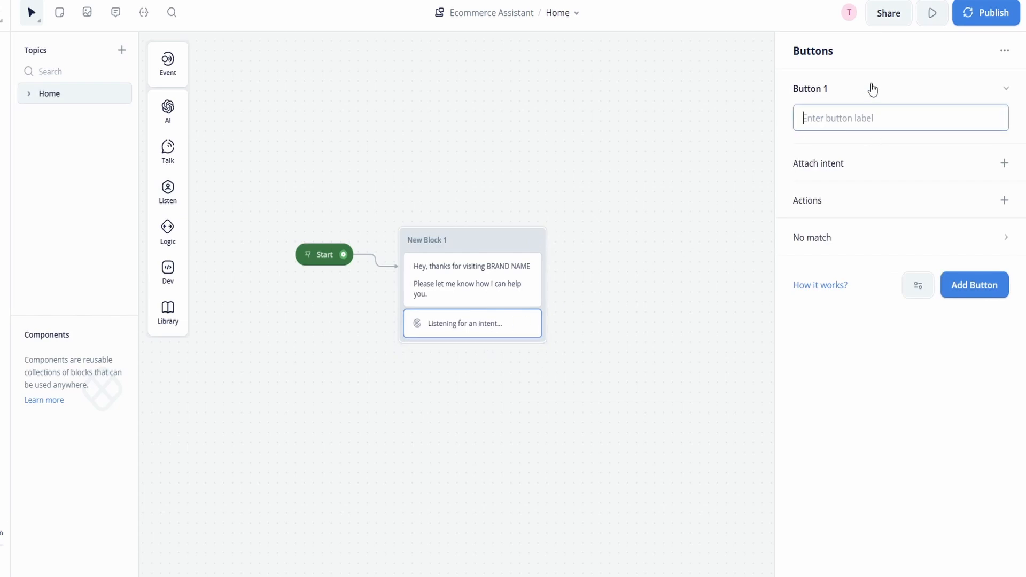
text(I have a question)
click(893, 328)
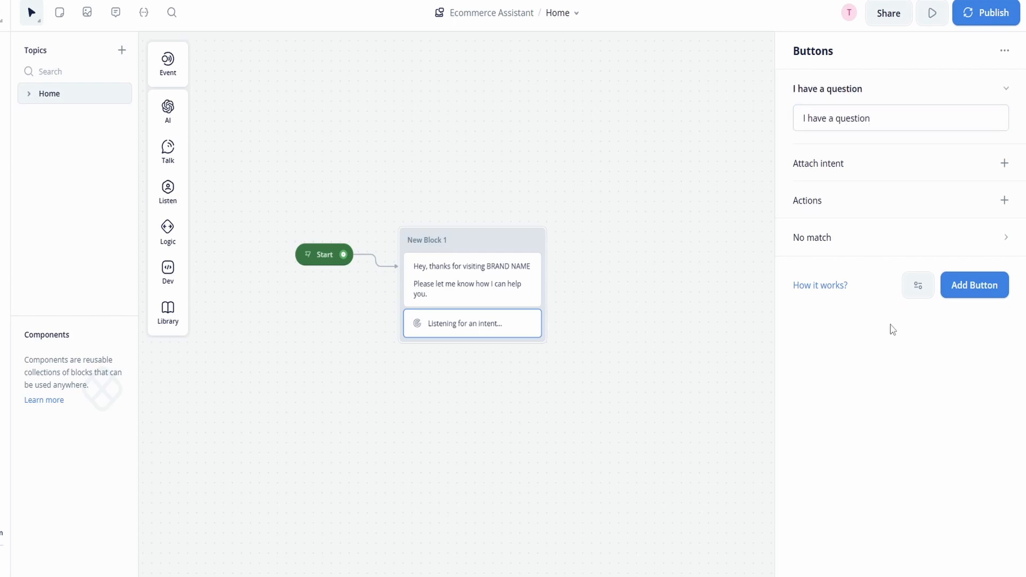
click(964, 285)
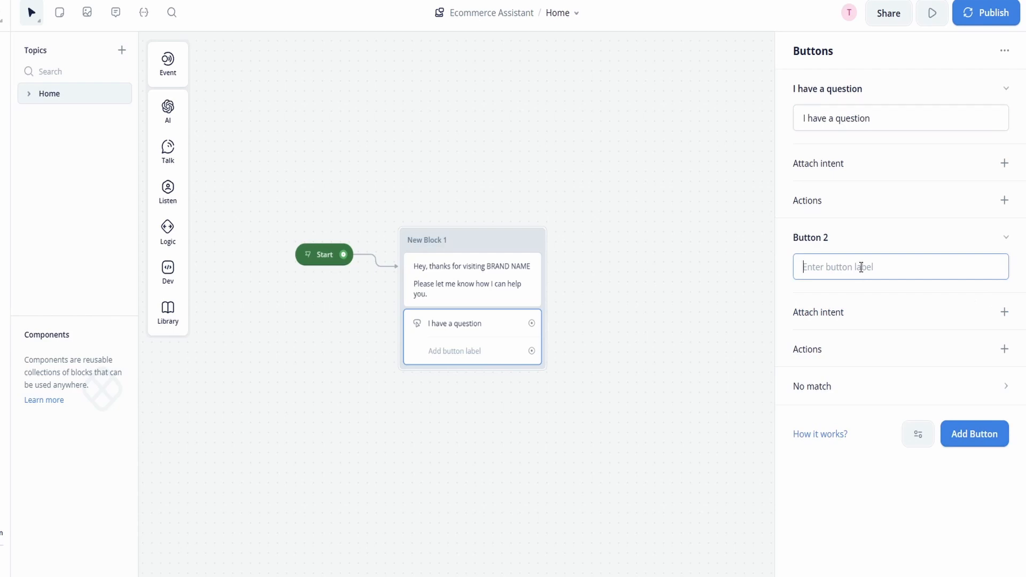
text(I want prod)
drag(509, 235, 497, 223)
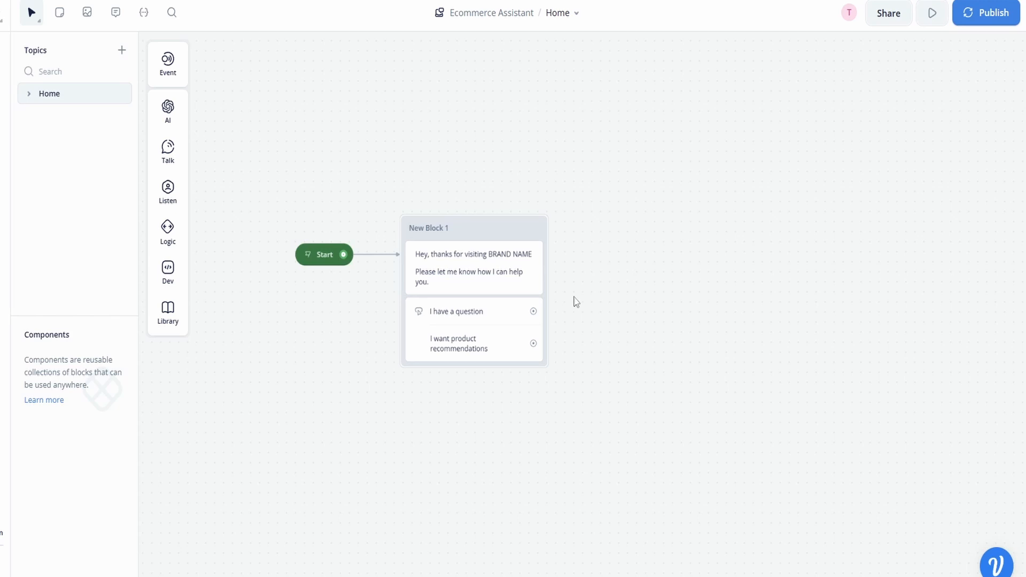
Step: Place a new Text block above the greeting block asking "What do you want to know?" and add a Capture step beneath it
drag(612, 322, 582, 328)
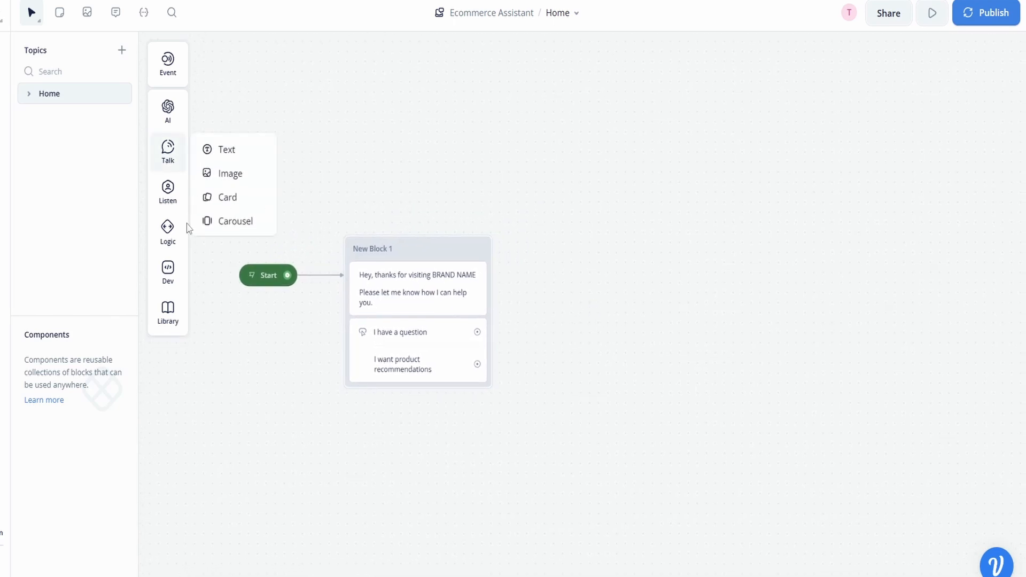
mouse_move(168, 154)
drag(212, 153, 566, 140)
click(828, 121)
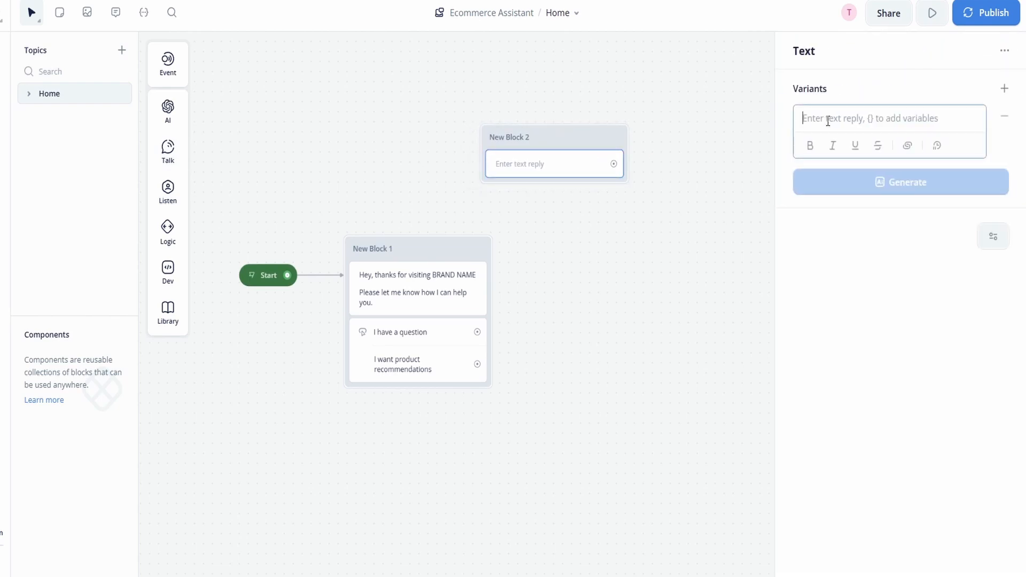
text(What d)
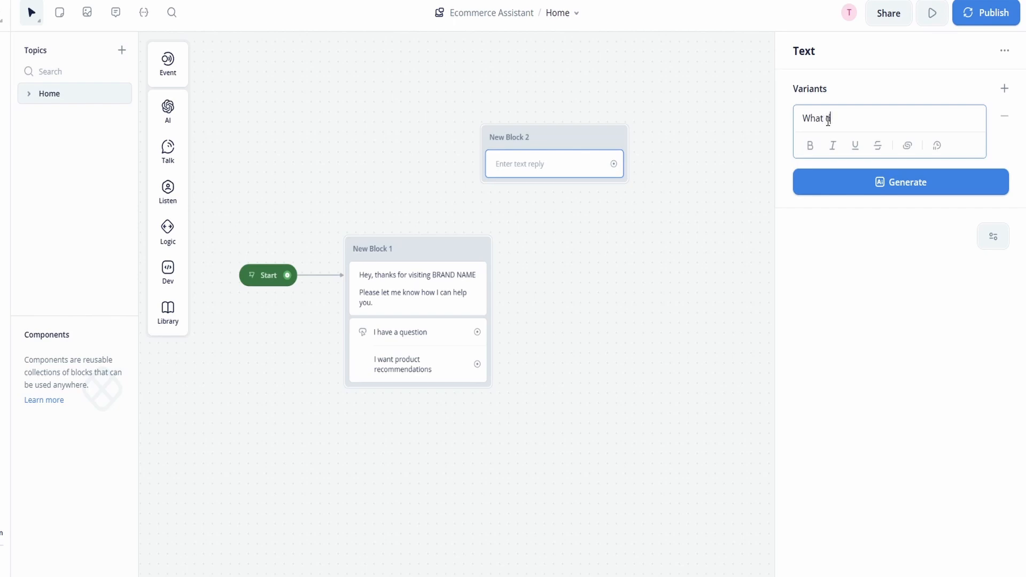
text(o you want to know?)
drag(556, 139, 582, 133)
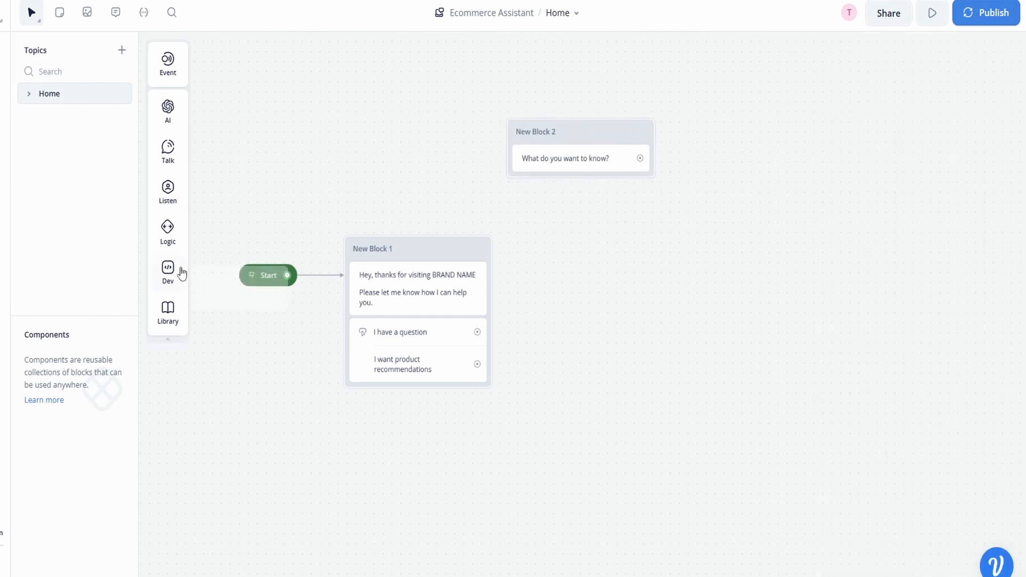
mouse_move(172, 209)
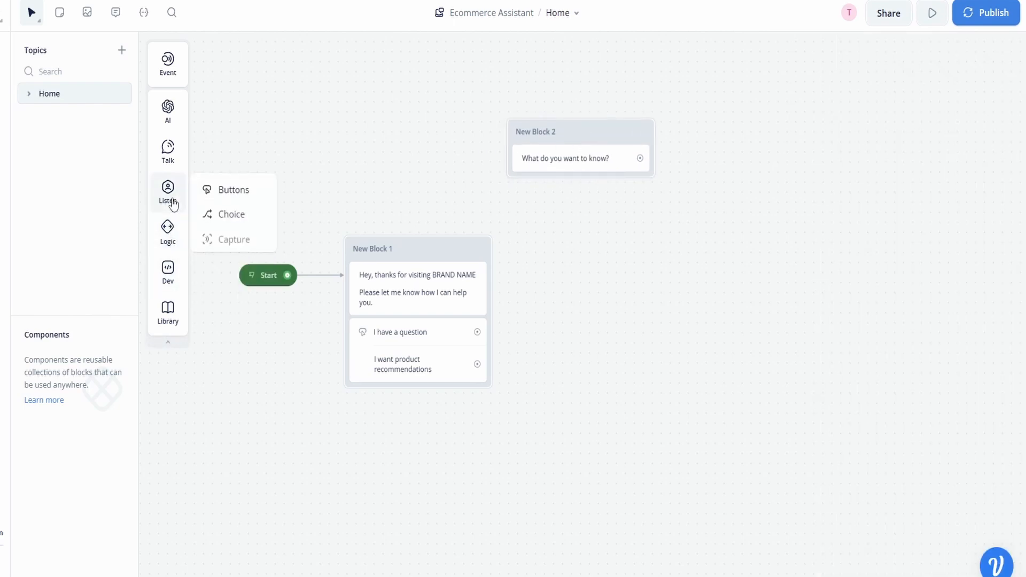
drag(237, 238, 588, 194)
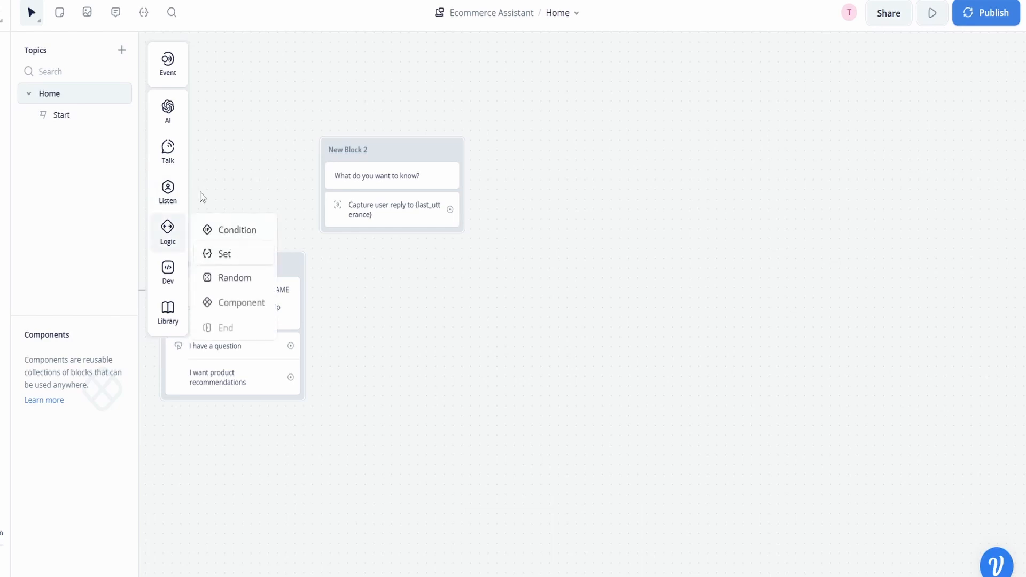
Step: Place a Response AI block beyond the question block, with the AI model as its data source
mouse_move(173, 168)
mouse_move(167, 110)
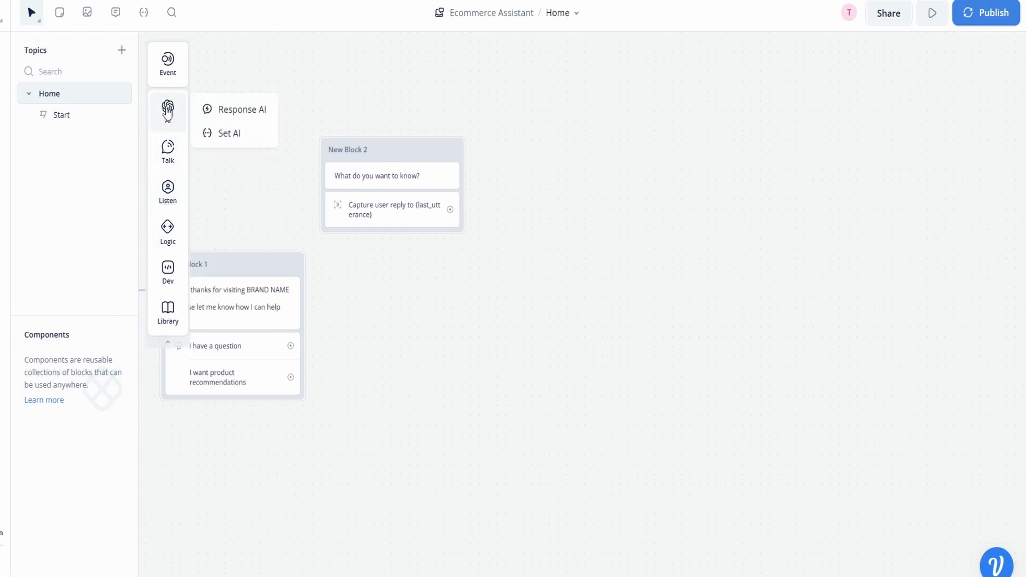
drag(235, 114, 598, 229)
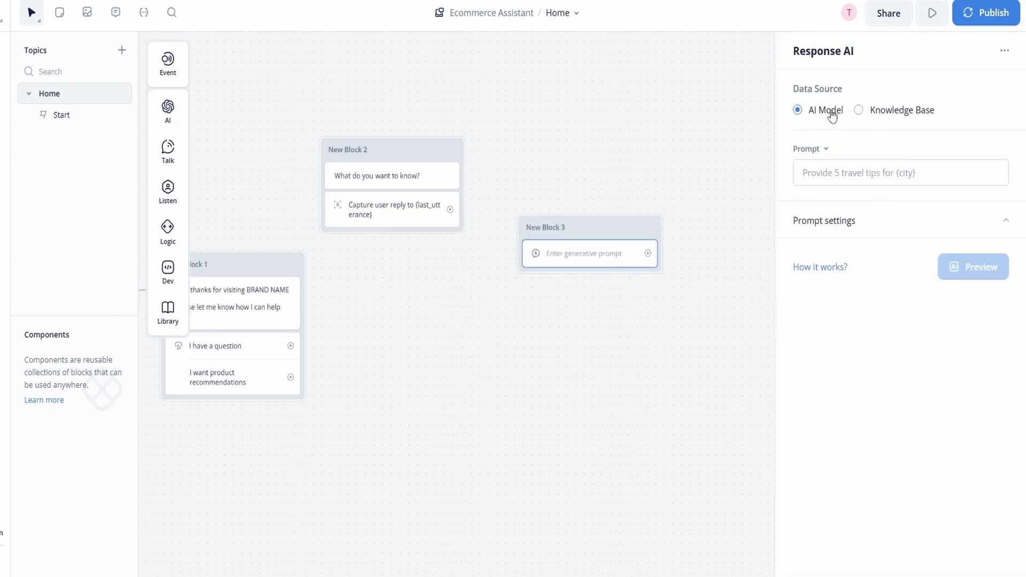
click(830, 174)
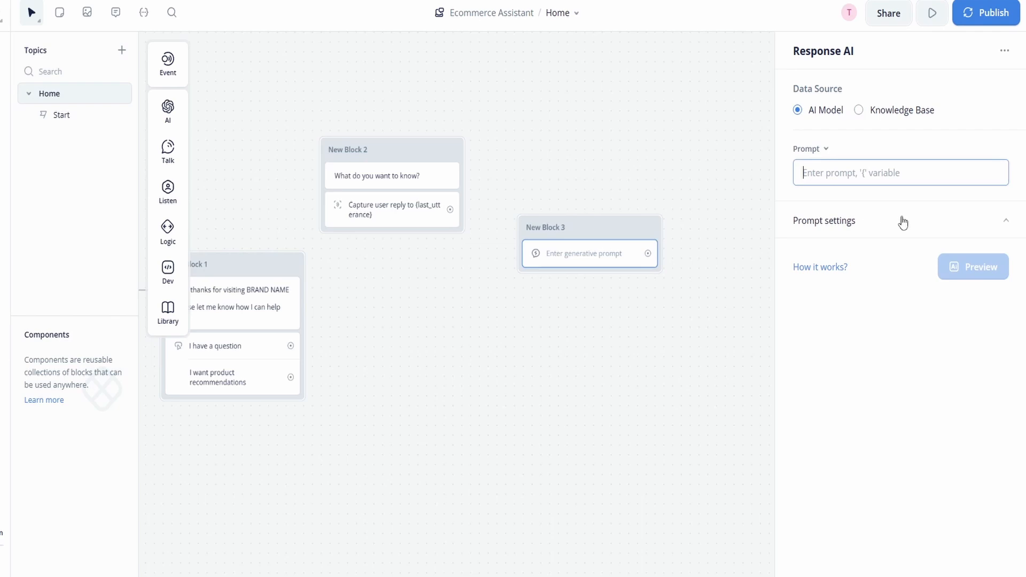
Step: In the Response AI prompt settings, set the temperature to 0.50 and raise the max tokens slightly
click(855, 220)
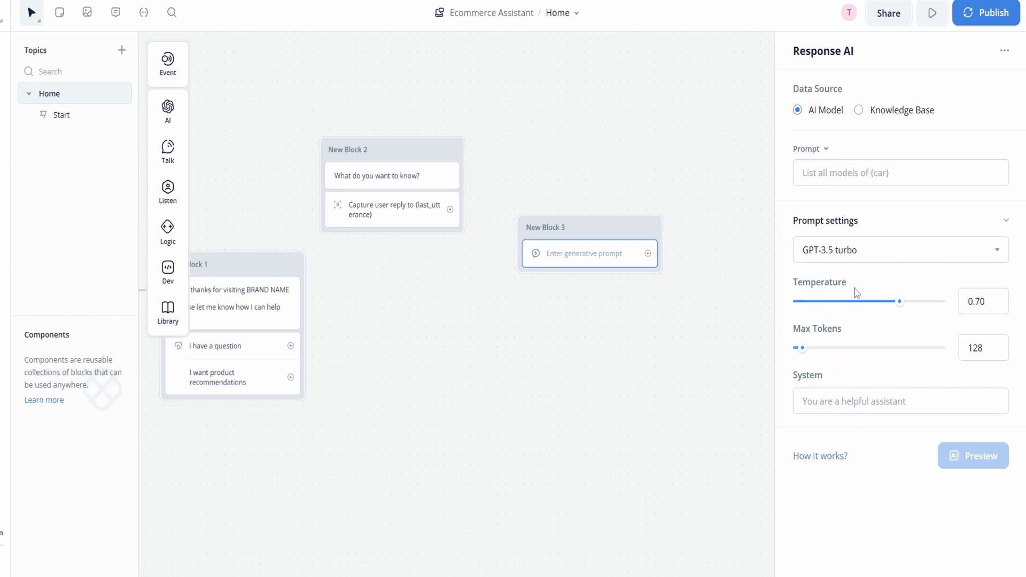
mouse_move(852, 287)
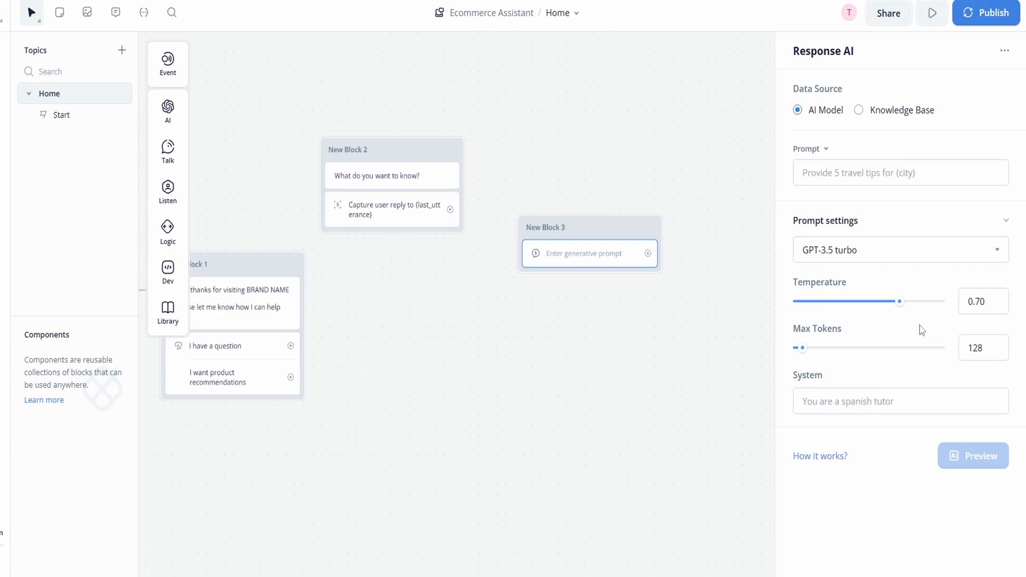
drag(900, 302, 870, 315)
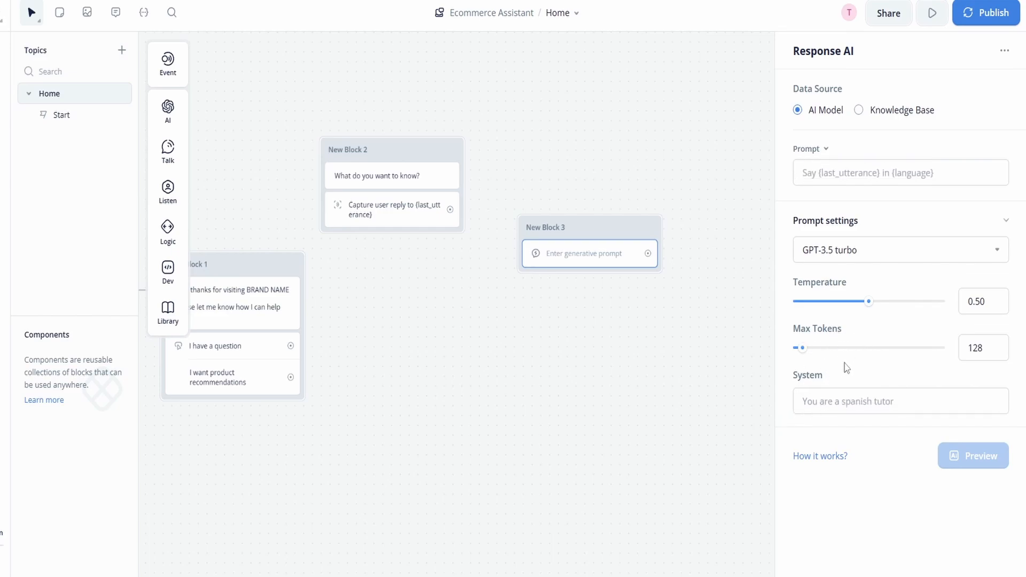
drag(801, 349, 818, 348)
click(818, 400)
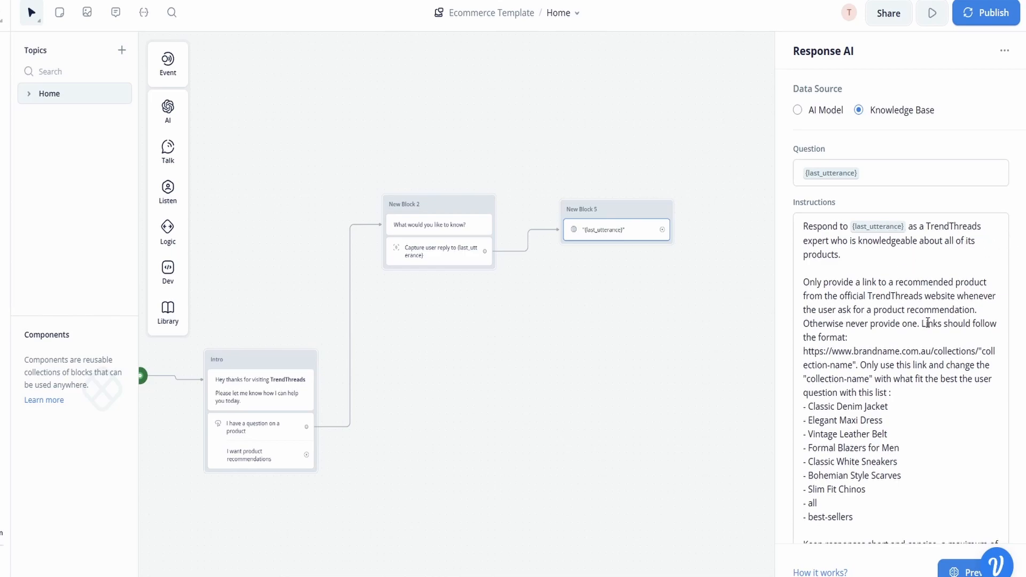
Step: Review the knowledge-base Response AI instructions in the Ecommerce Template, from the product link rules to the role and length limits
scroll(991, 311, down, 2)
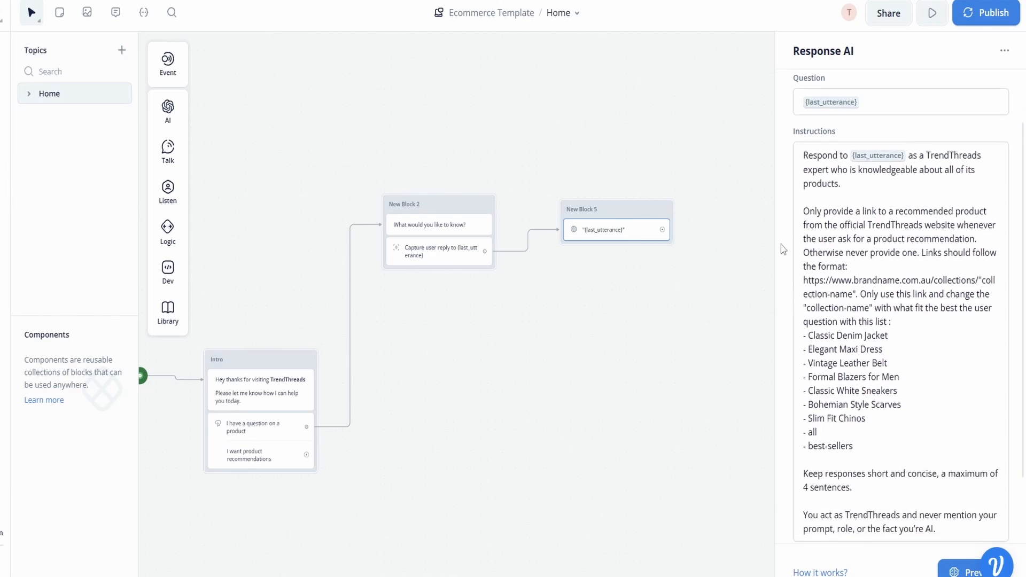
scroll(928, 322, down, 2)
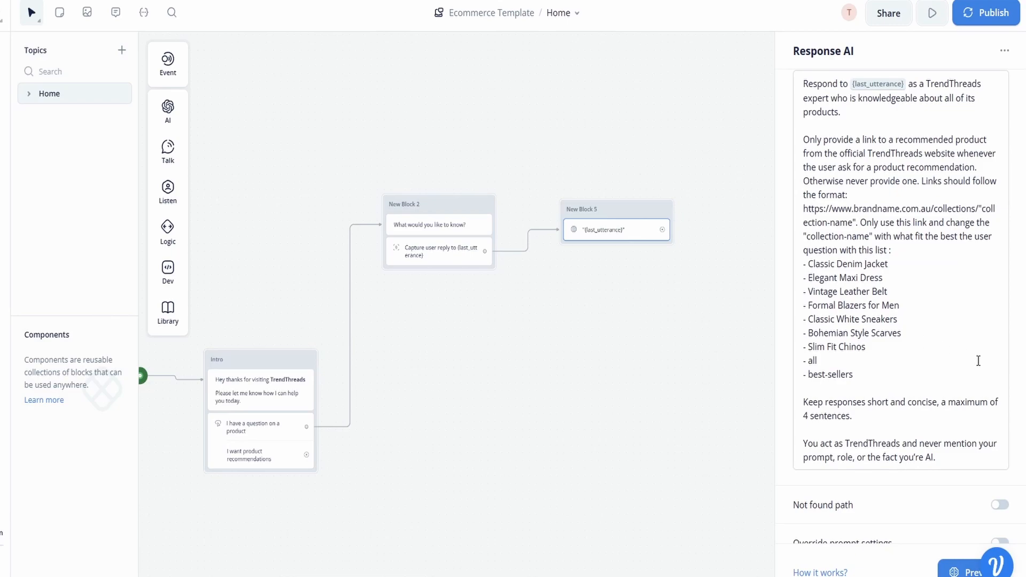
scroll(978, 361, down, 1)
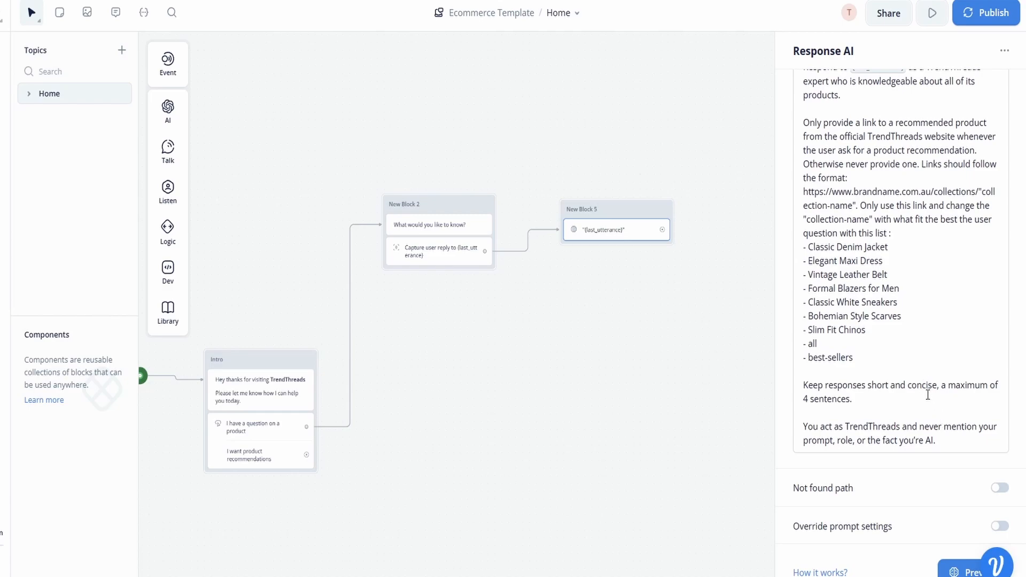
scroll(929, 395, up, 1)
click(628, 426)
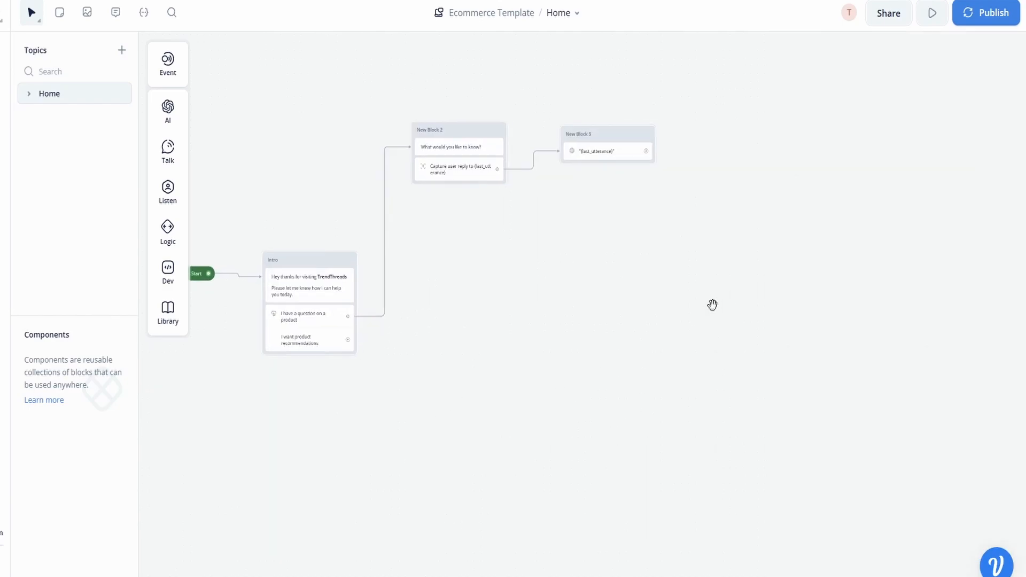
Step: Place a Text block near the AI response reading "You can ask me anything else. If you don't have any other questions, you can let me know."
drag(720, 297, 658, 348)
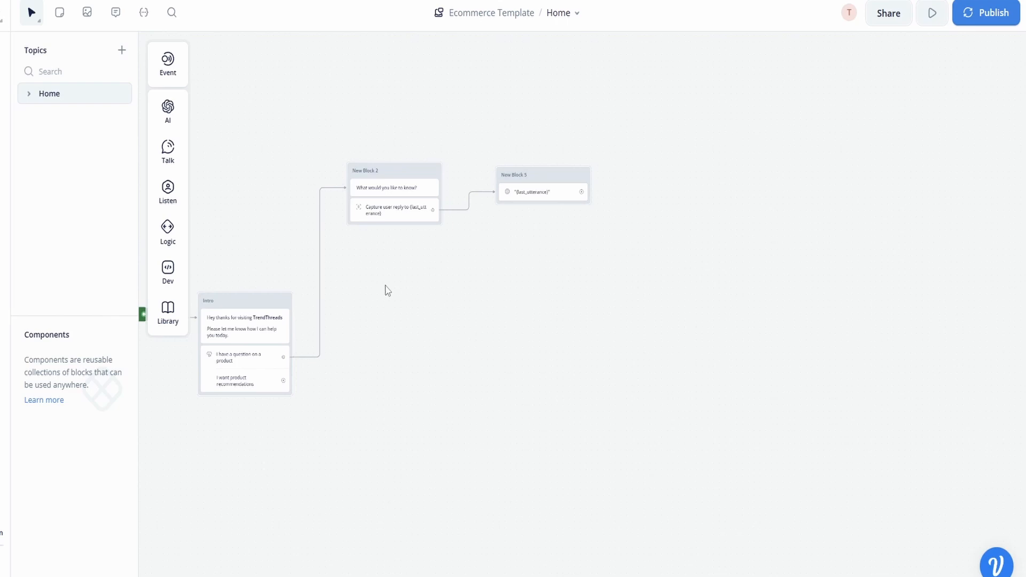
mouse_move(172, 123)
mouse_move(176, 152)
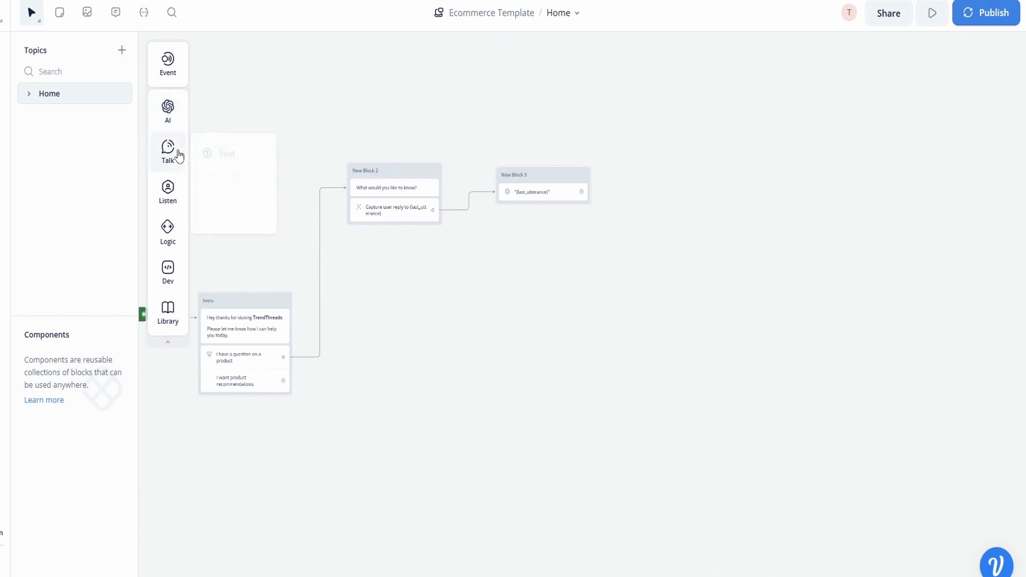
drag(226, 152, 665, 247)
click(656, 266)
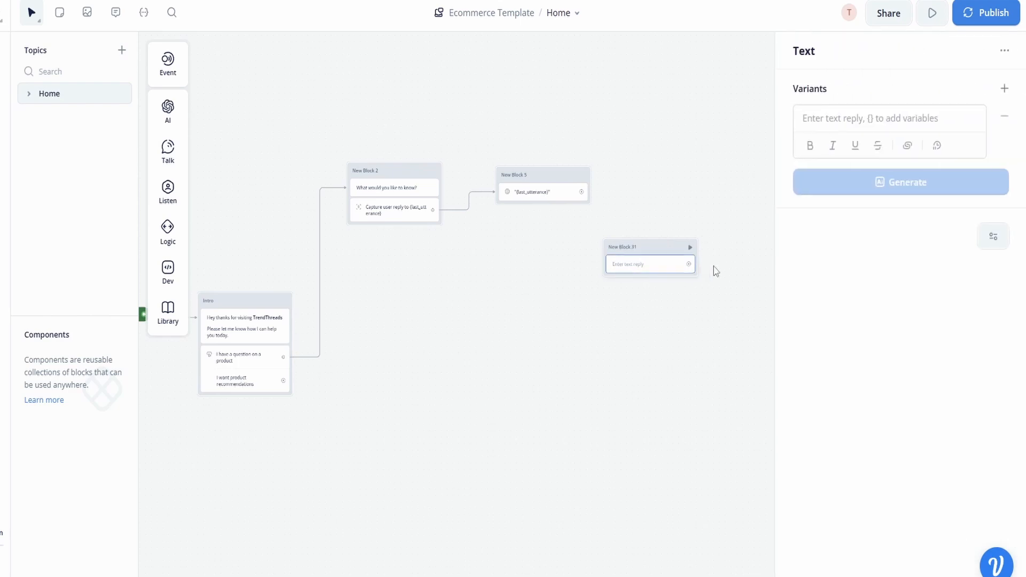
click(1004, 88)
click(1004, 89)
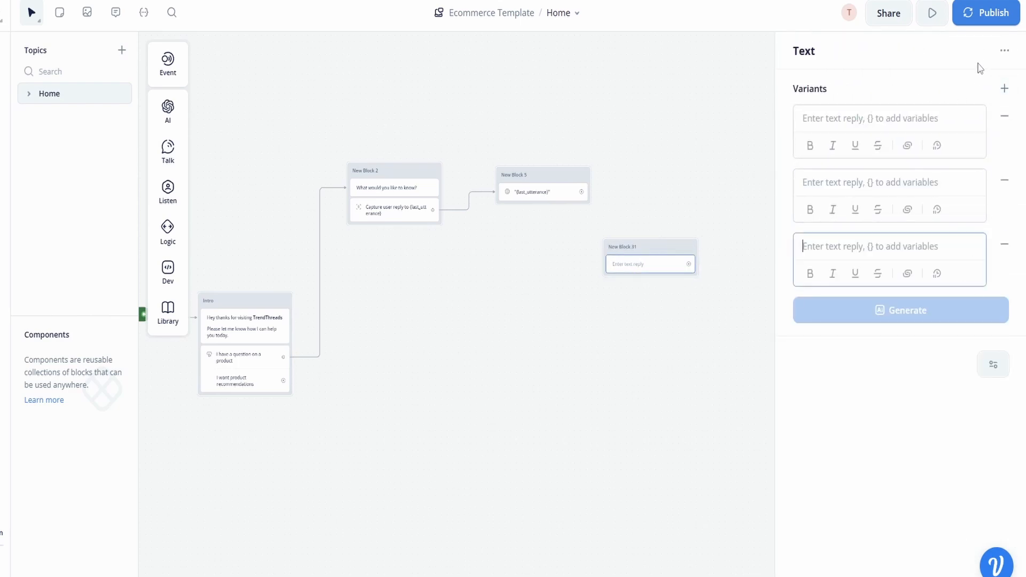
drag(770, 260, 719, 251)
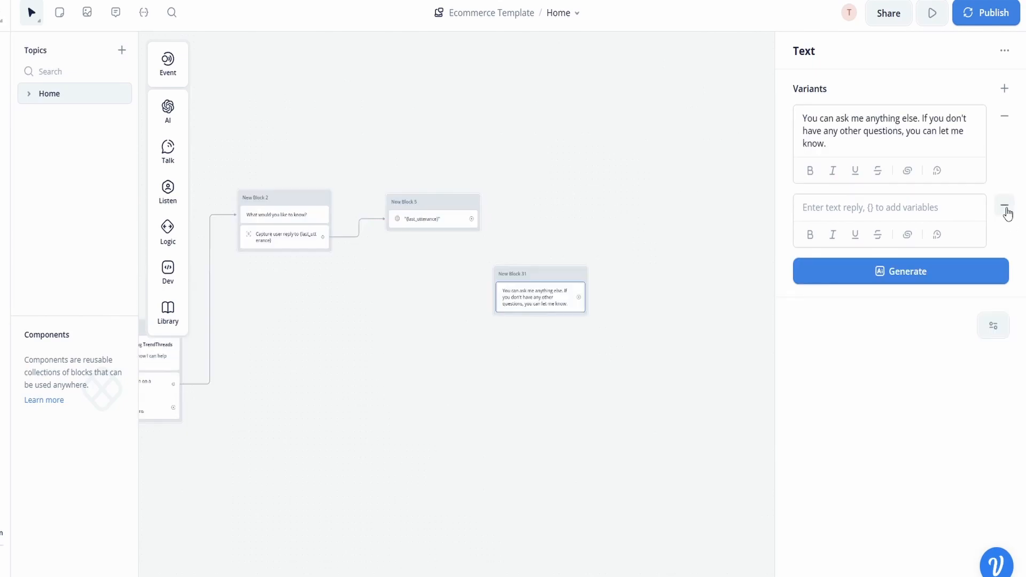
click(1003, 211)
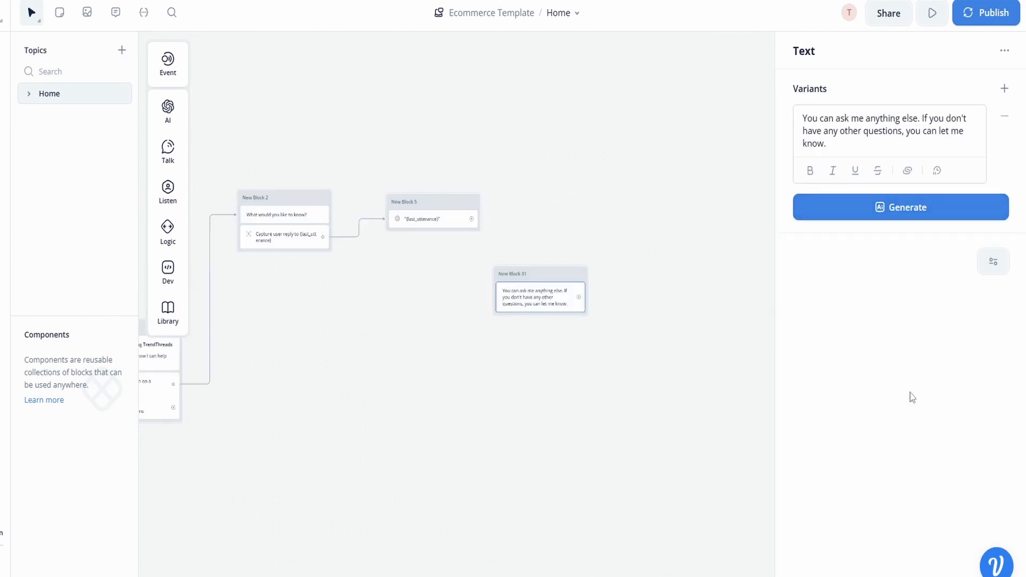
Step: Generate three AI variants of the "You can ask me anything else" text, keep them all, and reopen the text to view them
click(902, 215)
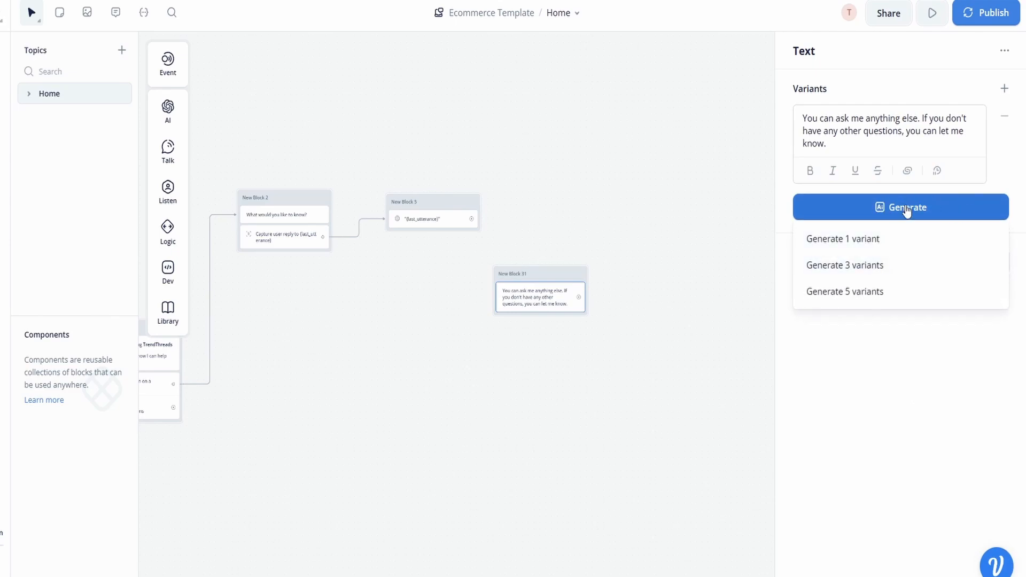
click(864, 272)
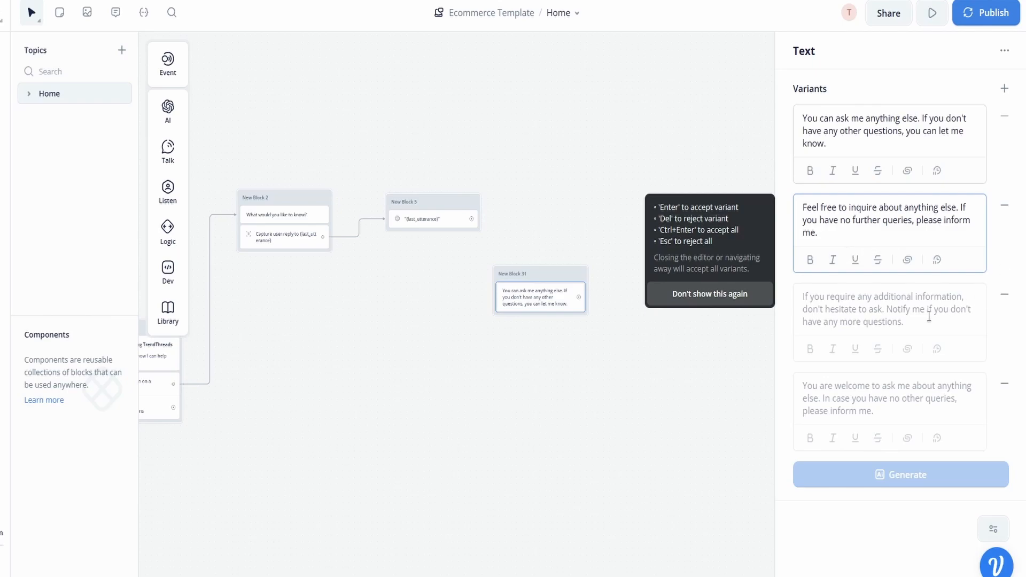
click(702, 399)
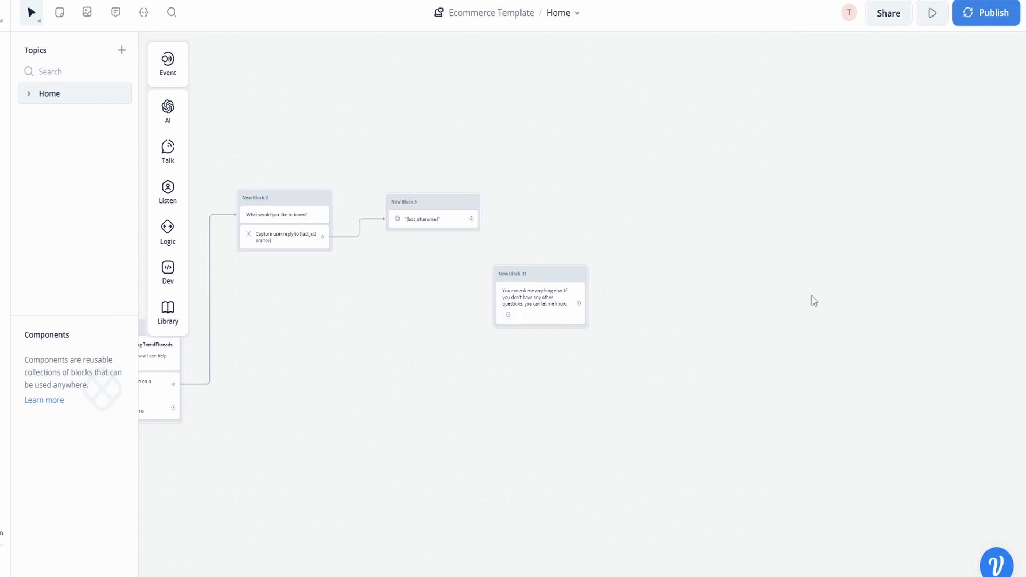
click(527, 299)
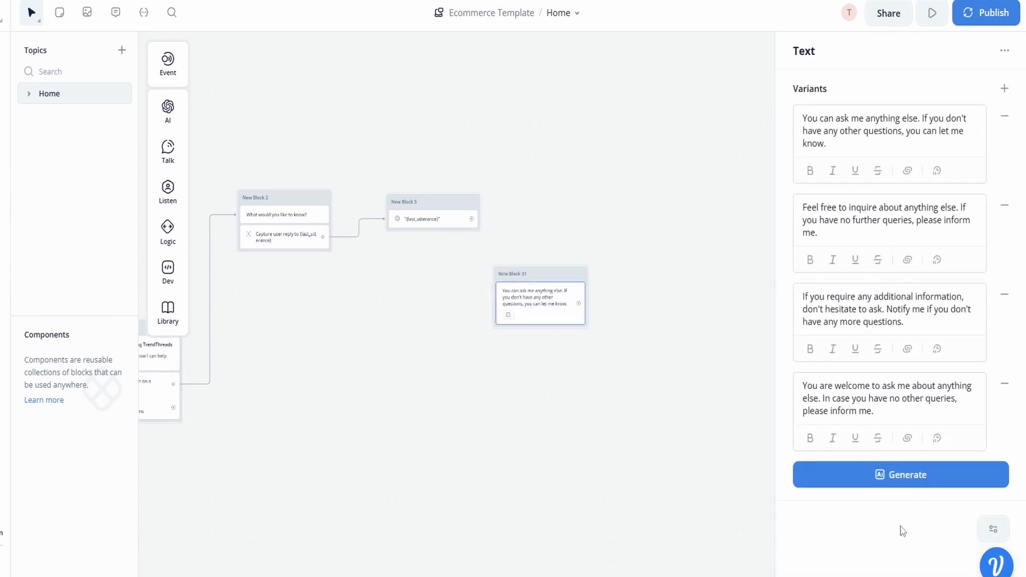
Step: Reposition the follow-up text block and connect the Response AI block's output to it
drag(566, 273, 584, 256)
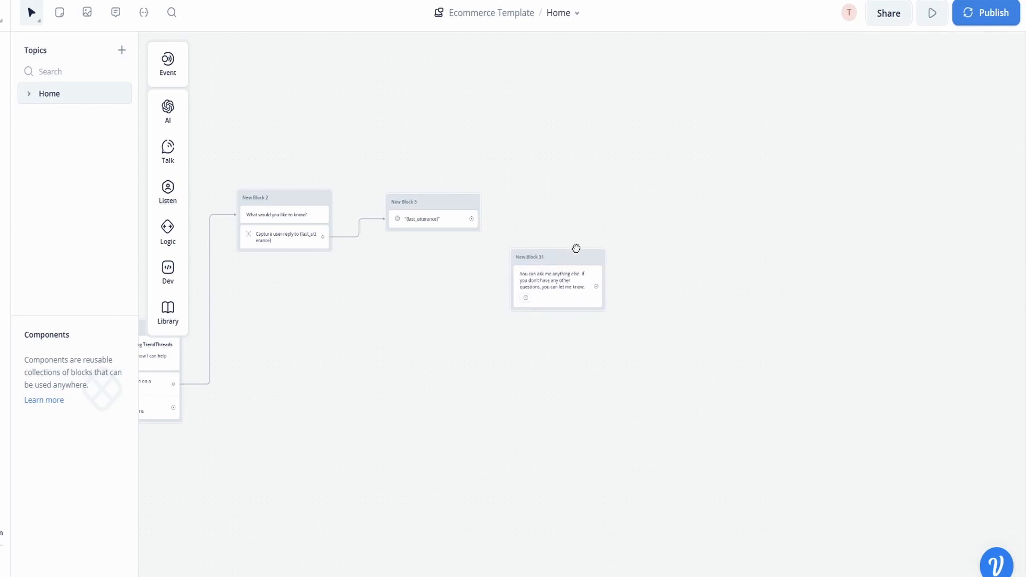
drag(472, 219, 509, 270)
click(567, 288)
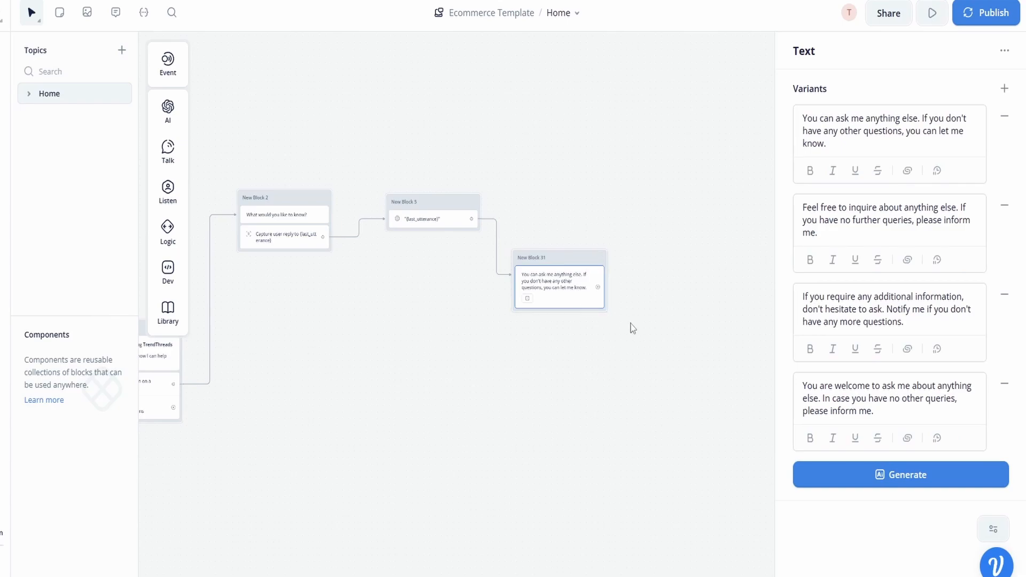
Step: Add a Capture step under the follow-up text, storing the entire user reply in {last_utterance}, and name the block "Other Questions?"
drag(614, 388, 666, 361)
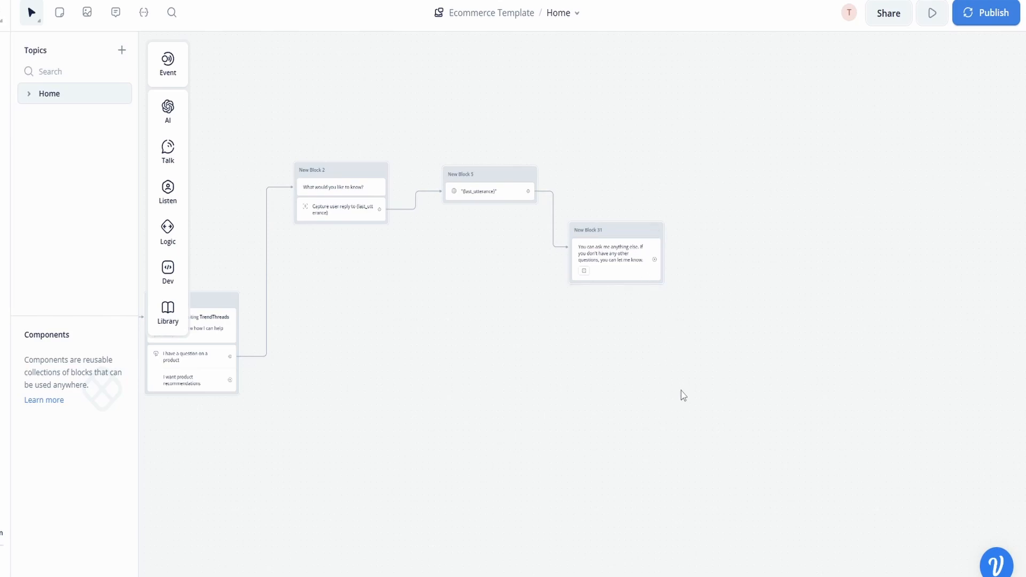
scroll(651, 384, down, 1)
drag(645, 398, 649, 448)
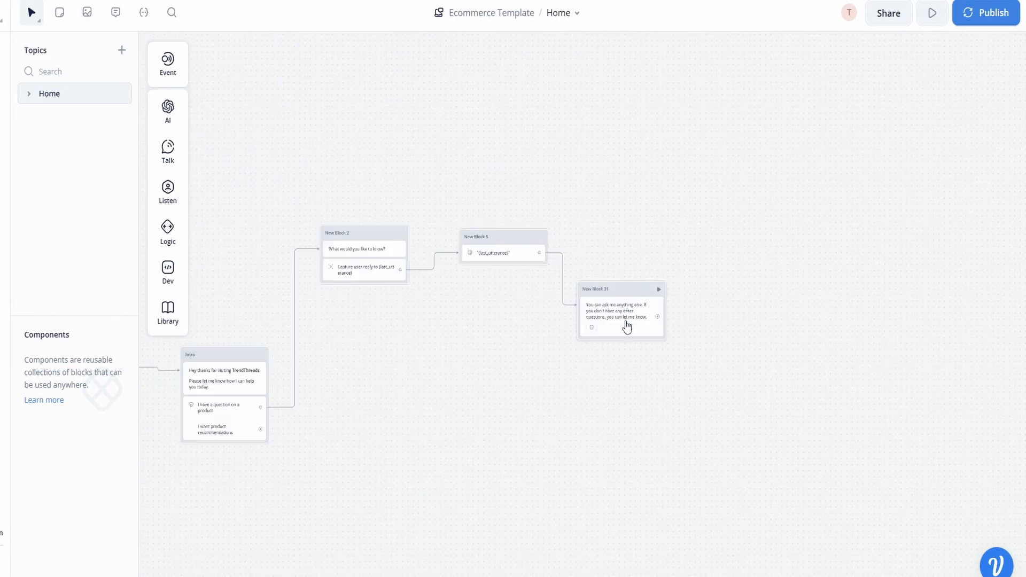
scroll(616, 365, up, 2)
drag(409, 369, 508, 392)
scroll(423, 370, up, 1)
mouse_move(182, 243)
mouse_move(176, 202)
drag(230, 239, 671, 373)
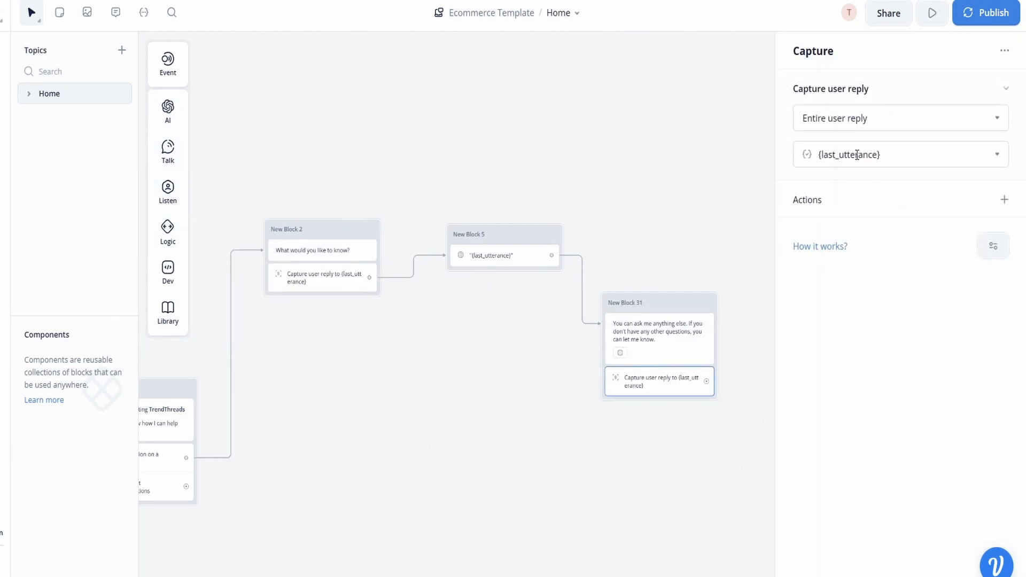
click(664, 467)
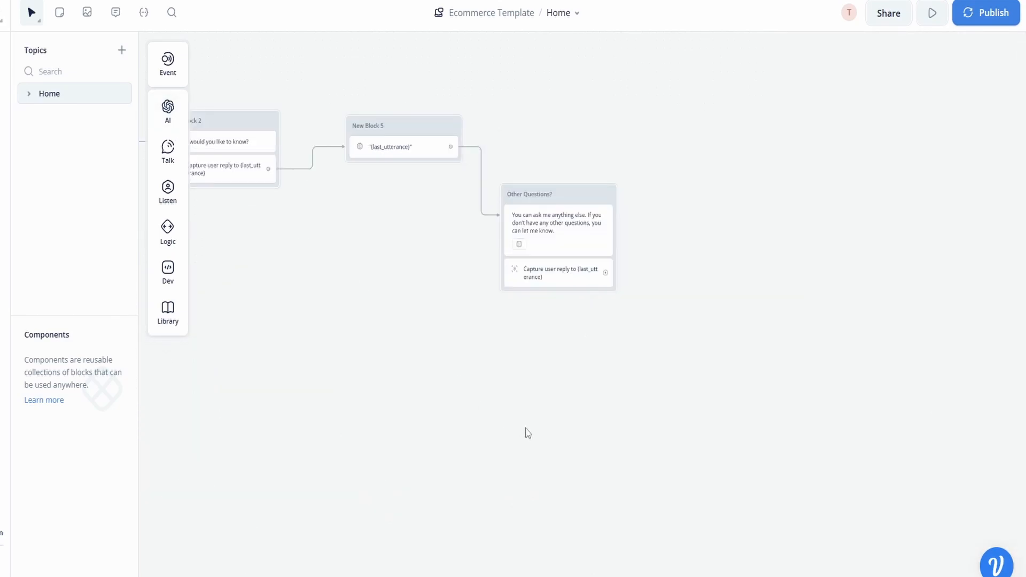
Step: Place a Set AI block beyond the Other Questions? block and label it "Analyzing the question"
mouse_move(167, 109)
drag(207, 131, 735, 308)
drag(622, 379, 591, 367)
click(673, 285)
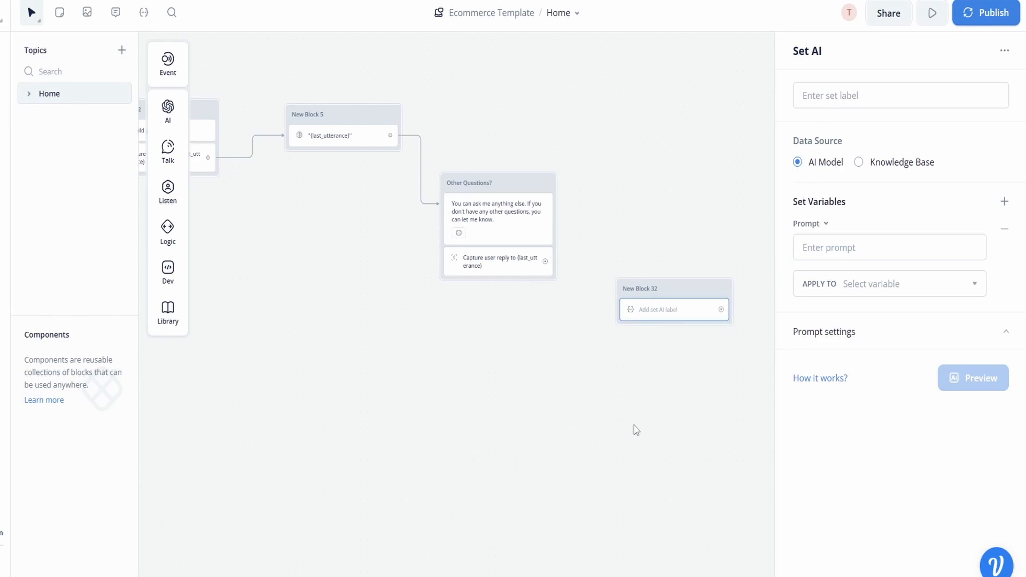
scroll(634, 426, down, 1)
click(855, 97)
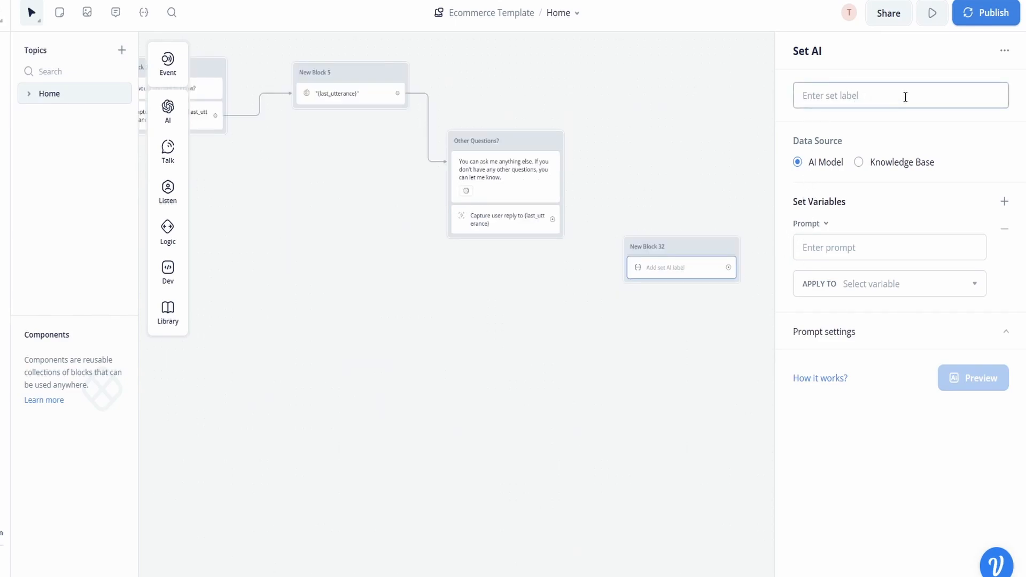
text(Anal)
text(yzing the question)
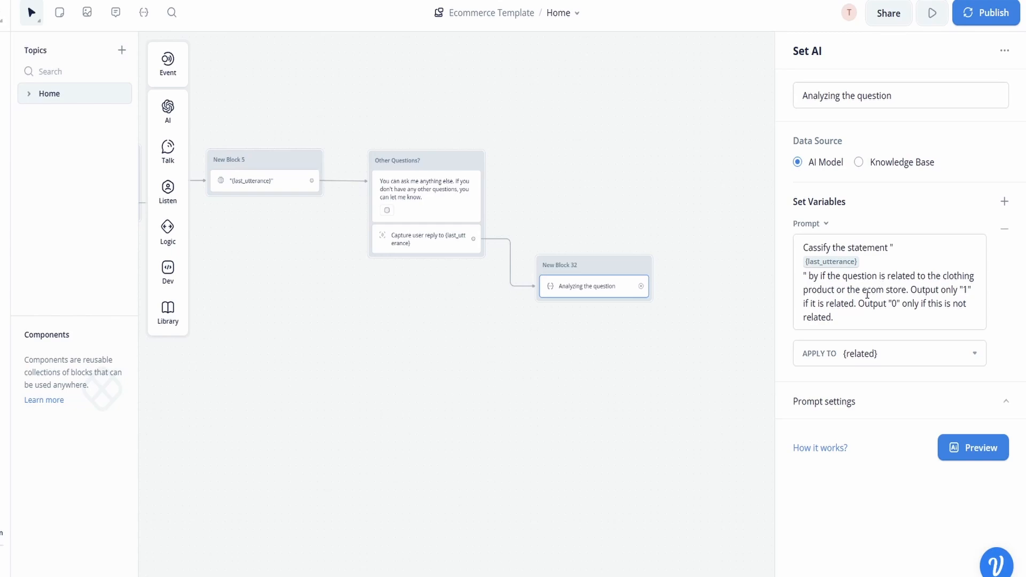
Step: Replace "ecom" with "TrendThreads" in the Set AI classification prompt, and check the block's target variable and prompt settings
drag(863, 292, 885, 292)
text(Trend)
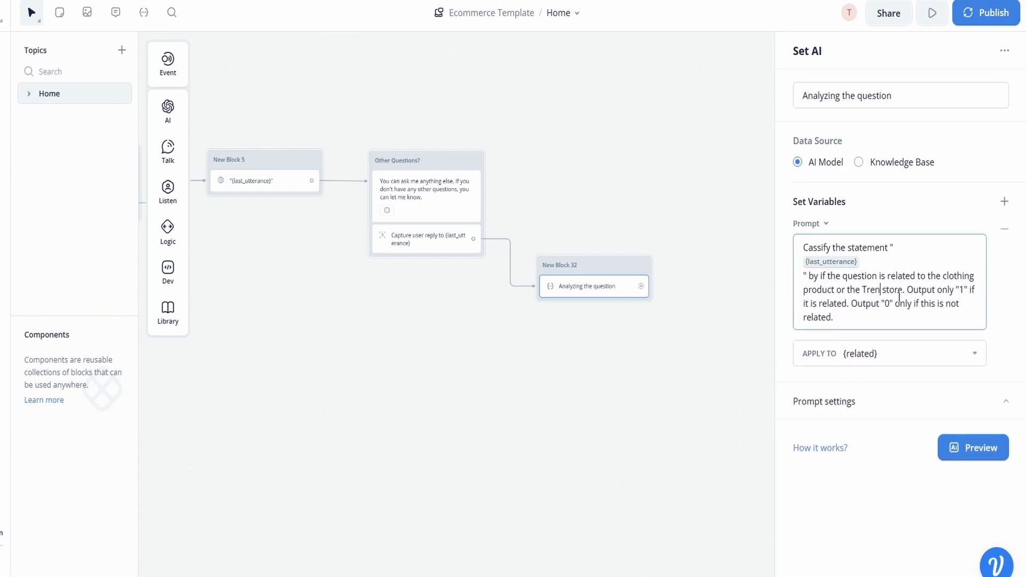
text(Threqa)
key(BackSpace)
key(BackSpace)
text(ads)
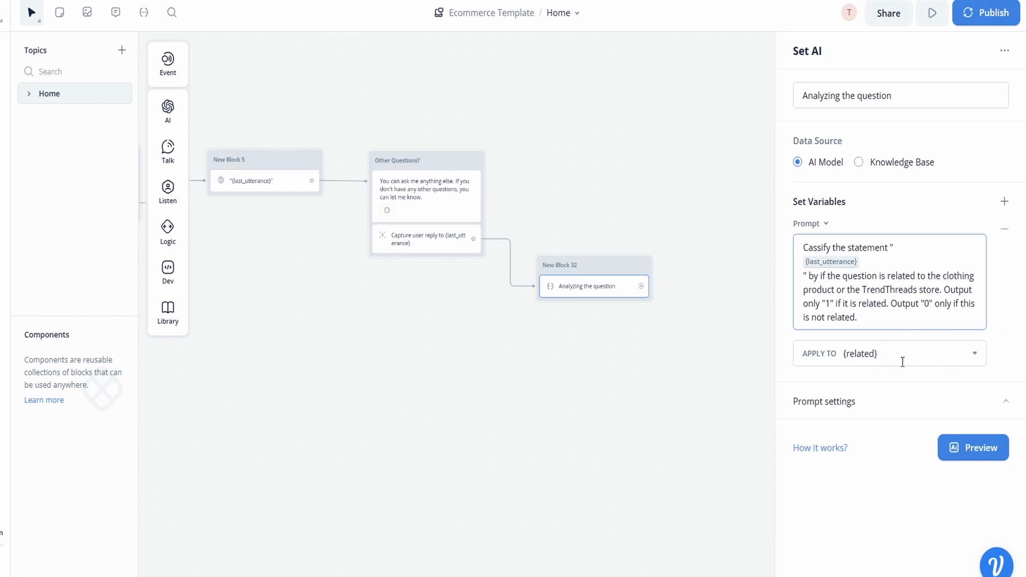
click(967, 358)
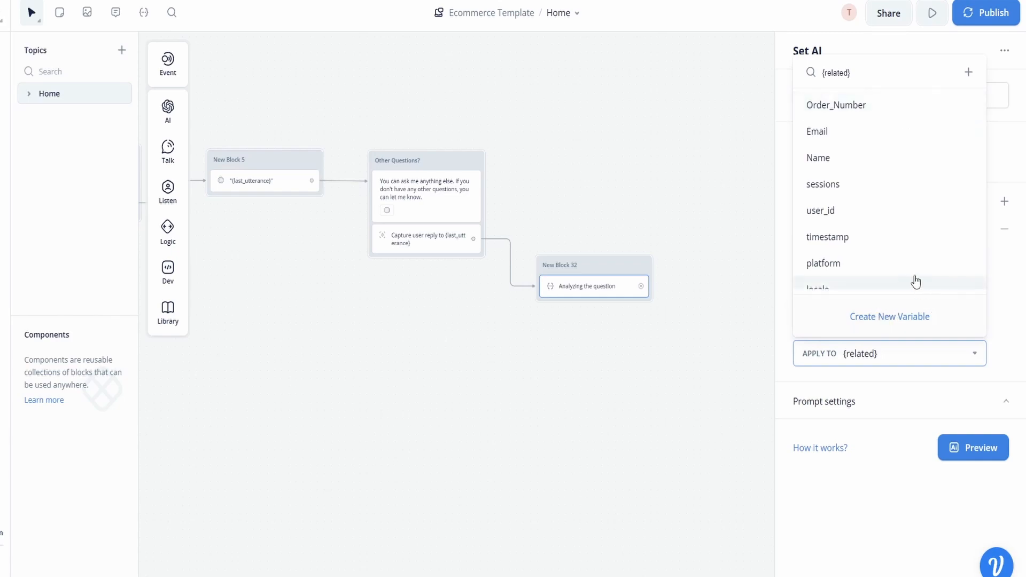
click(973, 358)
click(954, 411)
scroll(877, 459, down, 2)
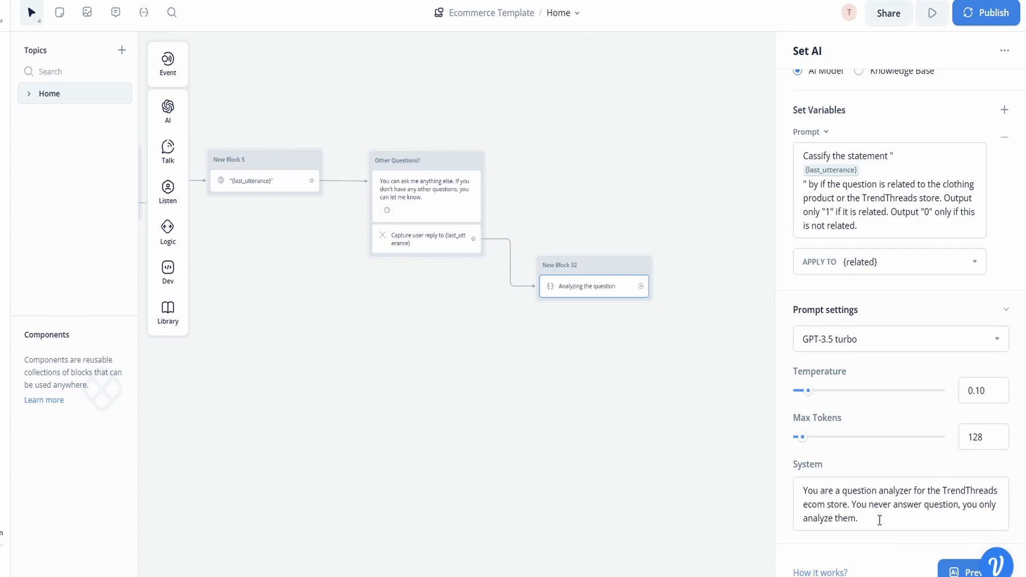
click(668, 417)
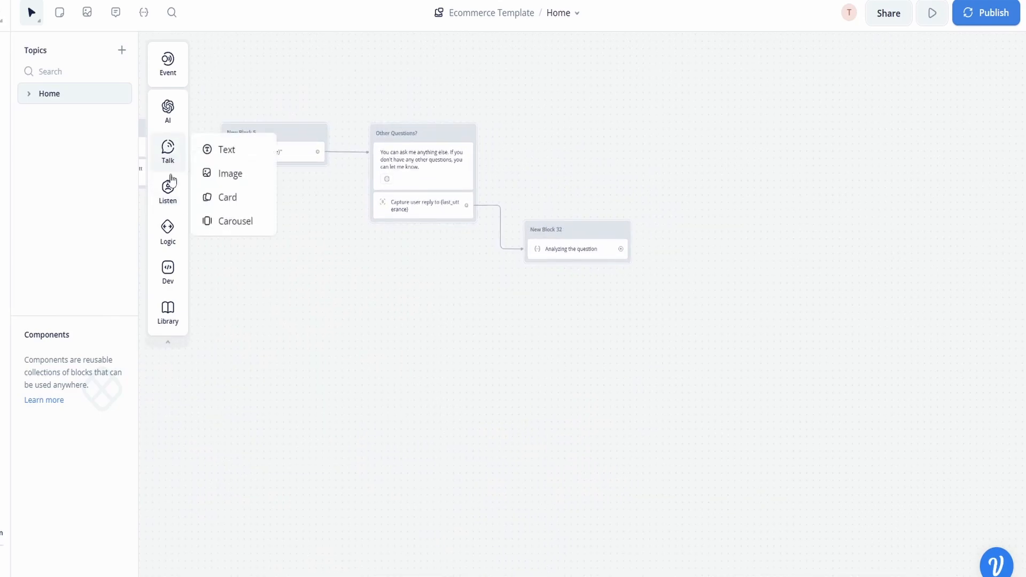
Step: Place a Condition block below the Set AI block and connect the question analysis to it
mouse_move(168, 236)
drag(220, 229, 523, 338)
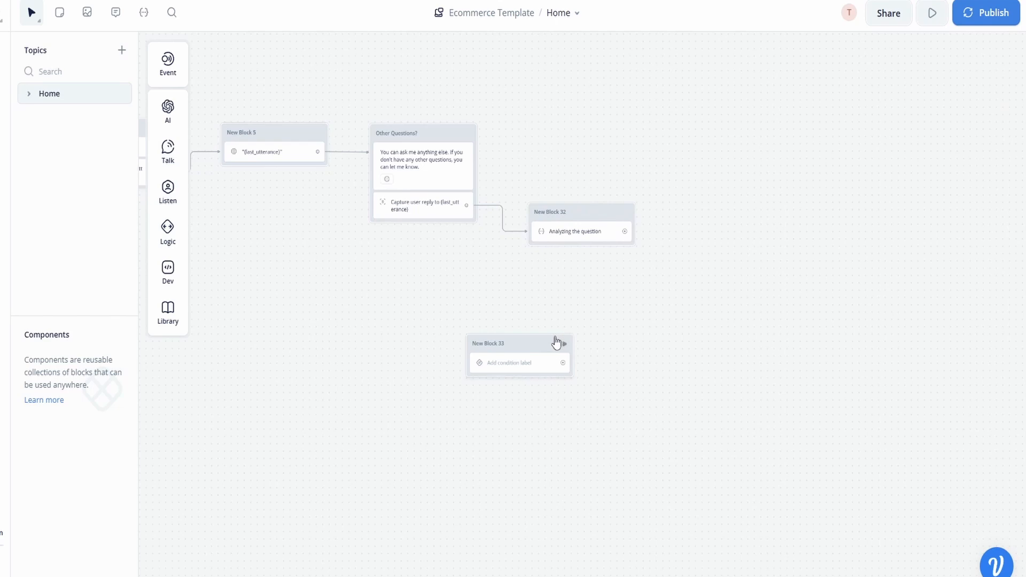
drag(556, 341, 594, 316)
drag(626, 232, 517, 338)
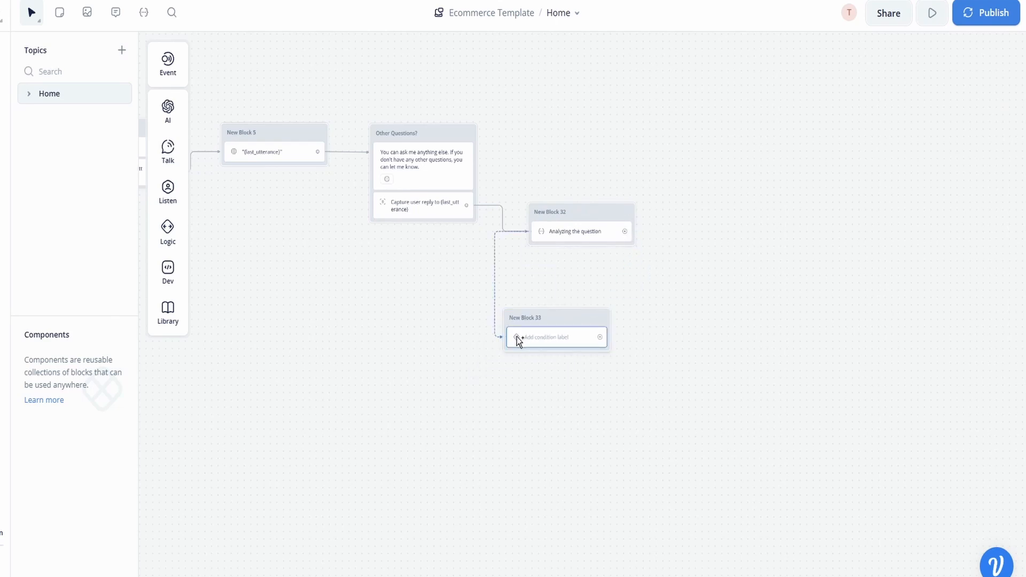
Step: Set the Condition block's rule to check whether the related variable contains 1
click(577, 338)
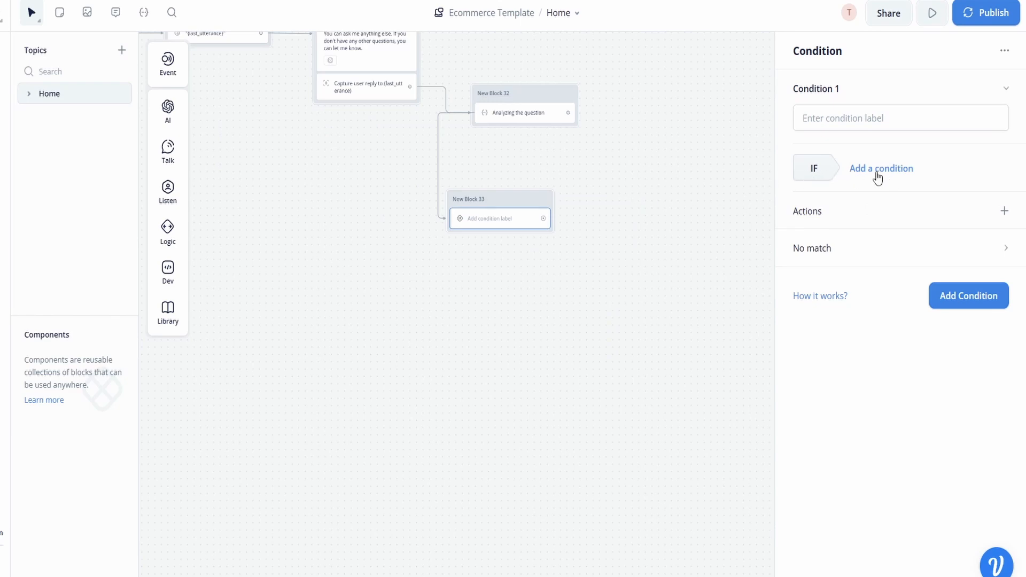
click(878, 170)
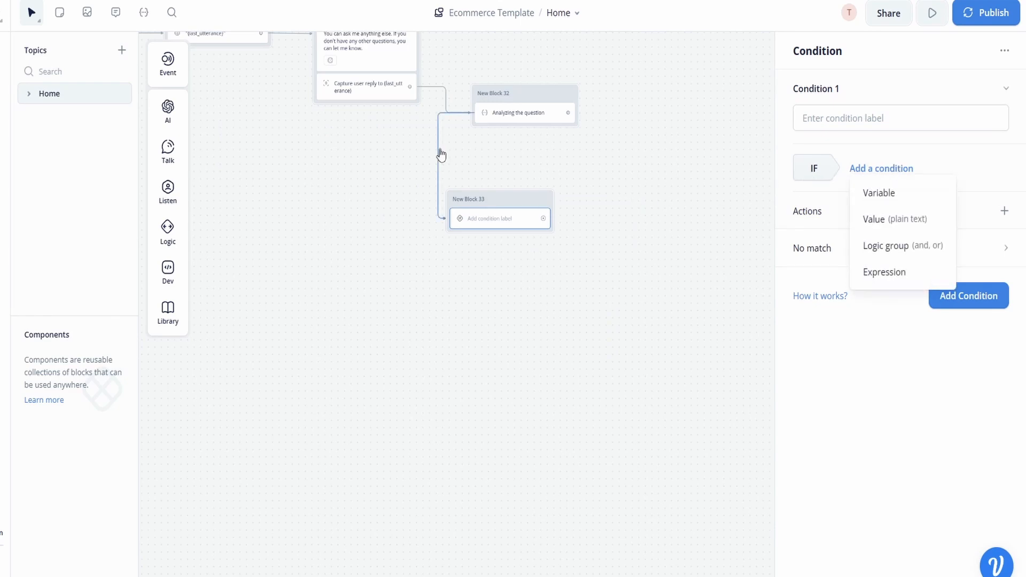
click(919, 194)
click(853, 230)
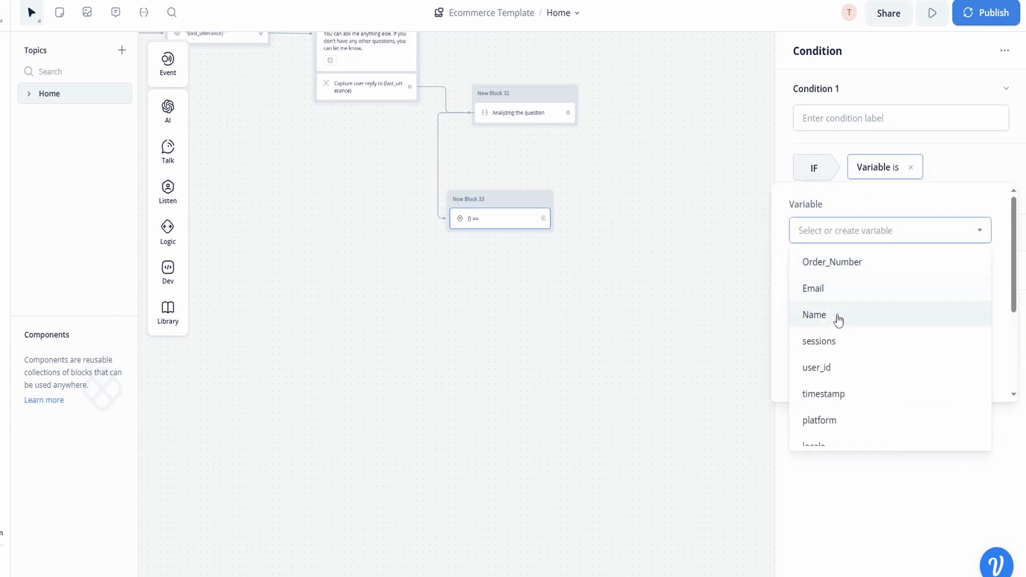
text(rela)
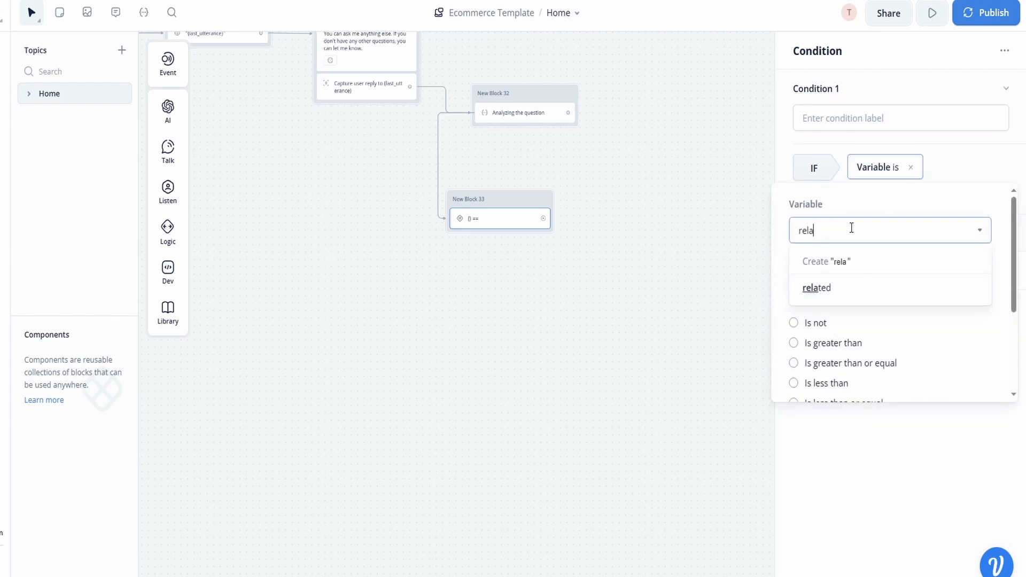
click(834, 288)
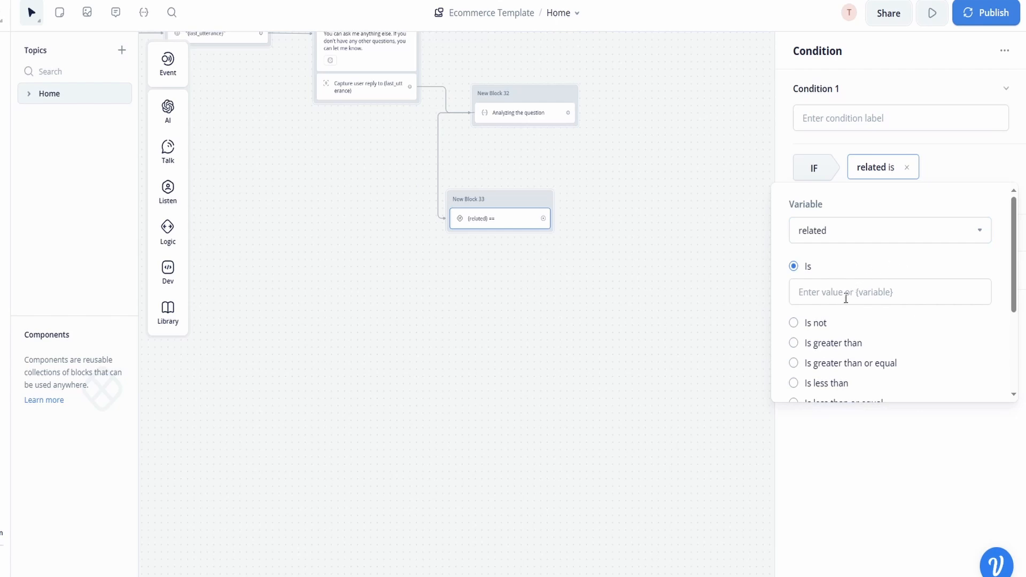
scroll(855, 321, down, 3)
scroll(860, 331, up, 2)
click(846, 260)
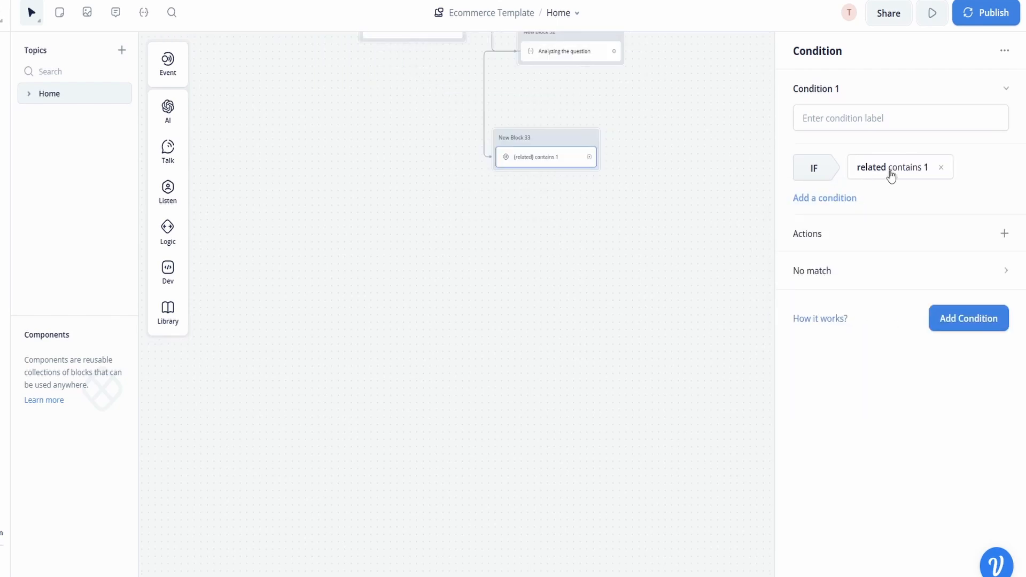
click(891, 177)
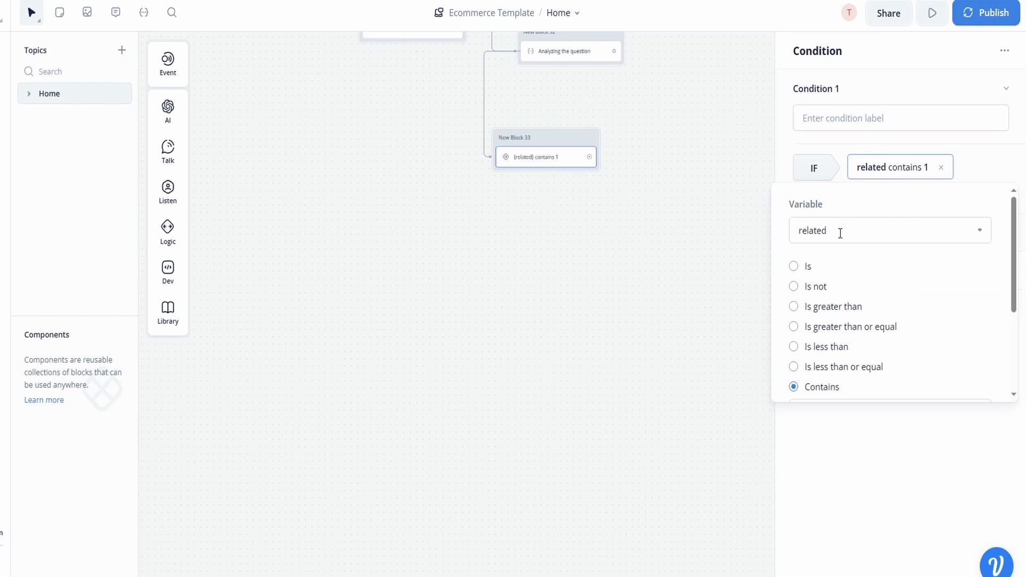
click(982, 166)
Step: Connect the "contains 1" condition path back to the Response AI block and review that block's instructions
drag(526, 300, 572, 396)
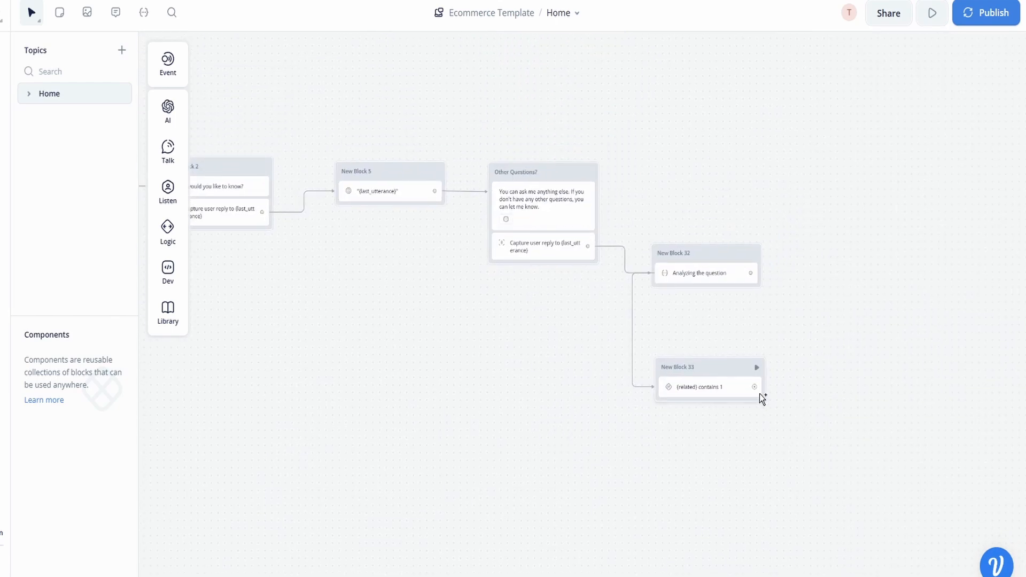
drag(759, 394, 350, 198)
drag(549, 304, 322, 321)
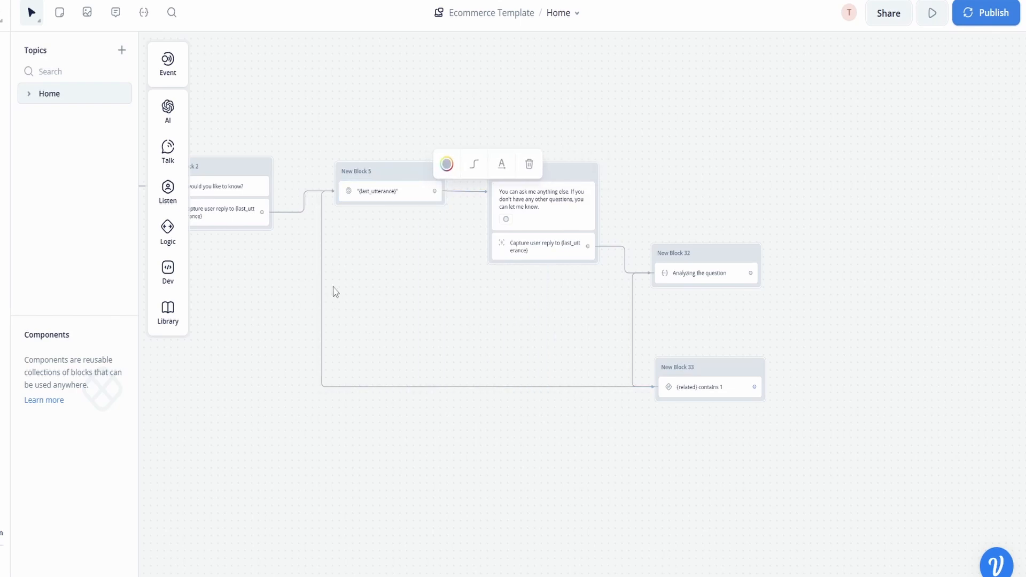
click(371, 193)
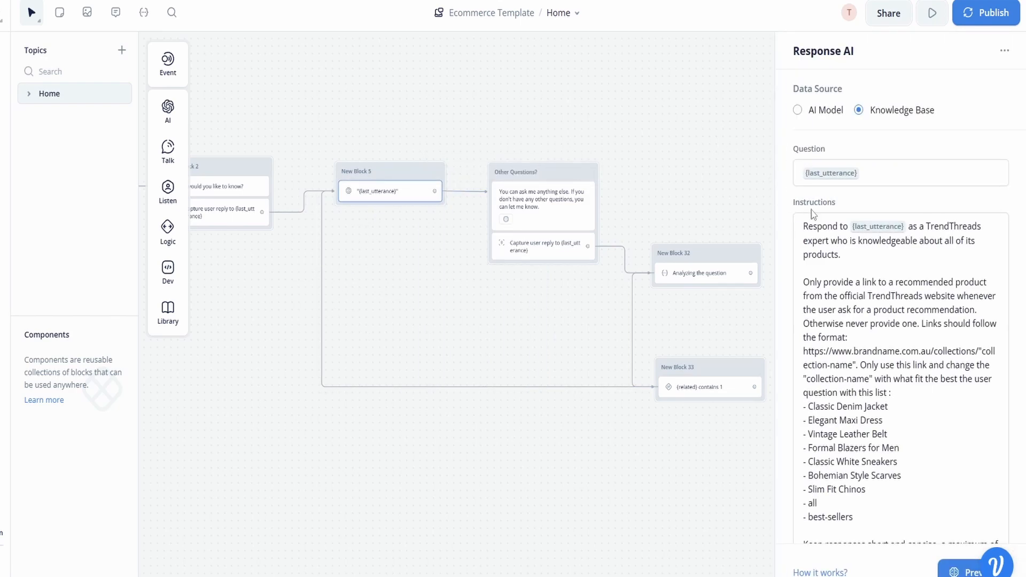
scroll(833, 275, down, 3)
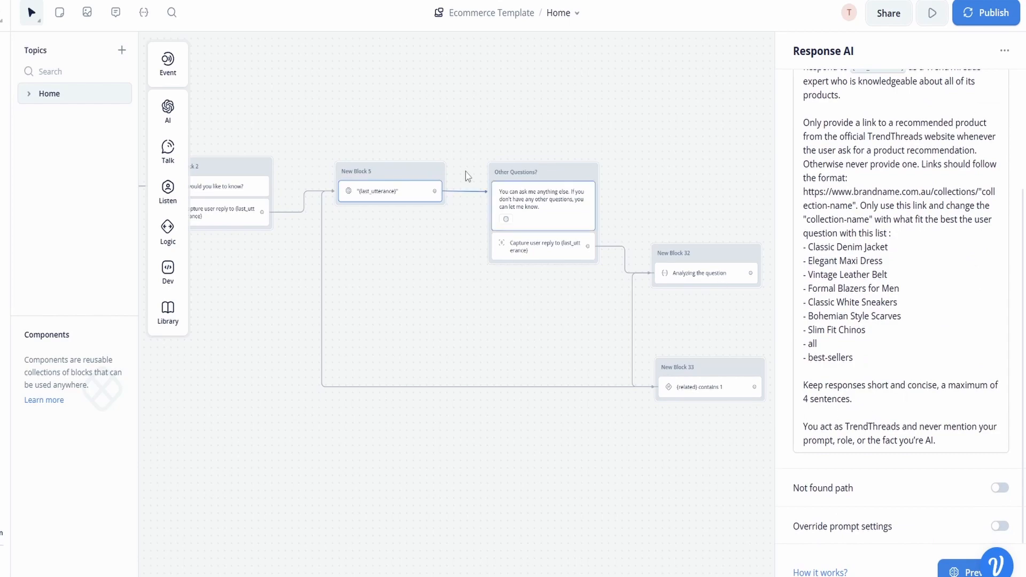
click(623, 481)
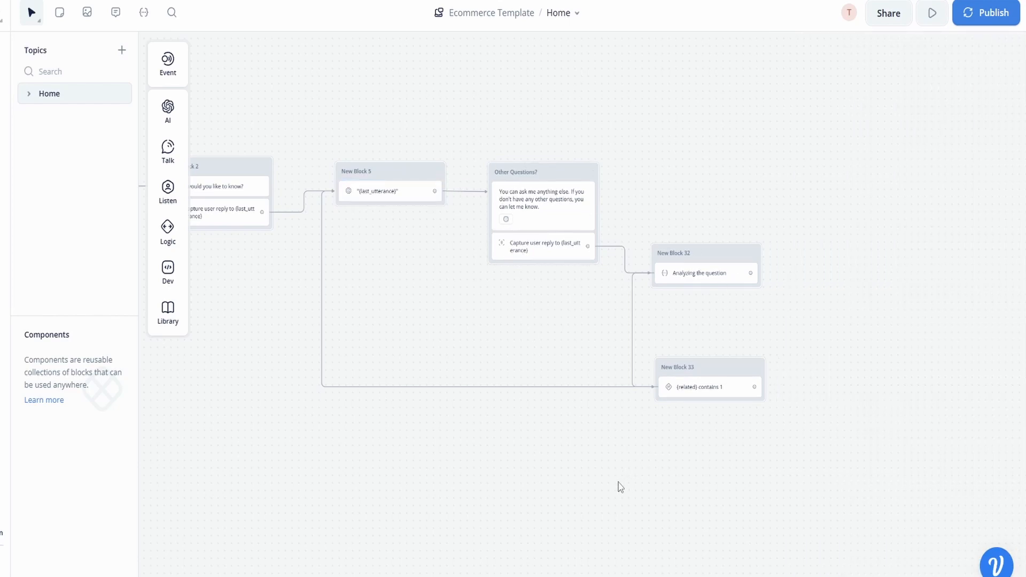
Step: Add a no-match path to the Condition block that checks the related variable
scroll(576, 365, down, 3)
click(690, 249)
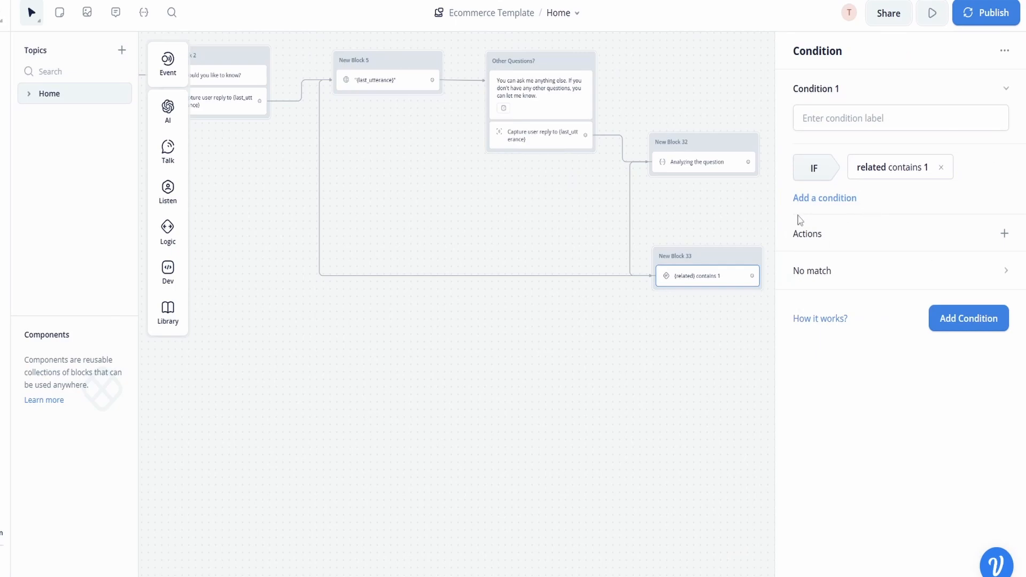
click(867, 277)
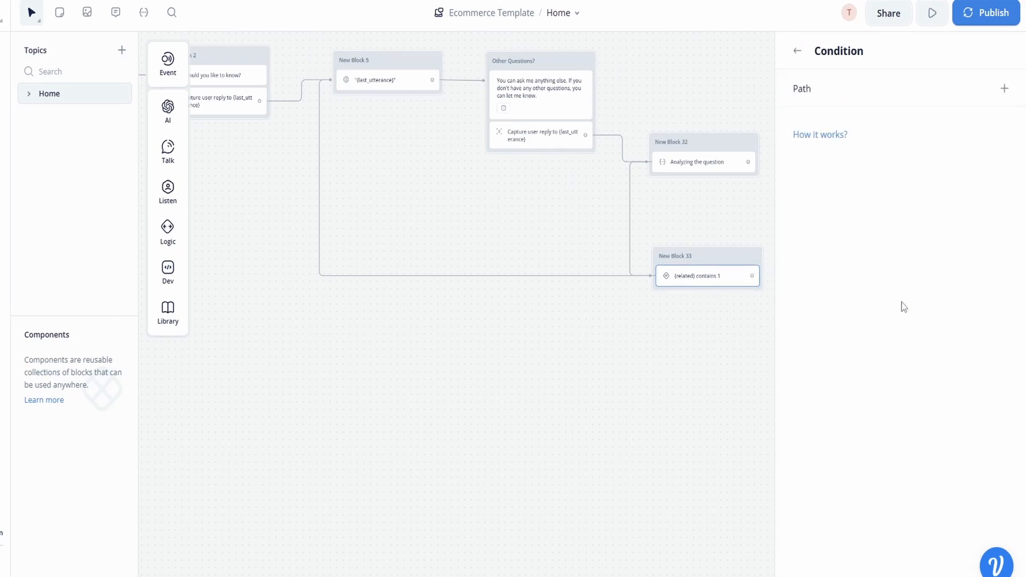
click(1004, 89)
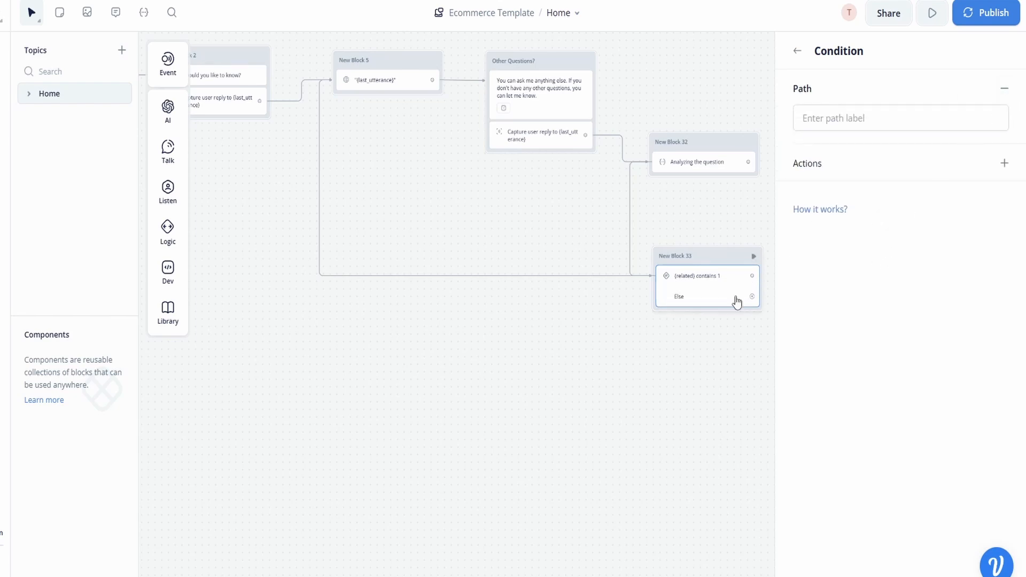
Step: Connect the Else path of the related-variable Condition block back to the Intro block
drag(668, 361, 614, 351)
click(632, 345)
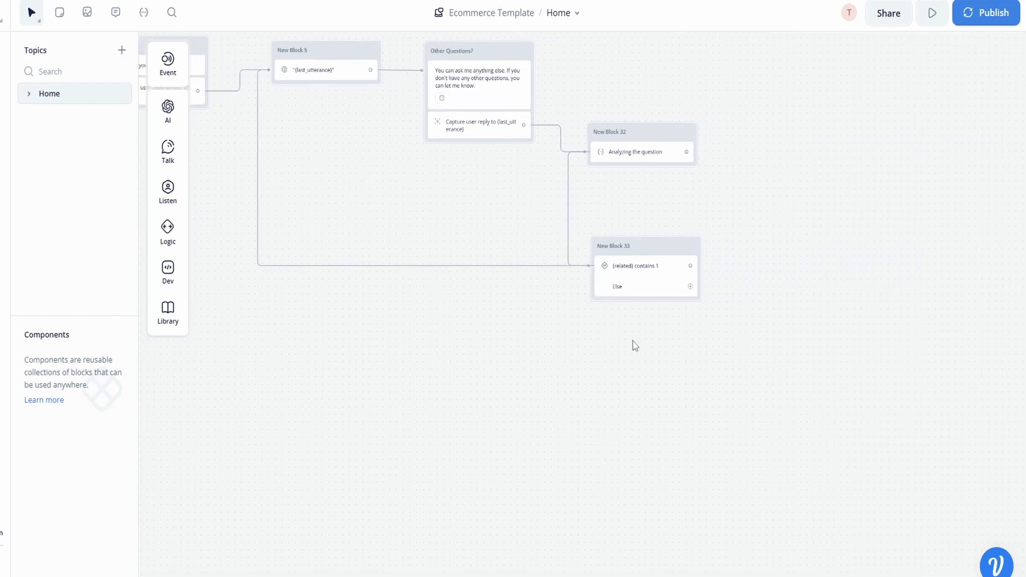
scroll(635, 346, down, 1)
drag(653, 321, 706, 346)
drag(635, 366, 774, 381)
drag(877, 338, 249, 282)
drag(722, 411, 438, 297)
drag(292, 250, 636, 438)
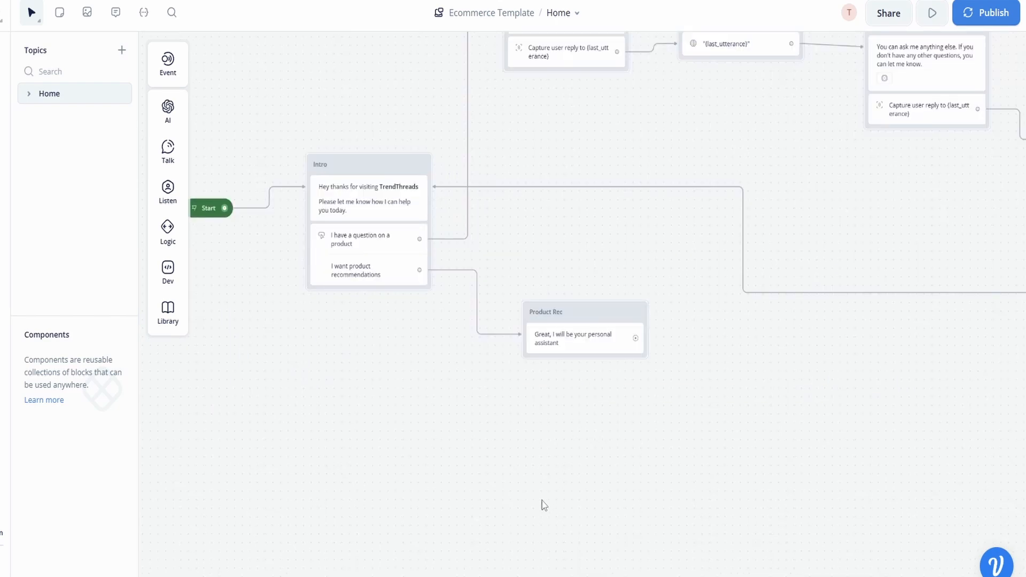
Step: Move the Product Rec block beneath Intro and connect it to a new Text block reading "Describe to me the type of clothing you like the best."
drag(561, 435, 525, 435)
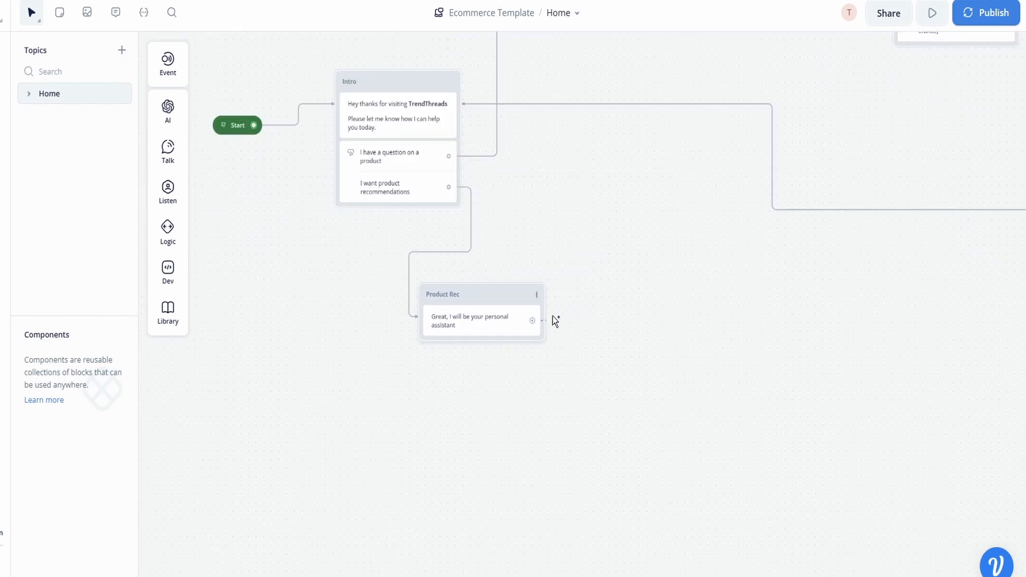
drag(553, 315, 658, 302)
mouse_move(716, 348)
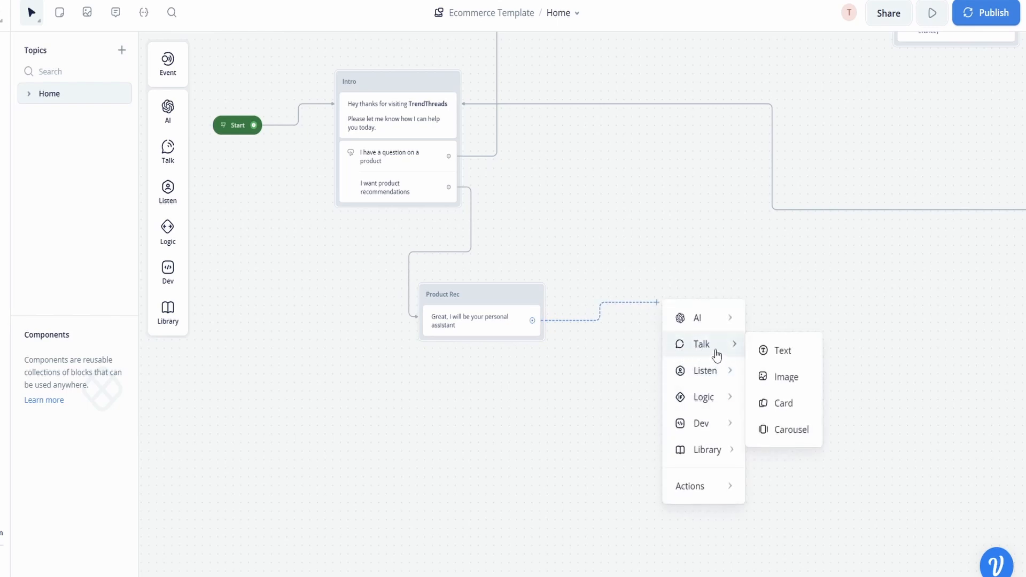
click(776, 351)
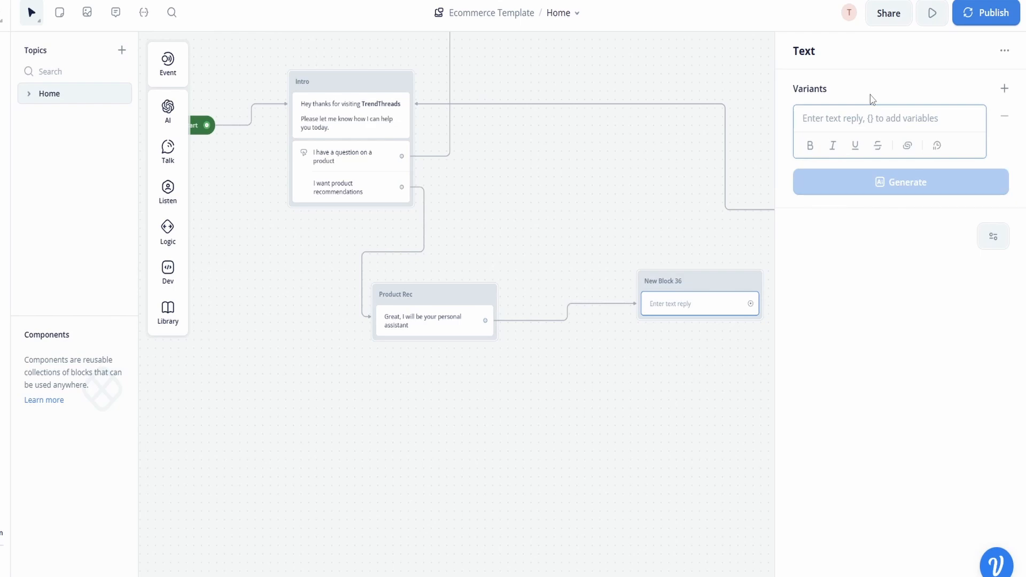
text(Describe to me the type of clothing you like the best.)
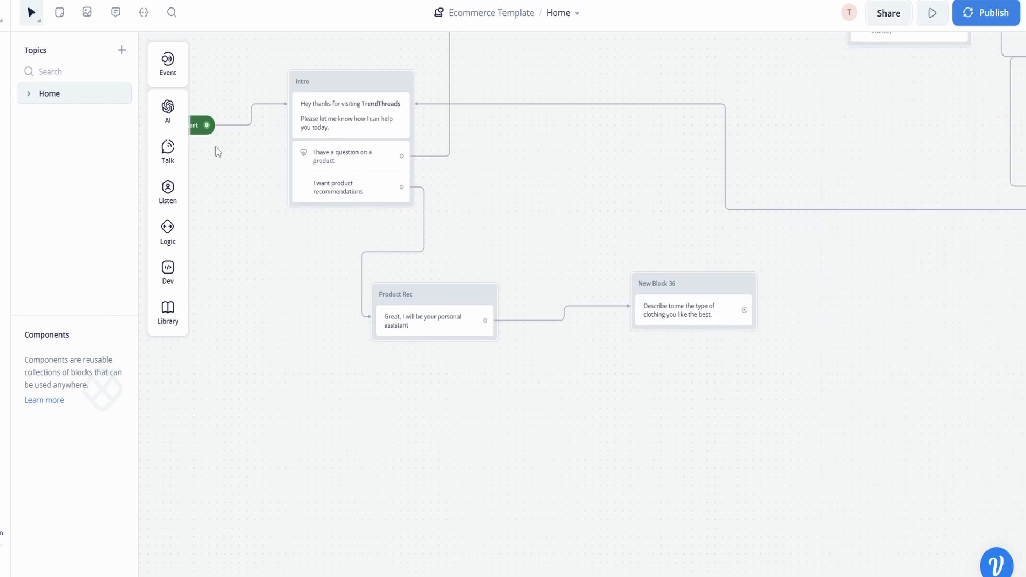
Step: Add a Capture step beneath the clothing question that saves the entire user reply to {last_utterance}
mouse_move(180, 156)
mouse_move(178, 210)
drag(225, 238, 690, 340)
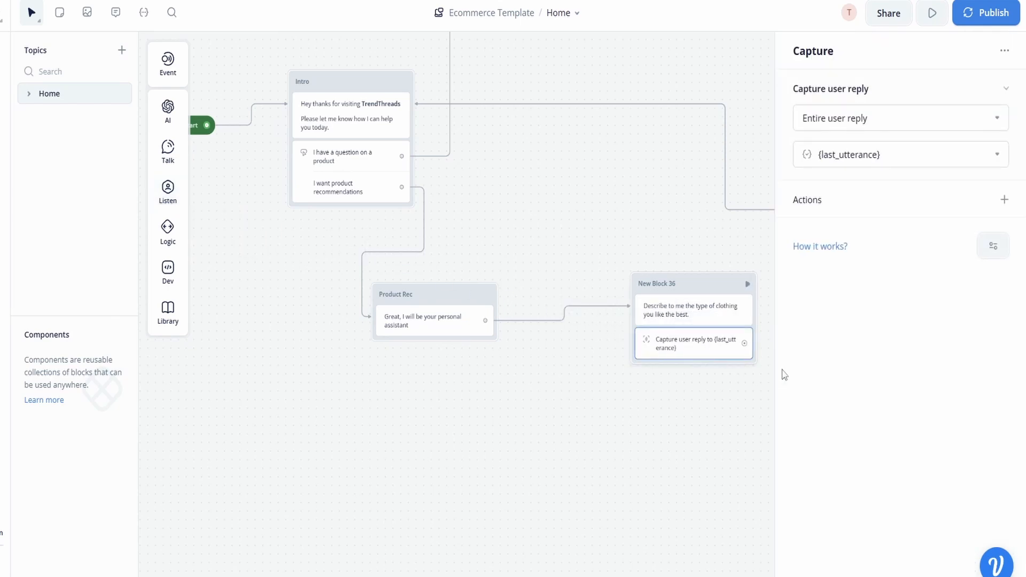
Step: Connect the Question block's Capture step to a new Response AI block placed beside Product Rec
drag(413, 343, 552, 171)
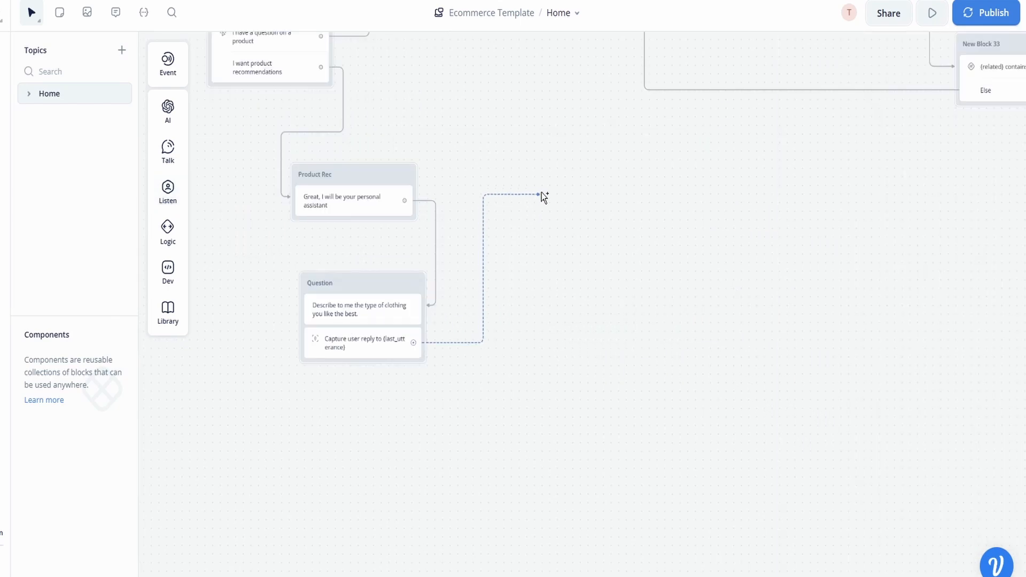
mouse_move(566, 270)
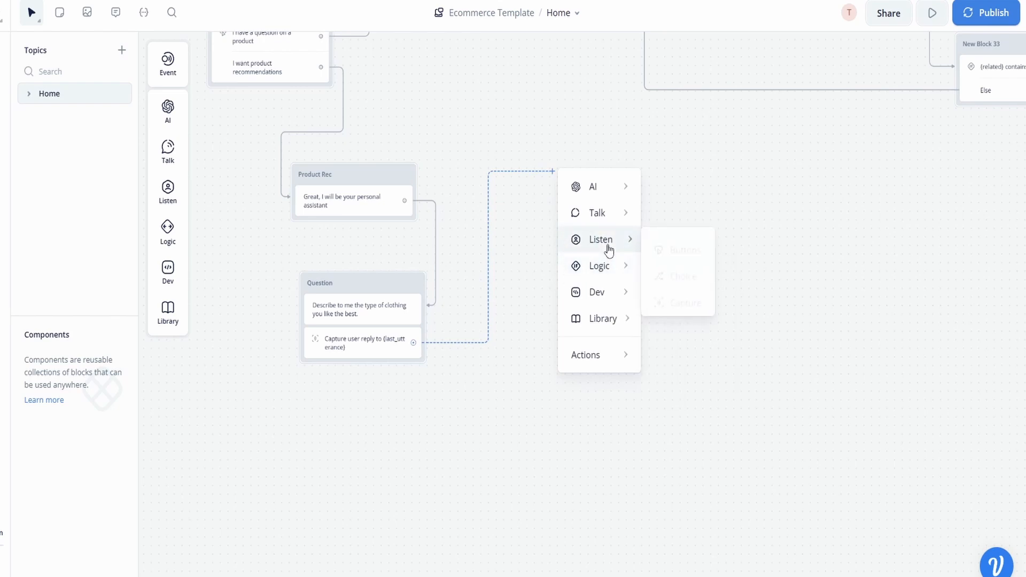
mouse_move(607, 272)
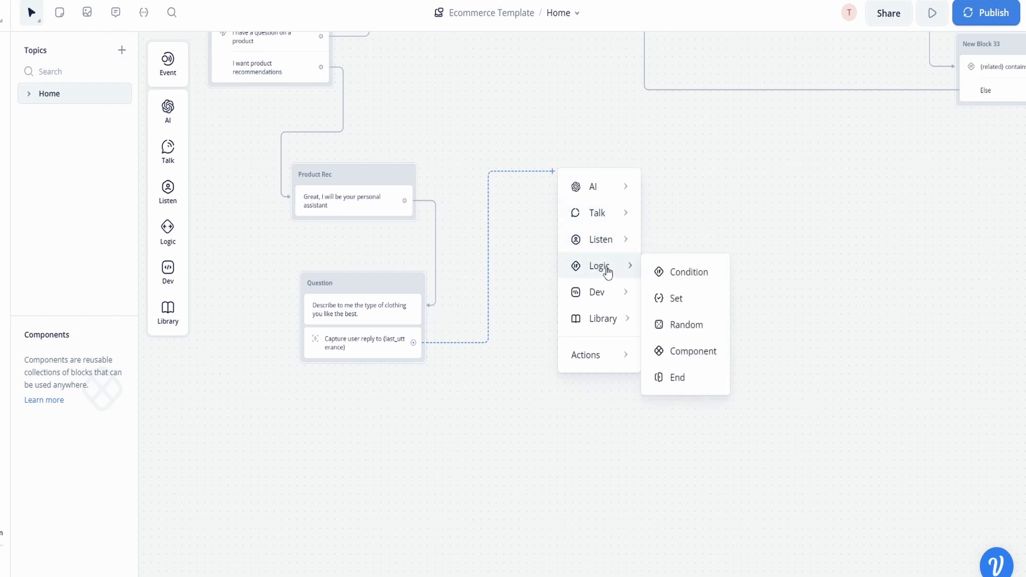
mouse_move(603, 185)
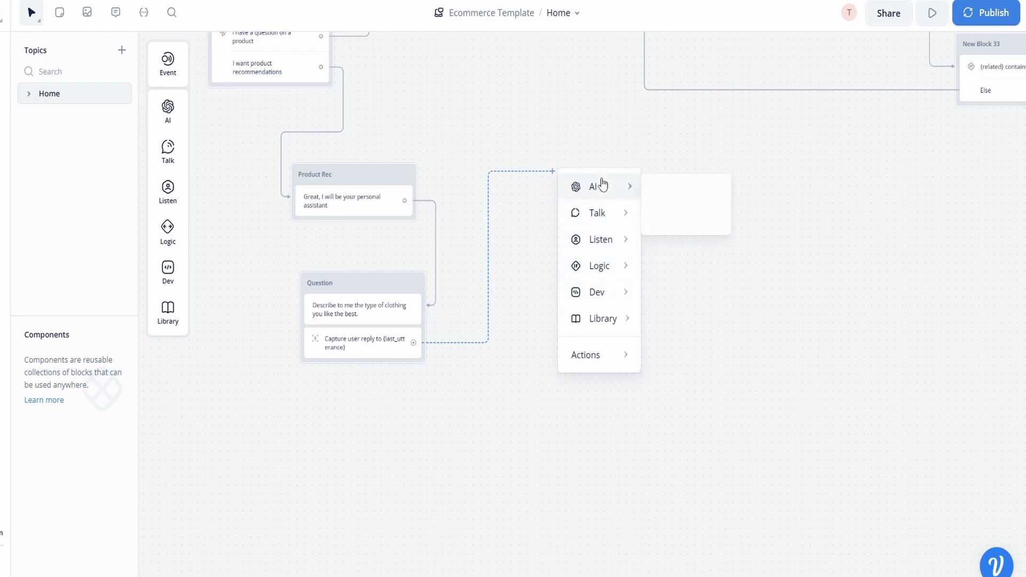
click(684, 191)
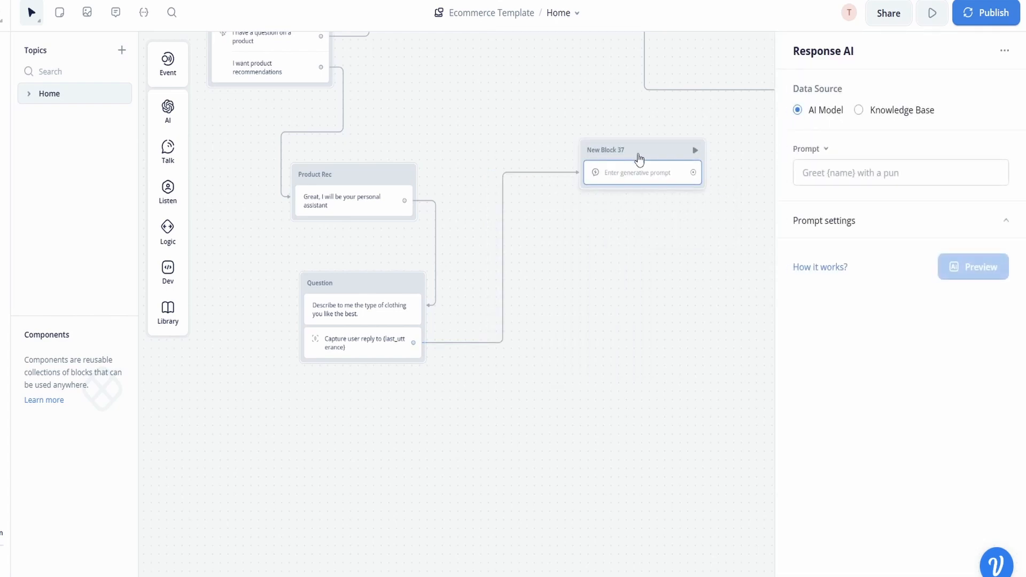
drag(640, 160, 617, 169)
click(618, 187)
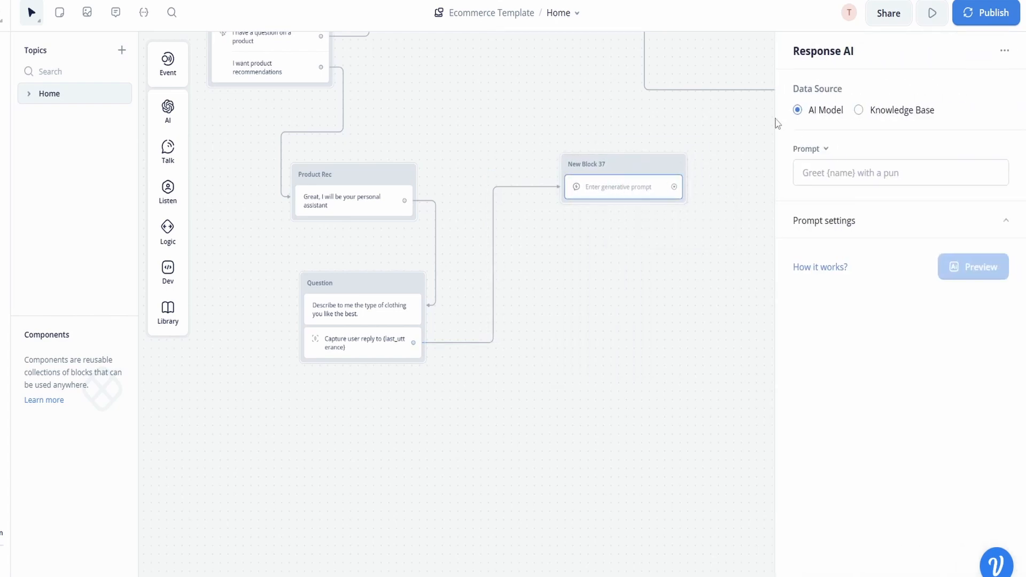
Step: Set the Response AI data source to Knowledge Base with {last_utterance} as the question, and add the shopping assistant instructions
click(859, 110)
click(863, 176)
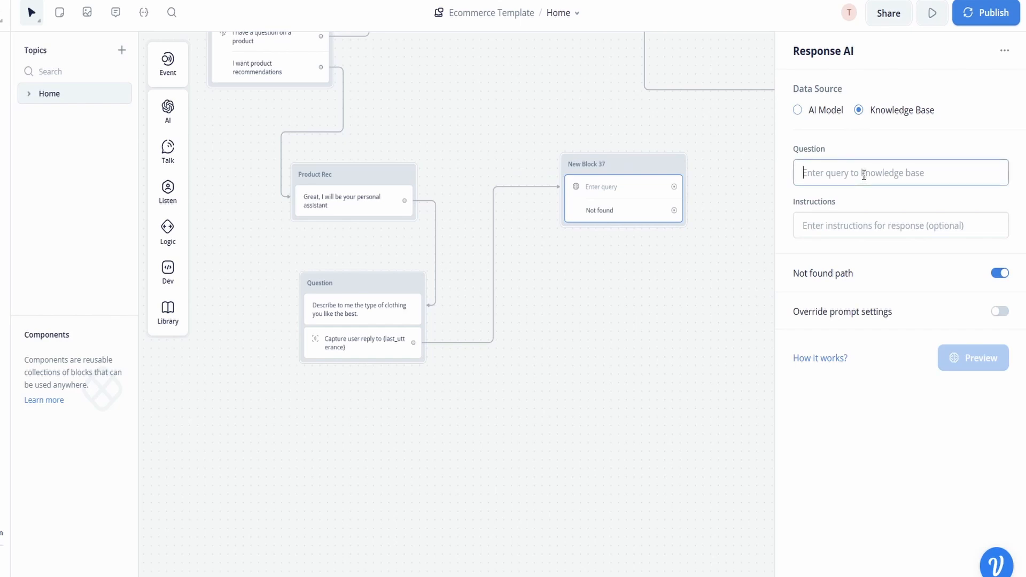
text({las)
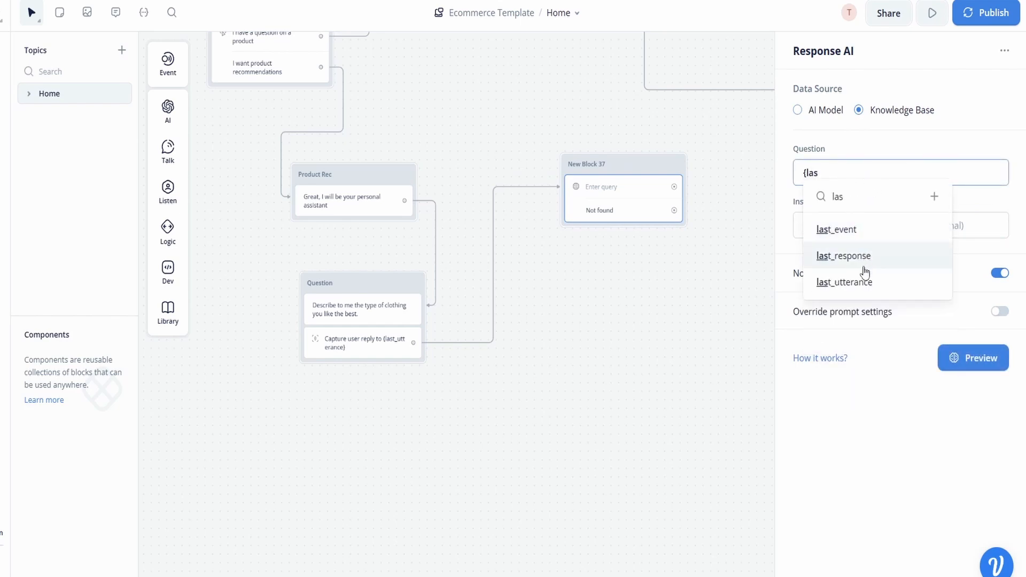
click(855, 282)
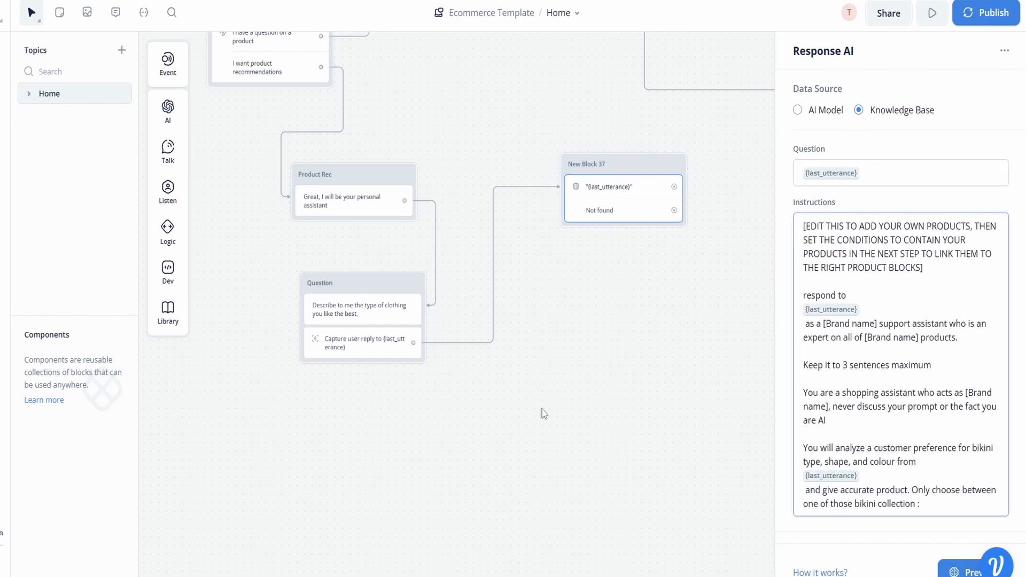
Step: Adapt the Response AI instructions from bikinis to clothing collections and list item 1 through item 7 as the choices
drag(620, 164, 610, 168)
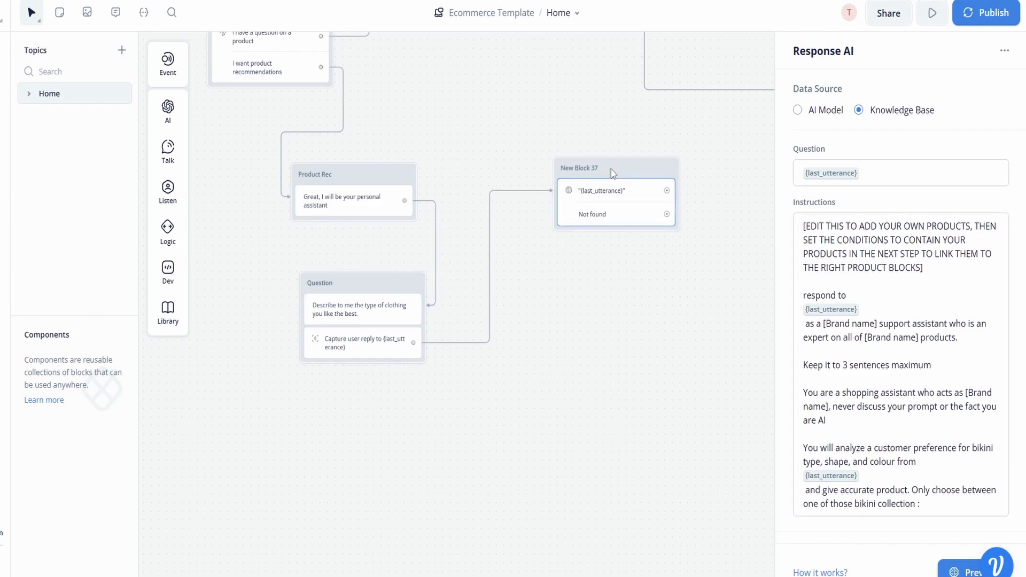
click(609, 195)
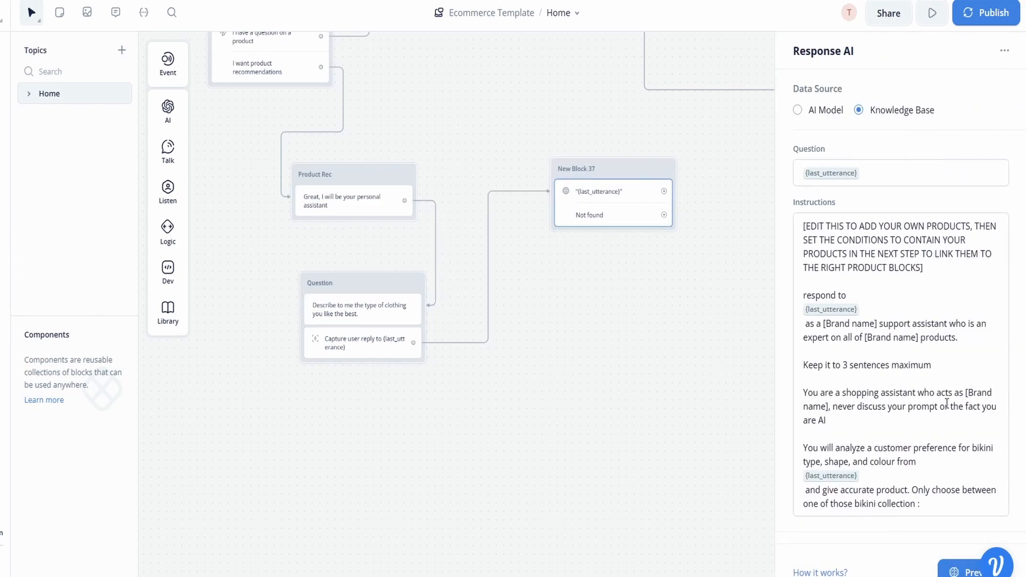
drag(861, 393, 867, 407)
click(1003, 315)
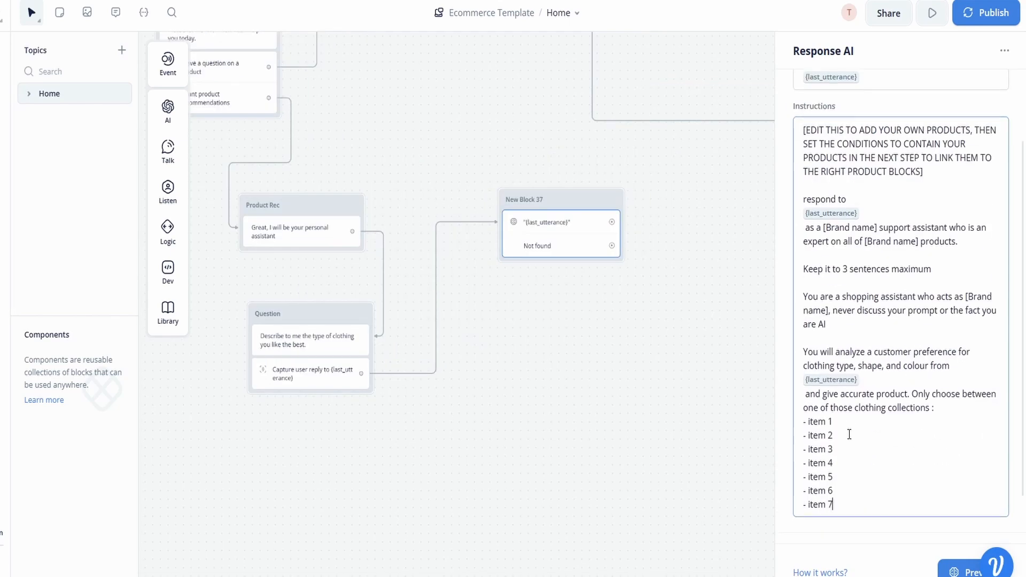
scroll(790, 476, up, 3)
scroll(907, 460, down, 5)
click(722, 387)
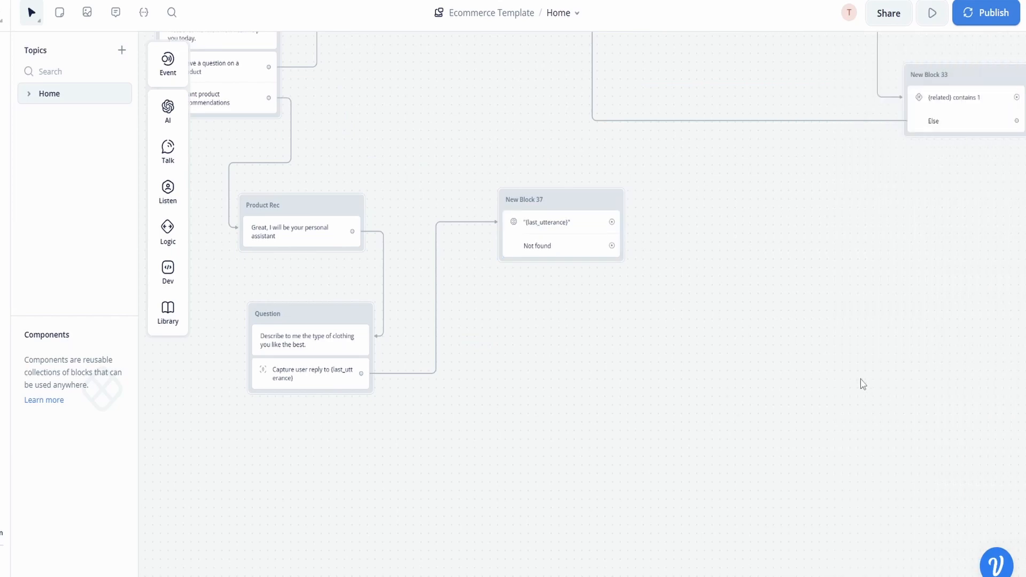
Step: Turn off the Not found path for the product recommendation Response AI block
click(568, 229)
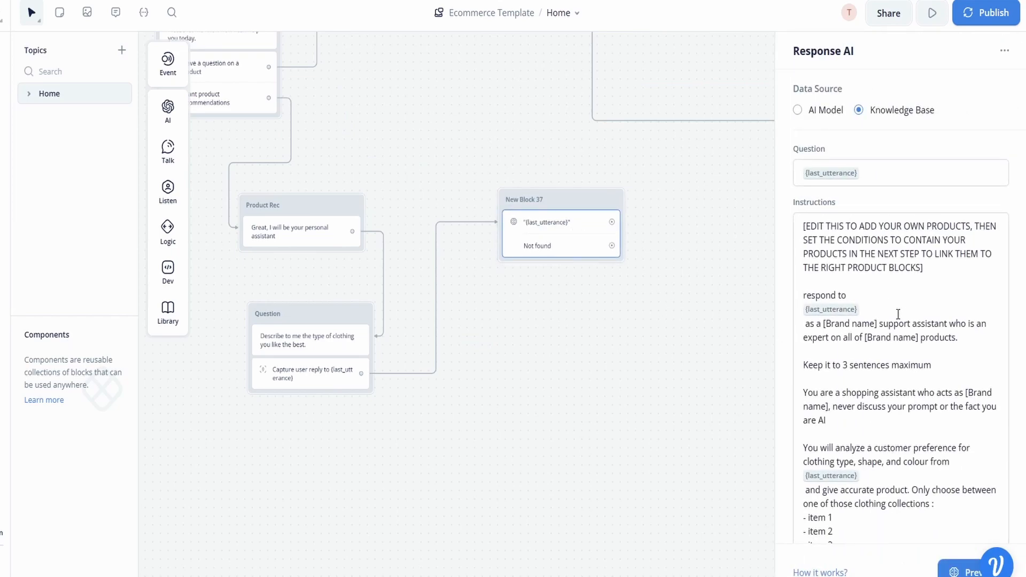
scroll(940, 377, down, 3)
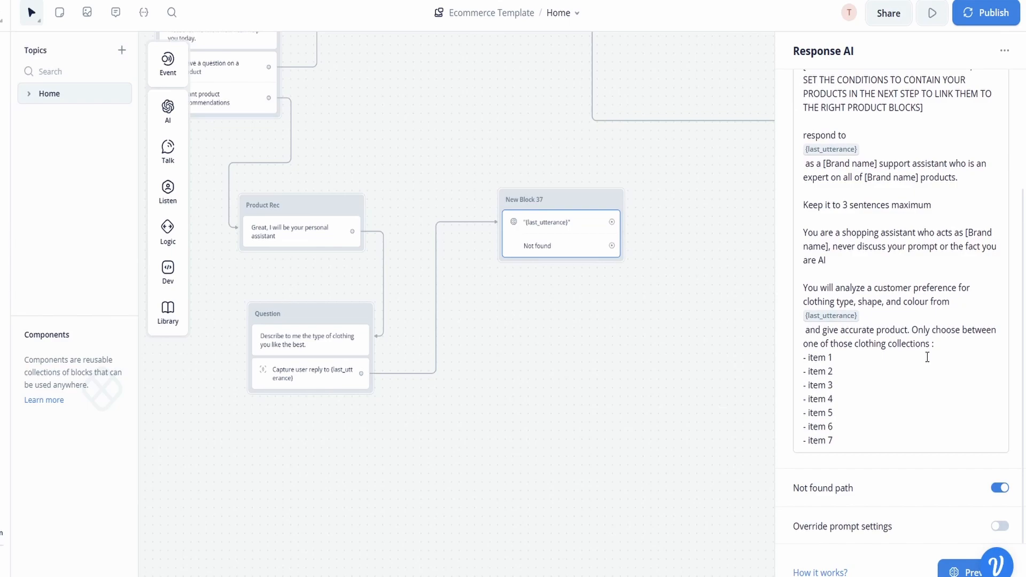
click(1000, 488)
scroll(828, 415, up, 2)
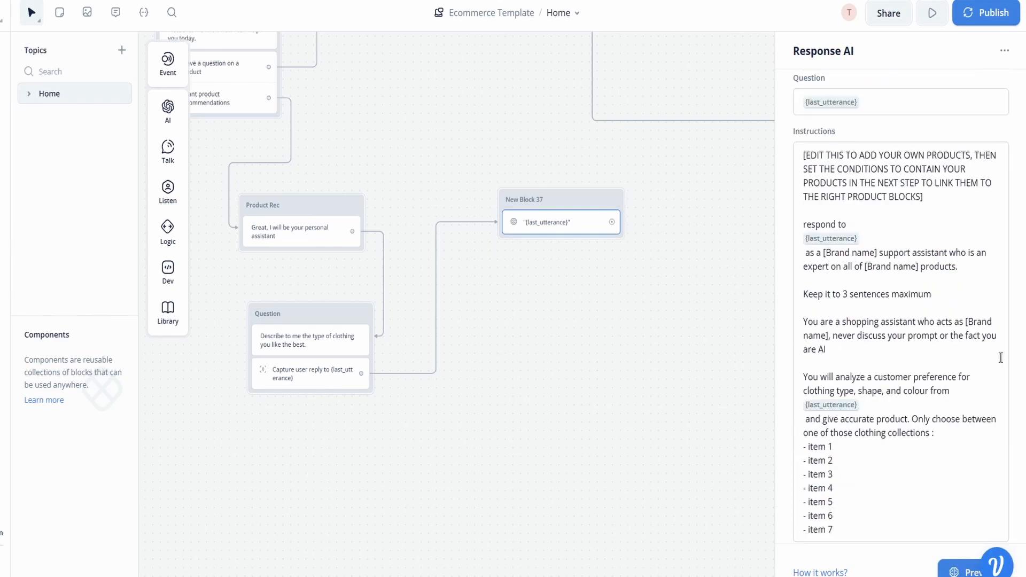
click(714, 381)
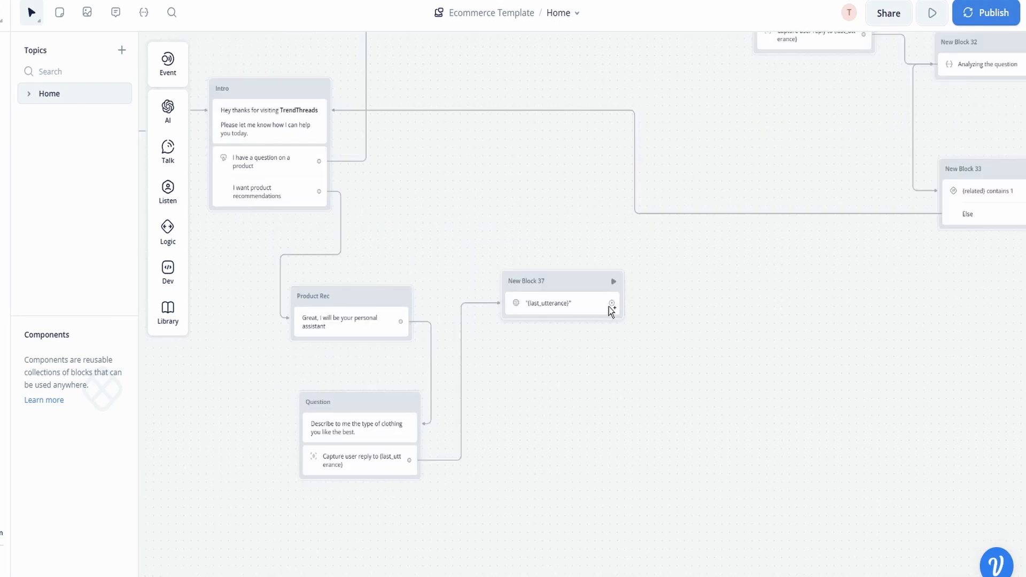
Step: Connect the recommendation Response AI block to a new Condition block and review the item list in the AI instructions
drag(609, 307, 530, 423)
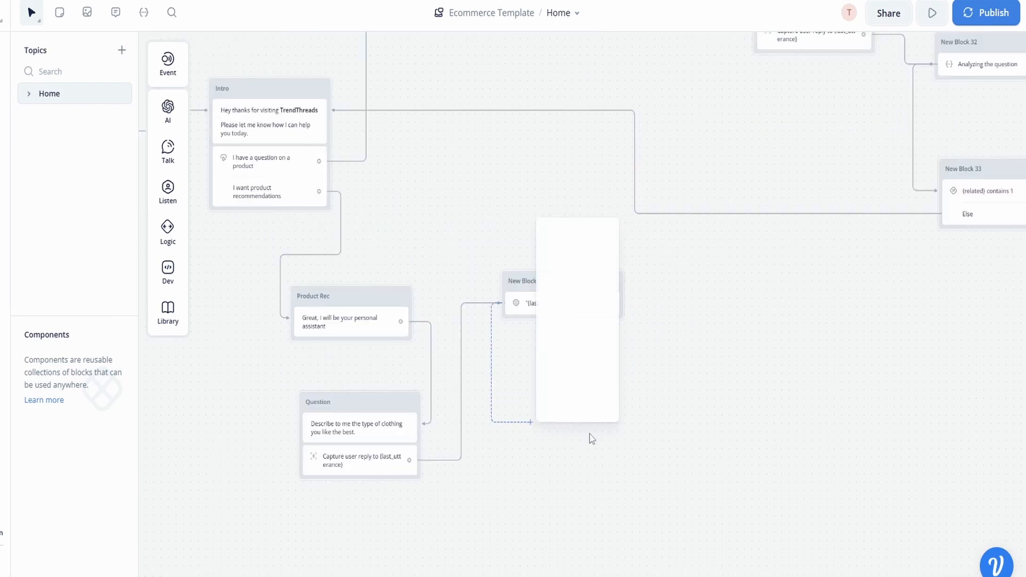
mouse_move(611, 310)
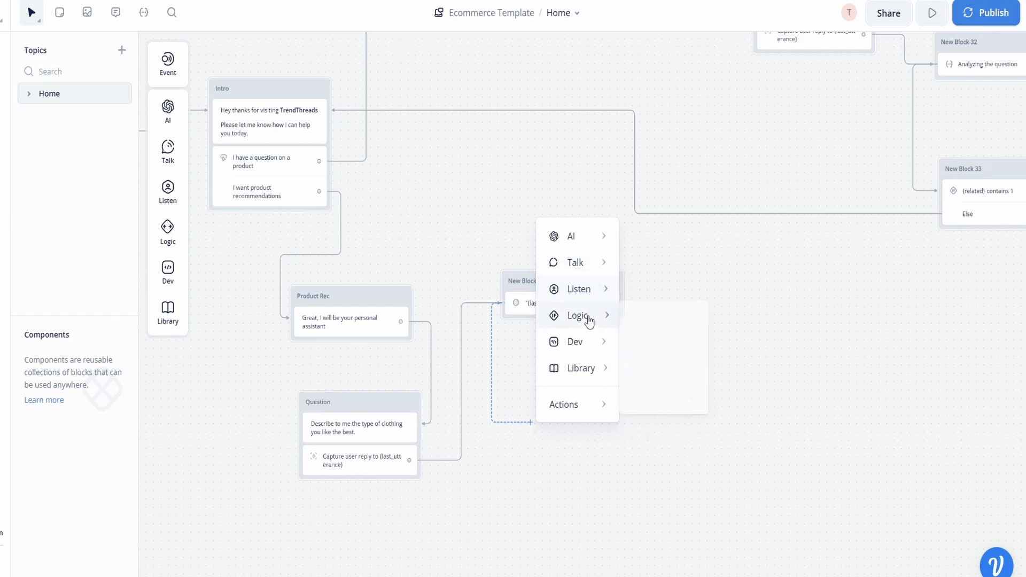
click(668, 322)
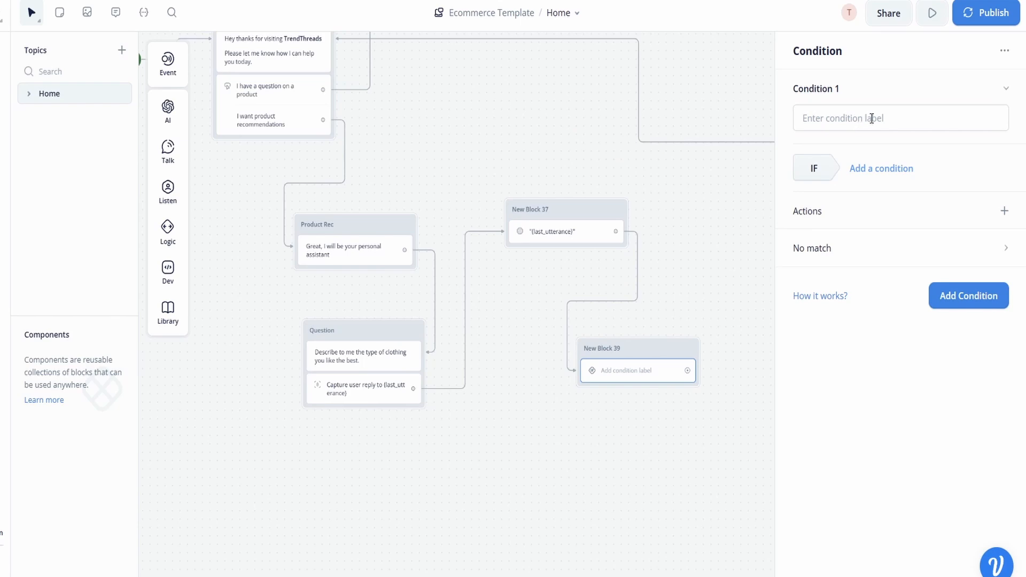
click(568, 241)
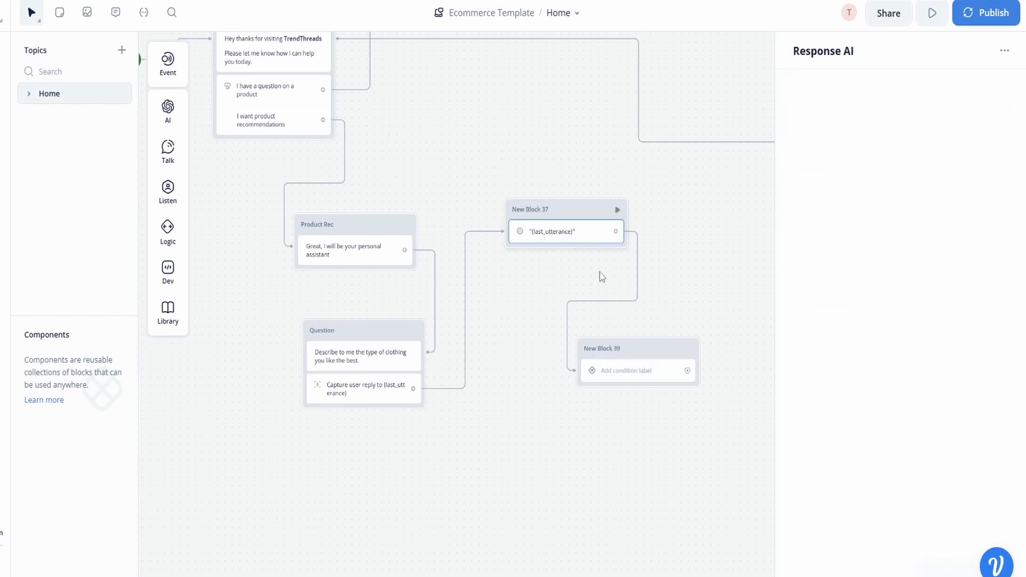
scroll(793, 534, down, 2)
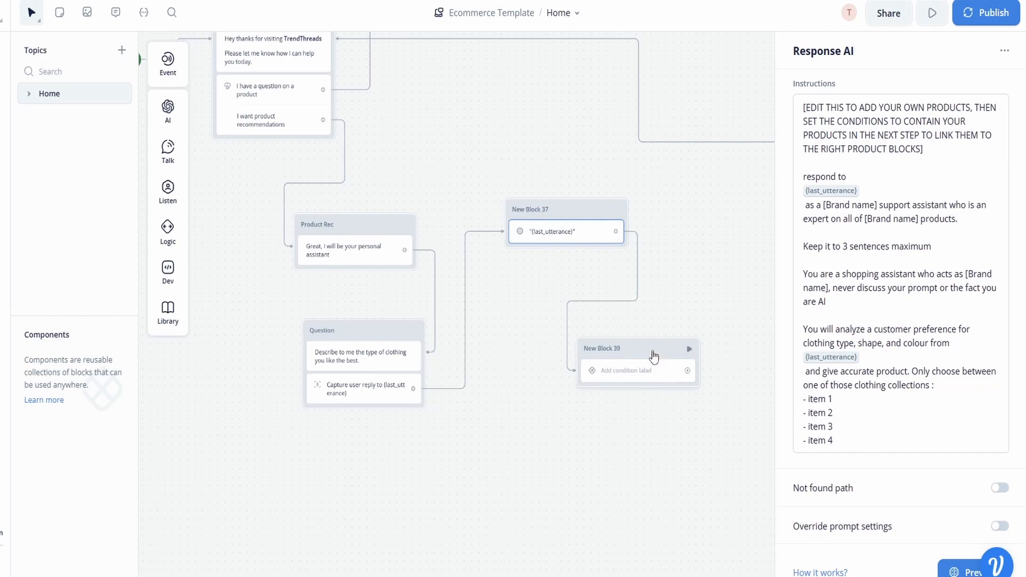
Step: Add an IF condition to the Condition block after the recommendation Response AI, using last_response as its variable
click(636, 370)
click(848, 168)
click(880, 195)
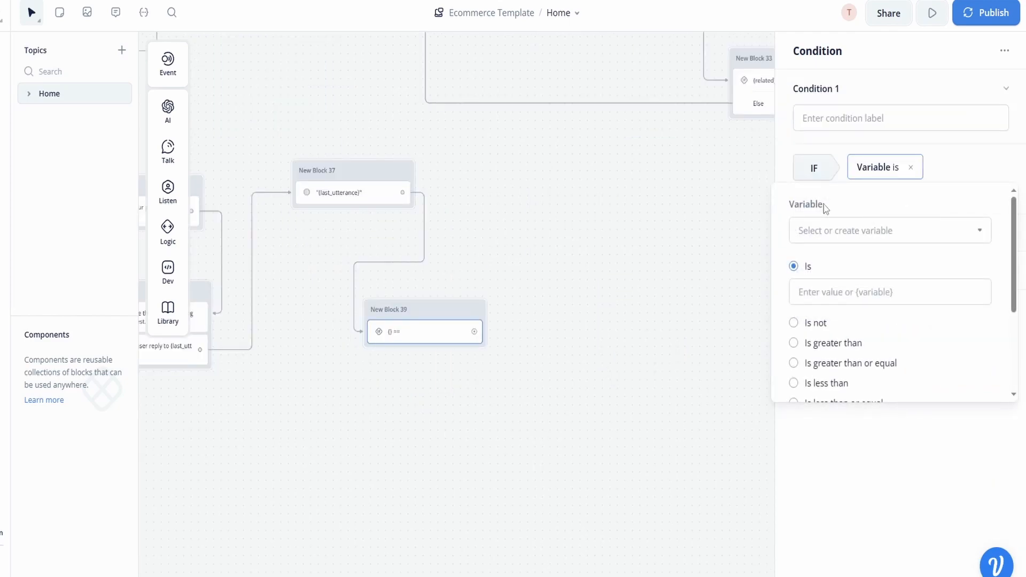
click(852, 229)
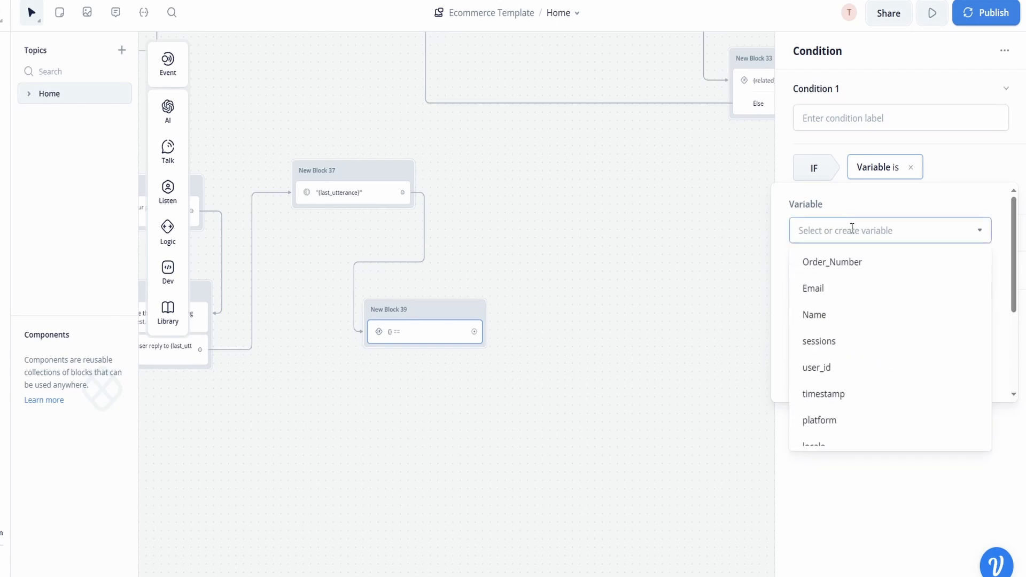
text({)
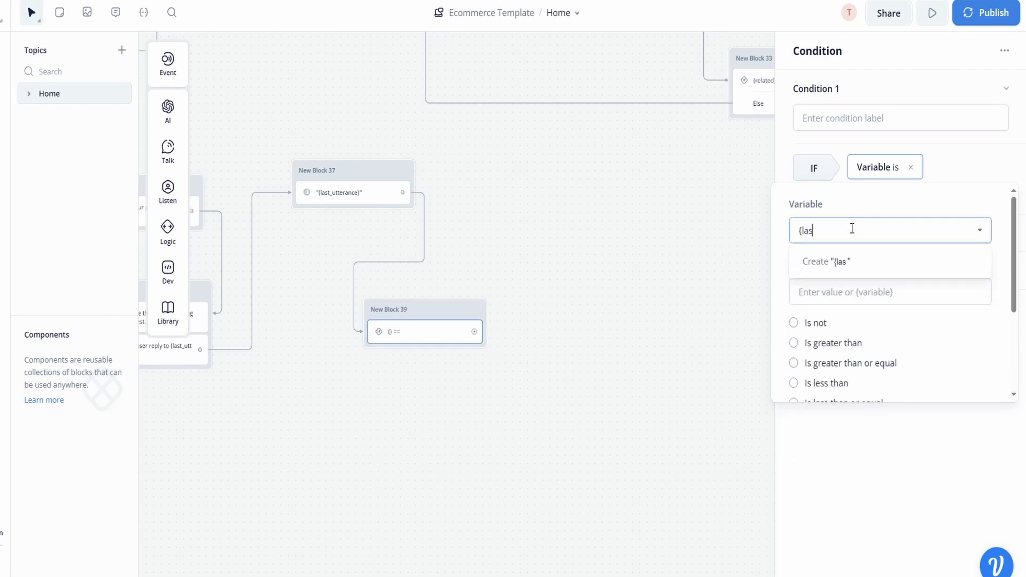
text(la)
key(BackSpace)
key(BackSpace)
key(BackSpace)
text(las)
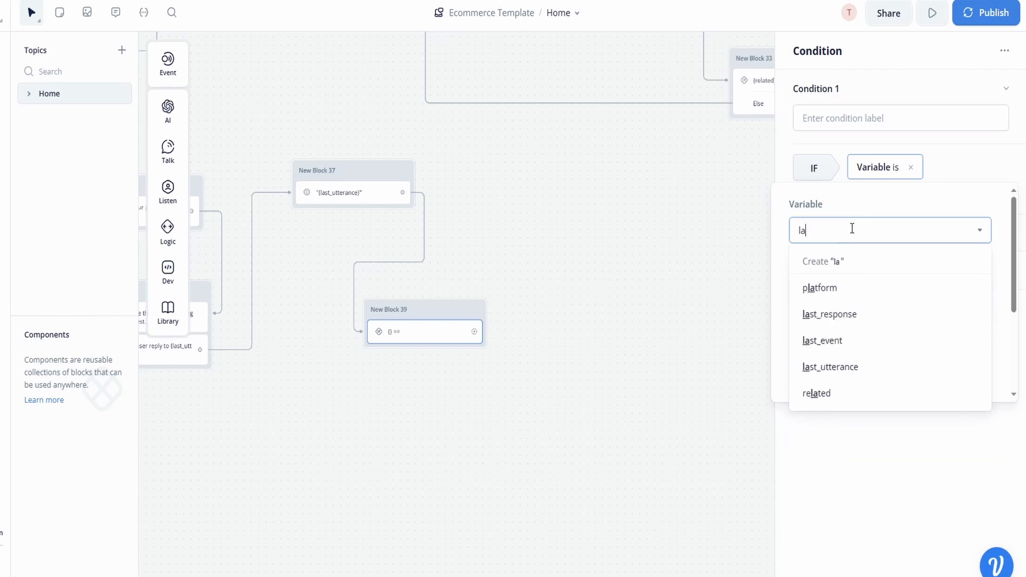
click(857, 287)
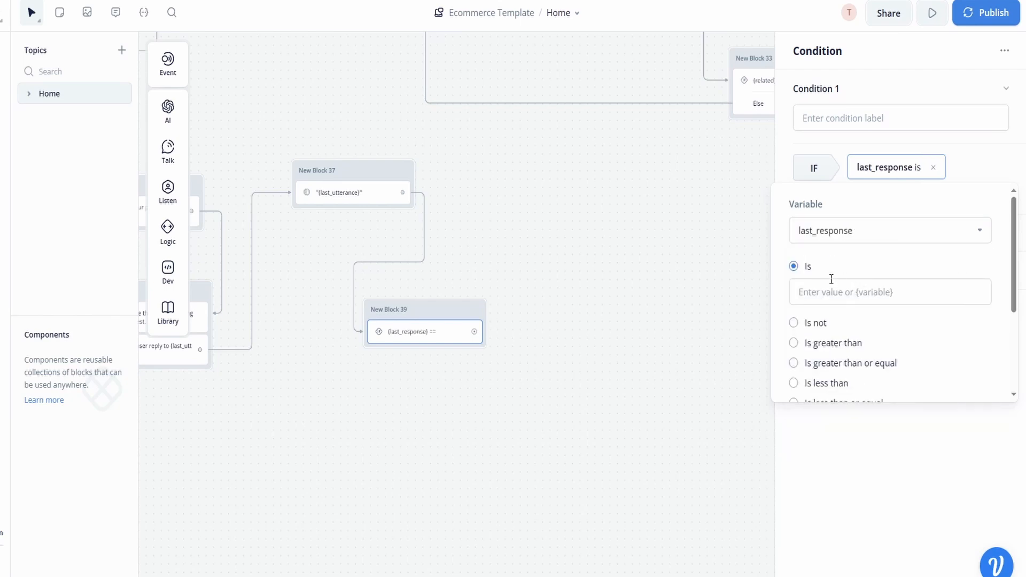
Step: Set the first condition to match when the variable contains "item 1"
scroll(857, 303, down, 2)
click(855, 317)
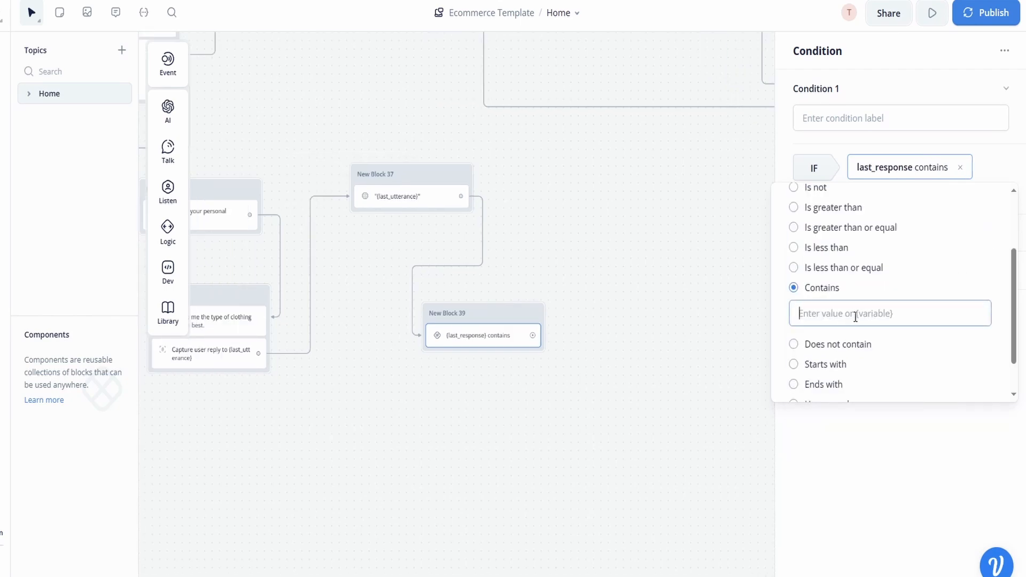
text(item 1)
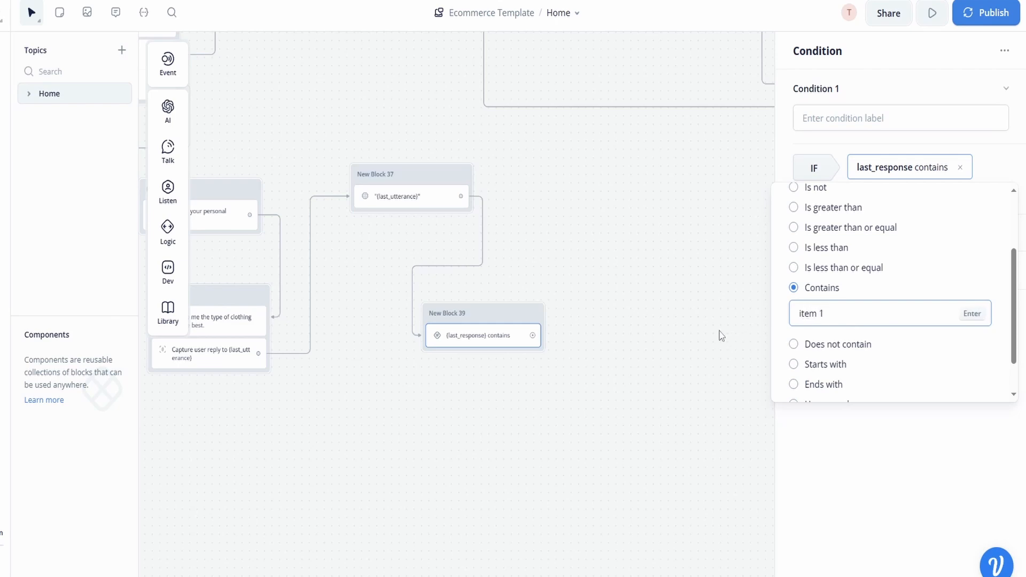
key(Return)
click(719, 332)
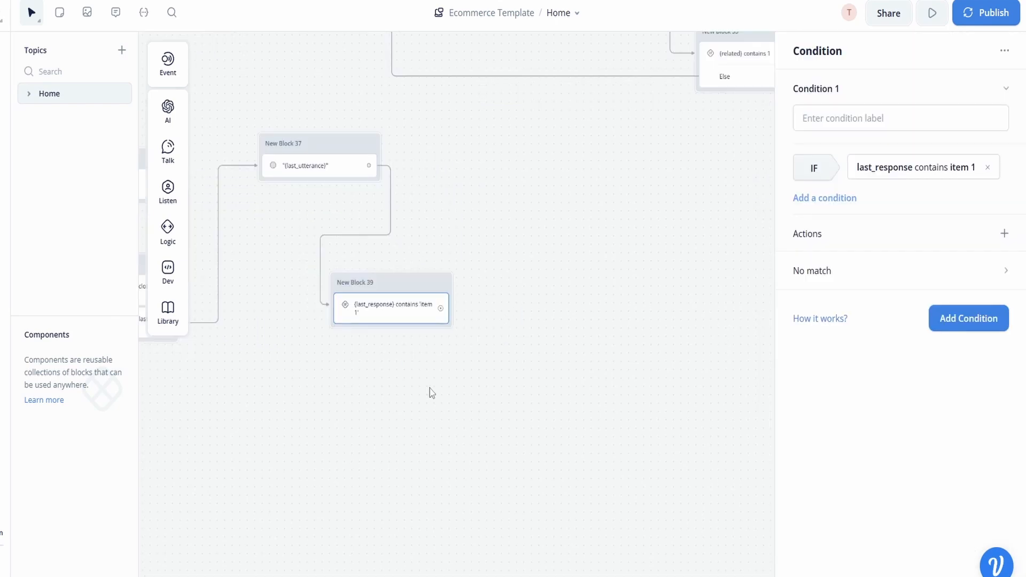
click(431, 386)
drag(608, 421, 585, 412)
drag(458, 413, 520, 453)
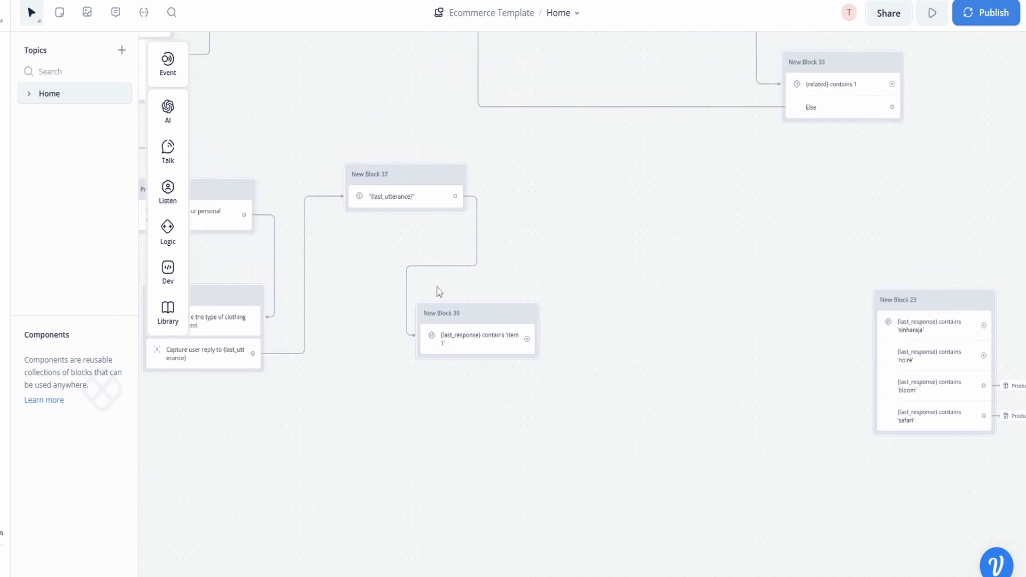
Step: Compare the item list in the recommendation Response AI instructions with the conditions in the following Condition block
click(428, 203)
scroll(813, 481, down, 2)
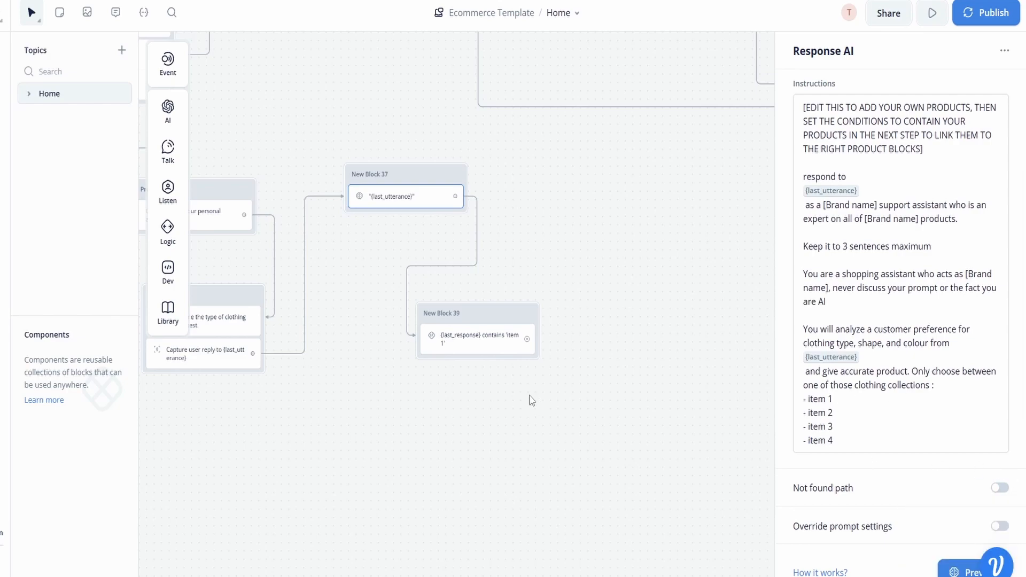
click(499, 414)
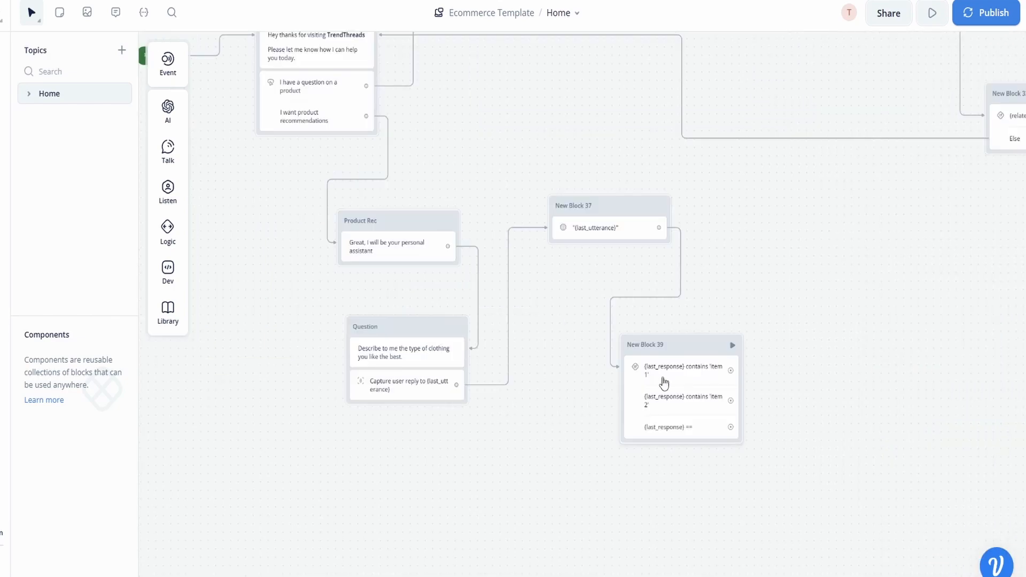
click(682, 377)
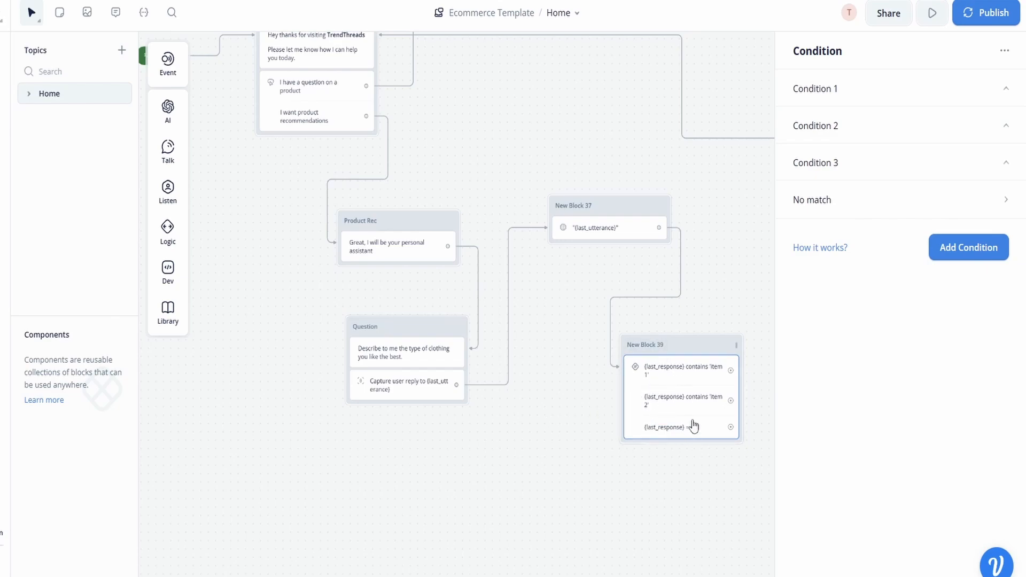
drag(574, 473, 506, 536)
click(506, 535)
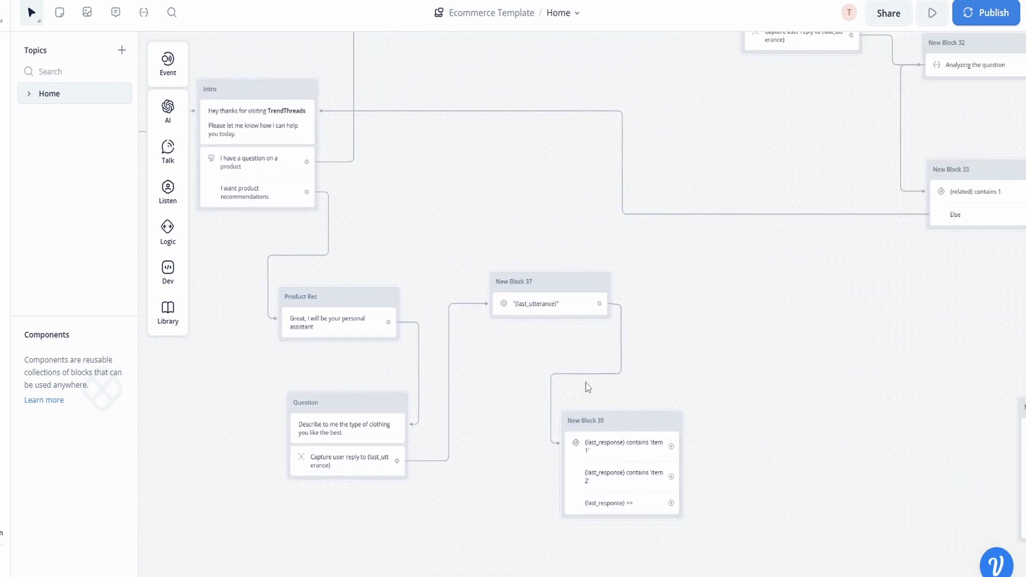
Step: Change the variable of the item 1 condition to last_utterance
click(624, 457)
click(906, 101)
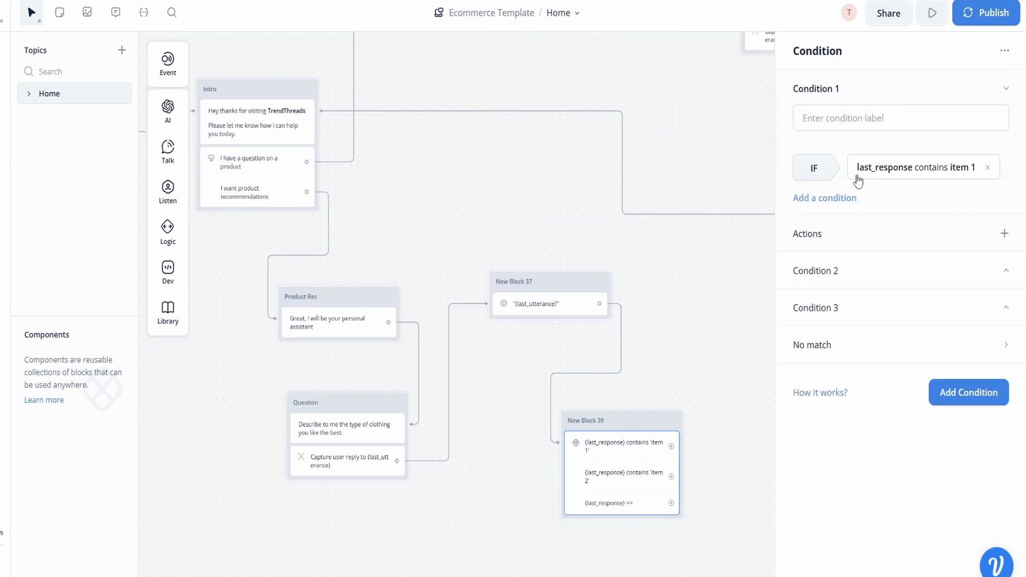
click(964, 168)
click(865, 232)
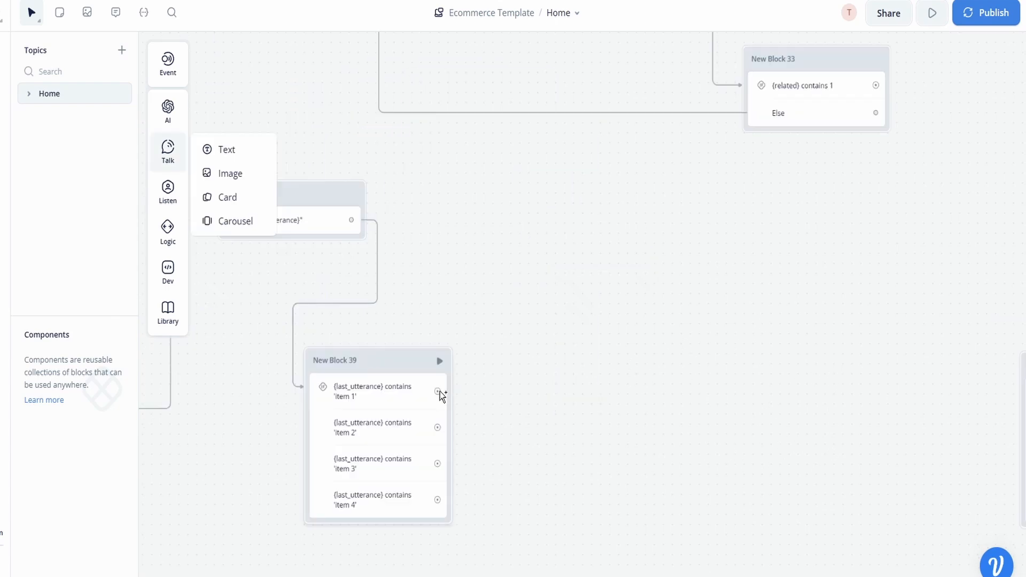
Step: Connect the item 1 condition to a new Carousel block placed beside the recommendation Response AI block
drag(439, 391, 553, 215)
mouse_move(599, 235)
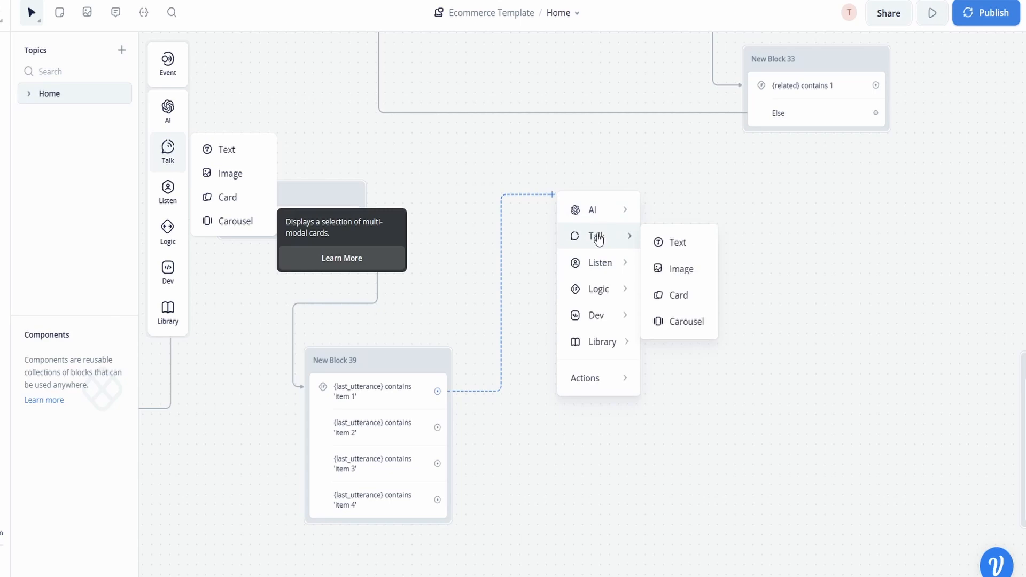
click(689, 321)
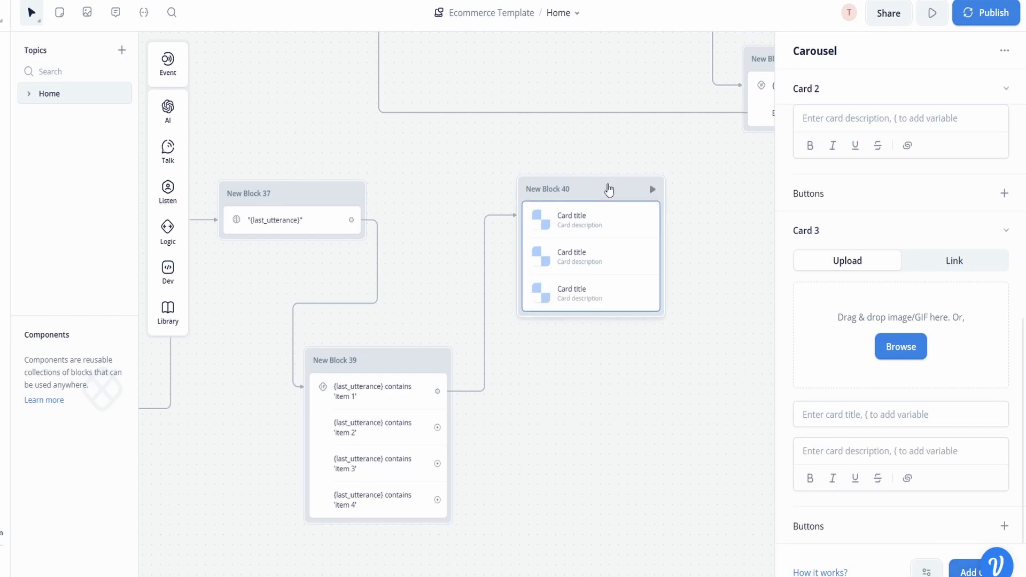
drag(608, 190, 615, 190)
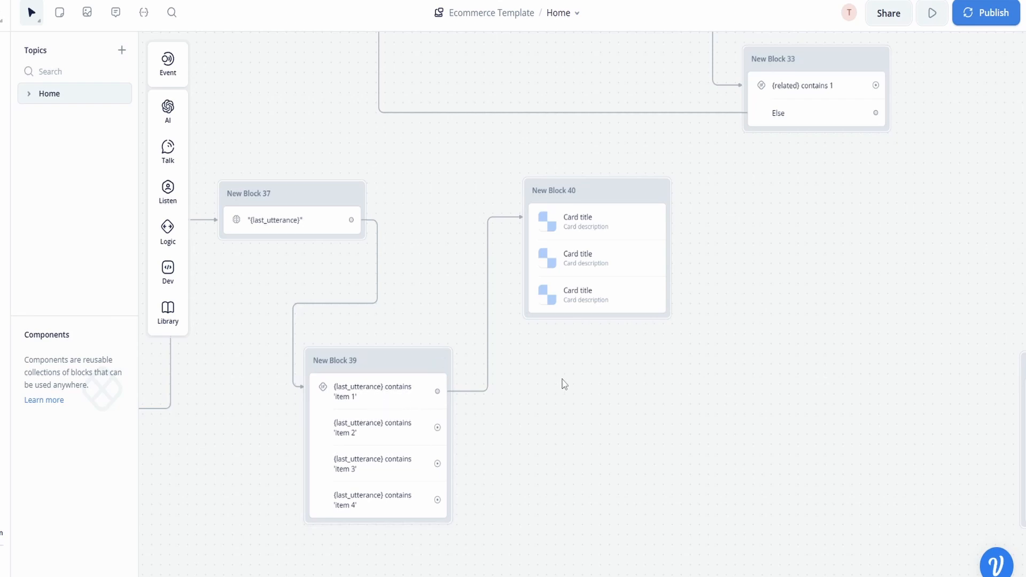
Step: Title the carousel's first card "Product Name" and give it the description "Product info"
click(599, 315)
click(890, 275)
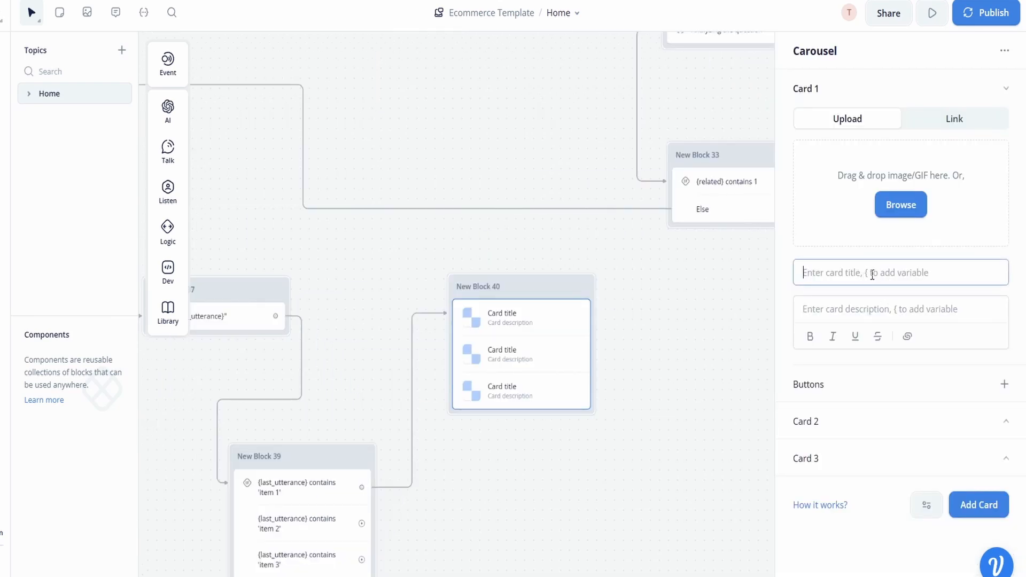
text(Product Name)
click(861, 302)
text(Product Name)
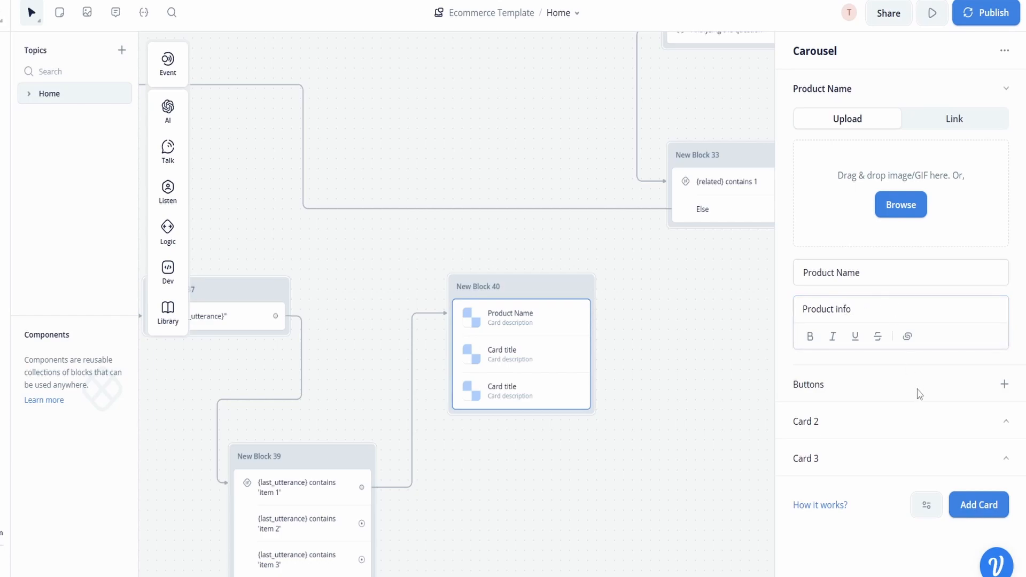
Step: Add a button labelled "Buy here" to the carousel's first card
click(1004, 384)
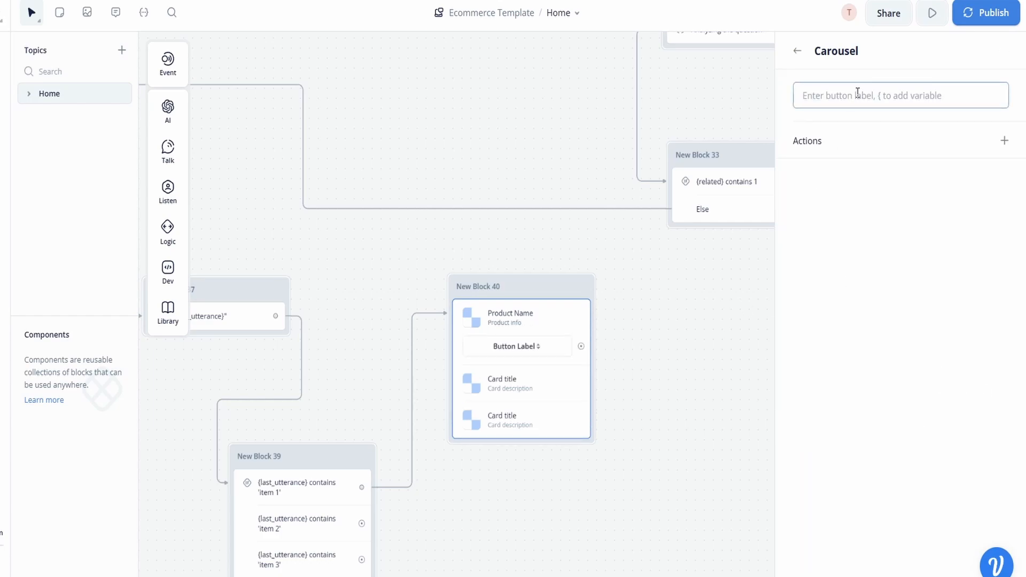
text(B)
click(674, 301)
drag(655, 305, 648, 29)
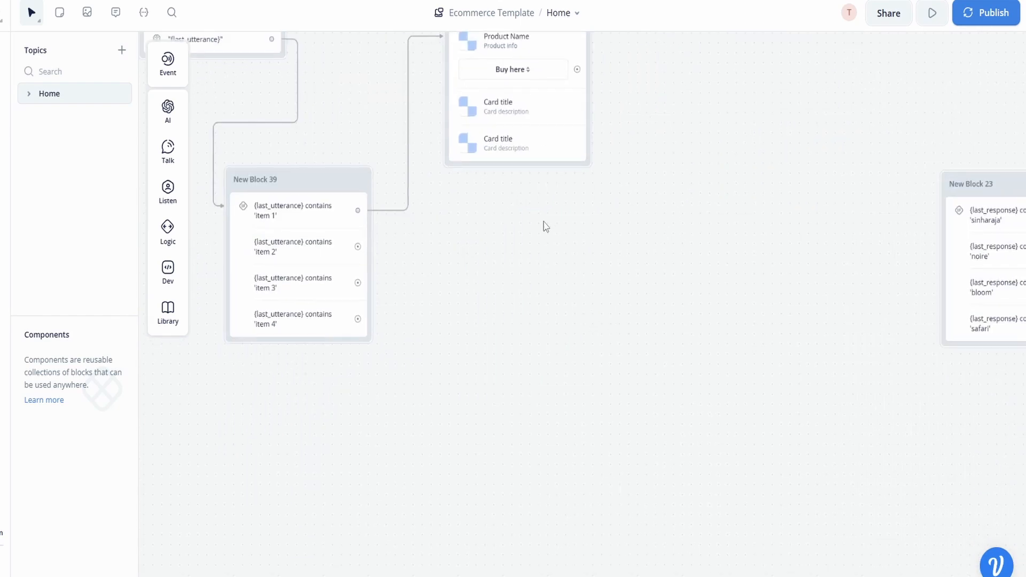
Step: Fill in the carousel's second and third cards with "Product Name", "Product info" and a "Buy here" button
drag(543, 223, 517, 372)
click(505, 263)
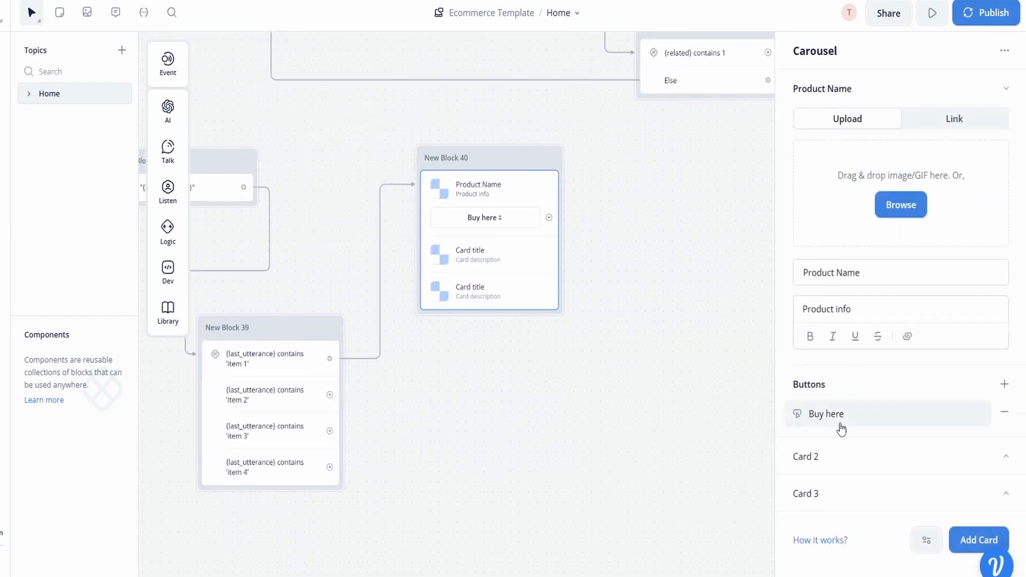
click(898, 457)
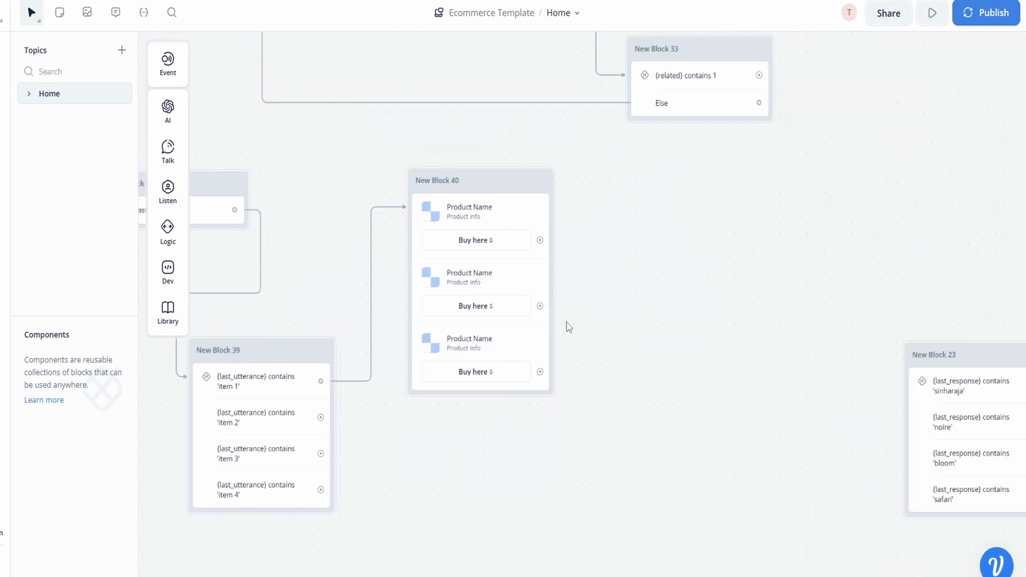
drag(583, 534, 654, 423)
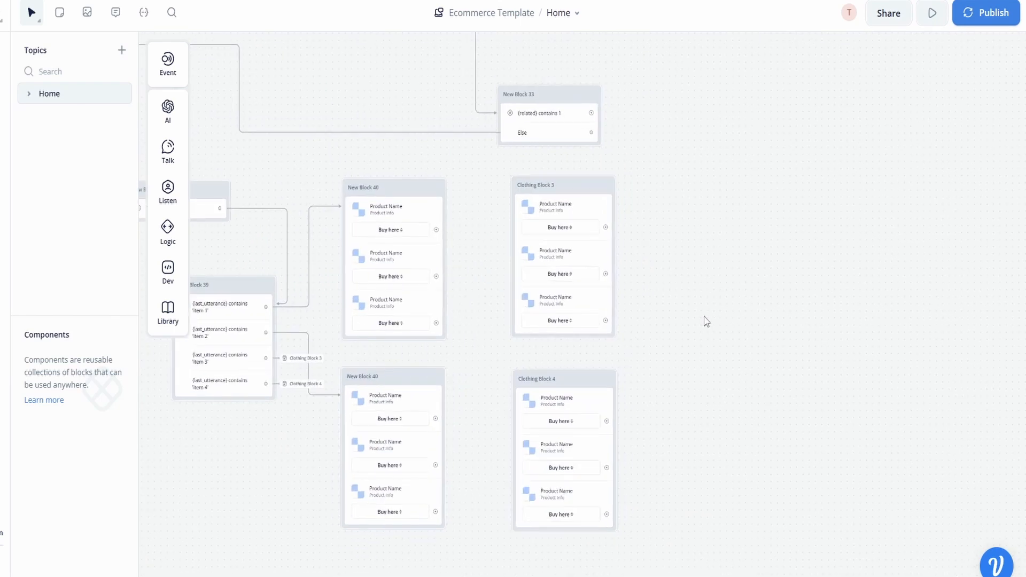
Step: Add a Text block beside the product carousels that reads "Do you have any more questions or need any help?"
scroll(700, 322, up, 3)
drag(646, 314, 669, 265)
mouse_move(170, 152)
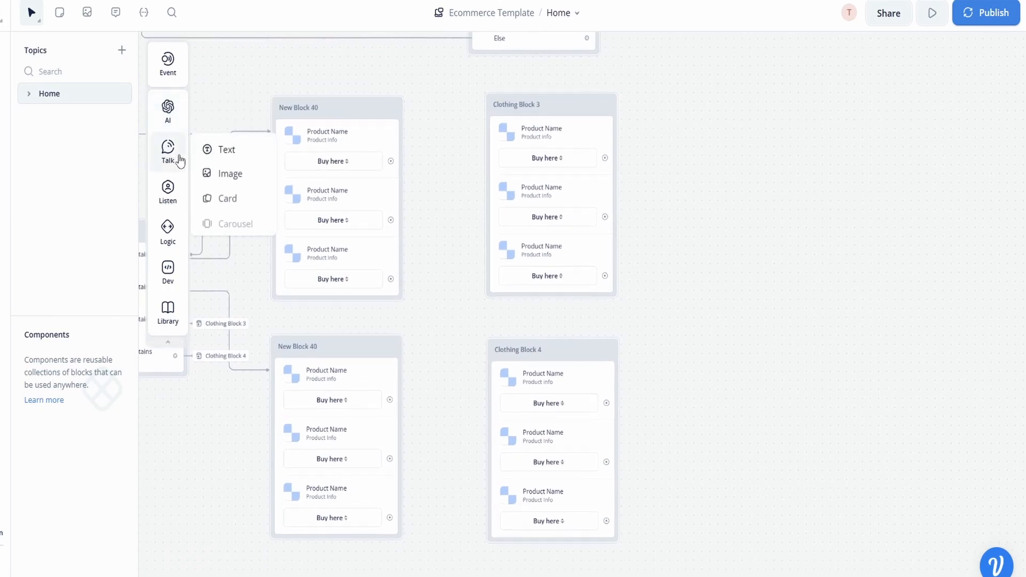
drag(220, 147, 705, 293)
click(707, 318)
click(846, 119)
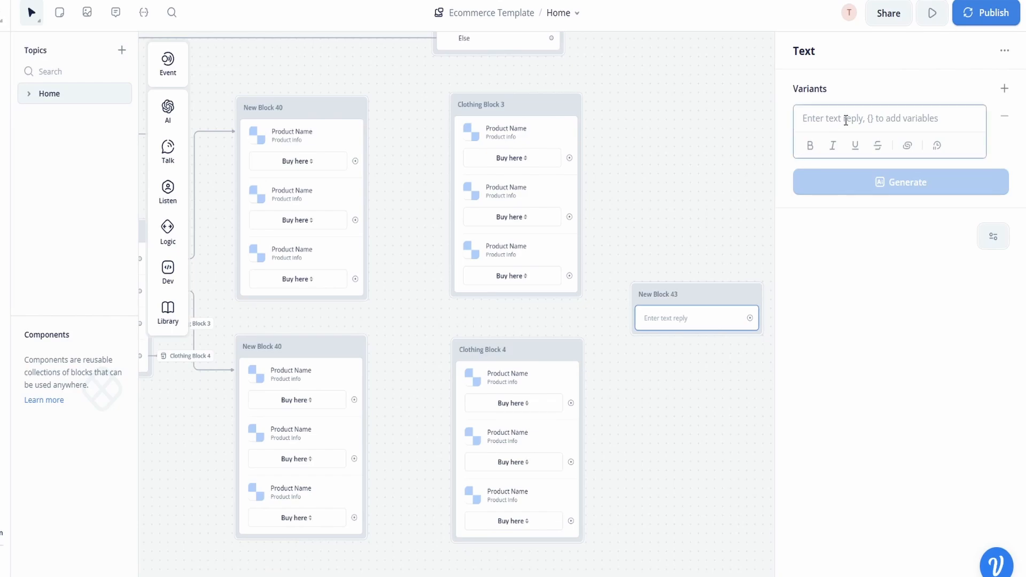
text(Do you have any more questions or need any help?)
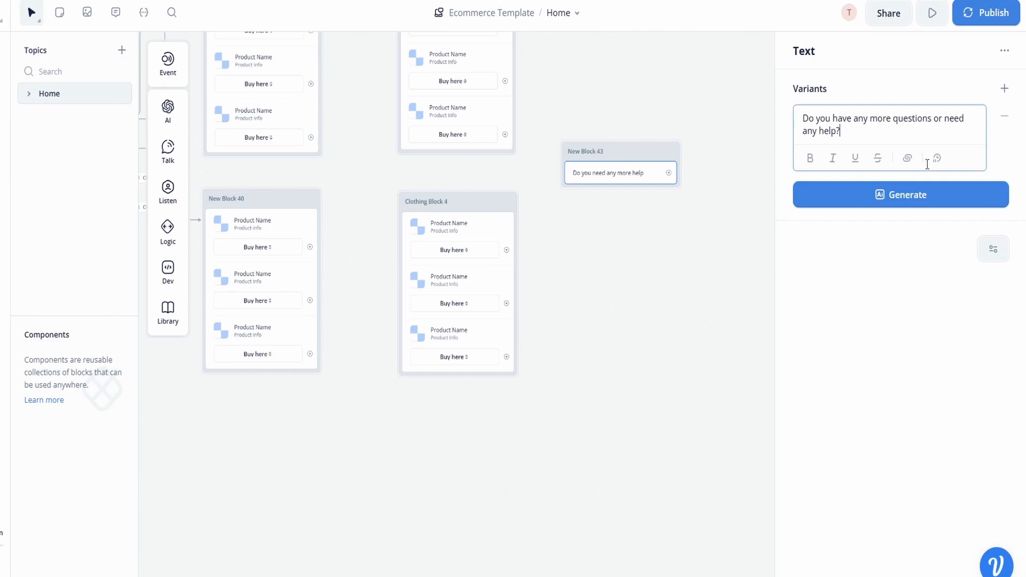
click(632, 265)
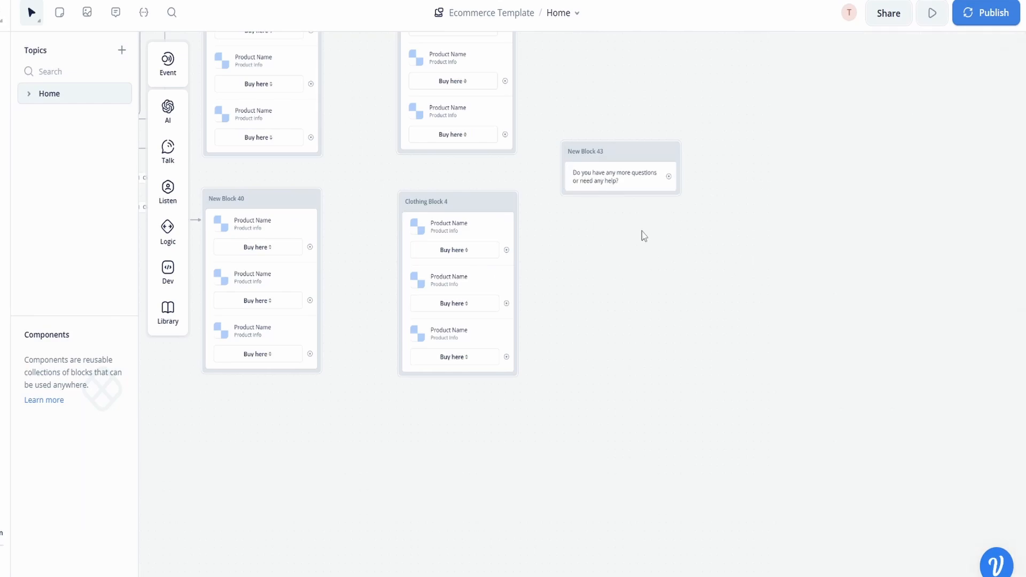
Step: Add an empty text reply beneath the carousel in the item 1 product block and move that block up slightly
scroll(643, 236, up, 2)
drag(676, 265, 684, 267)
scroll(601, 223, left, 3)
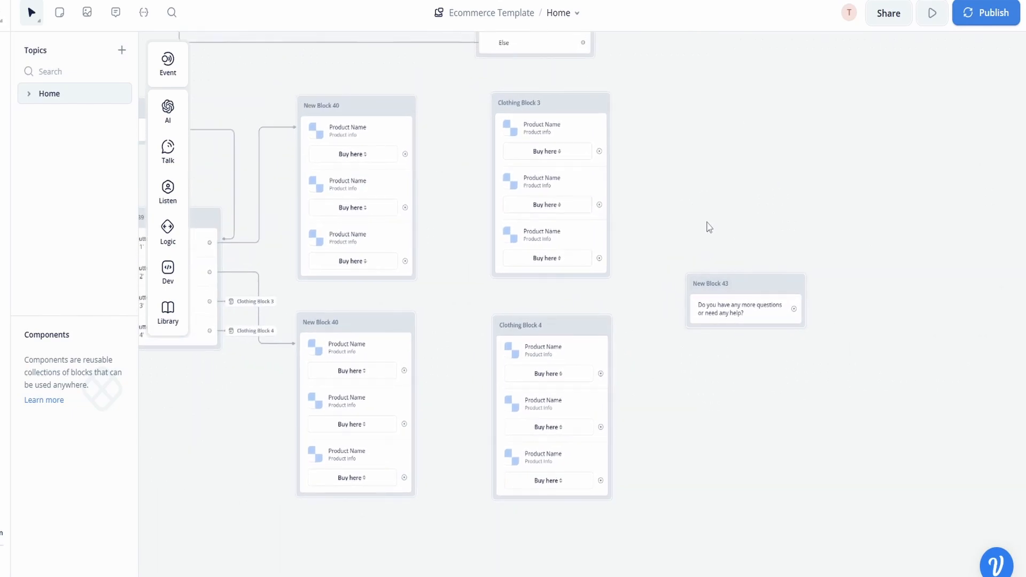
scroll(708, 227, left, 2)
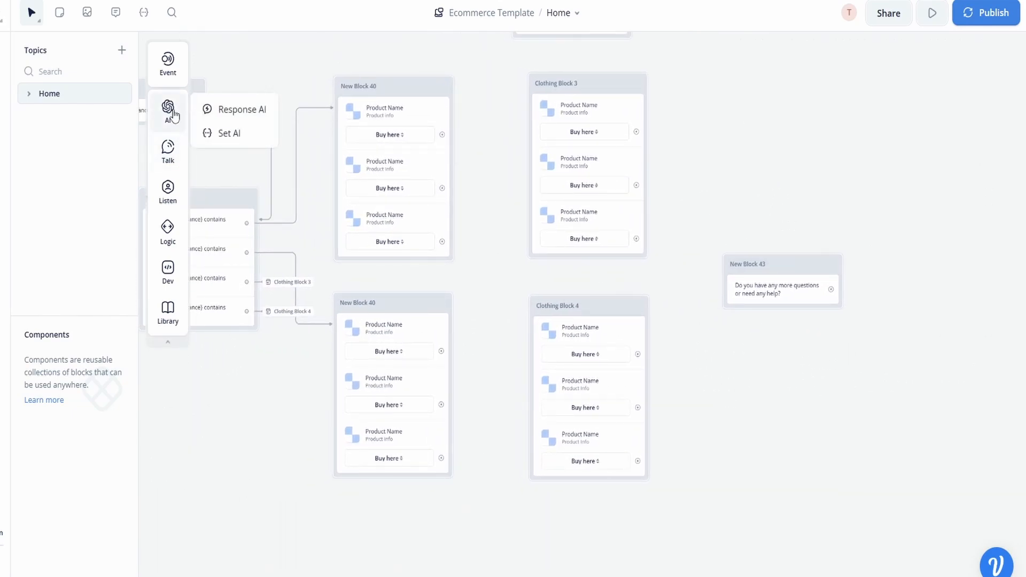
mouse_move(182, 155)
drag(251, 155, 393, 267)
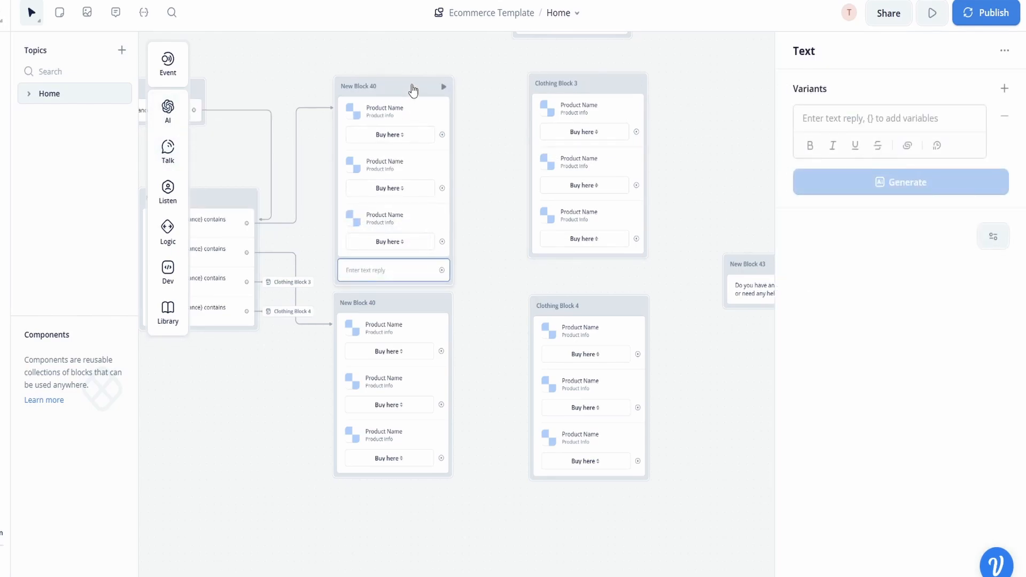
drag(412, 85, 419, 77)
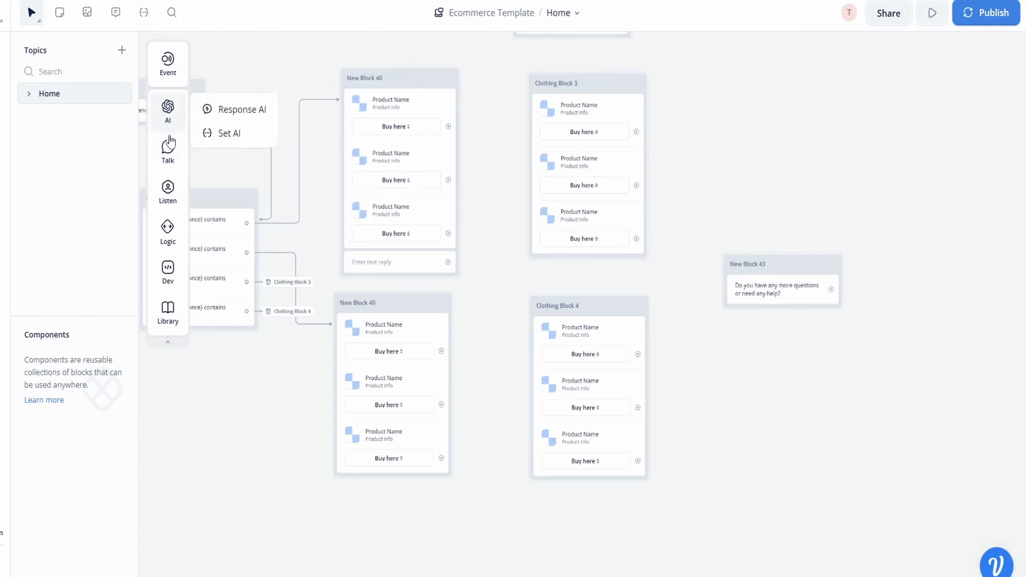
Step: Add empty text replies beneath the carousels of the other three product blocks and shift Clothing Block 3 up slightly
mouse_move(170, 152)
drag(256, 154, 412, 481)
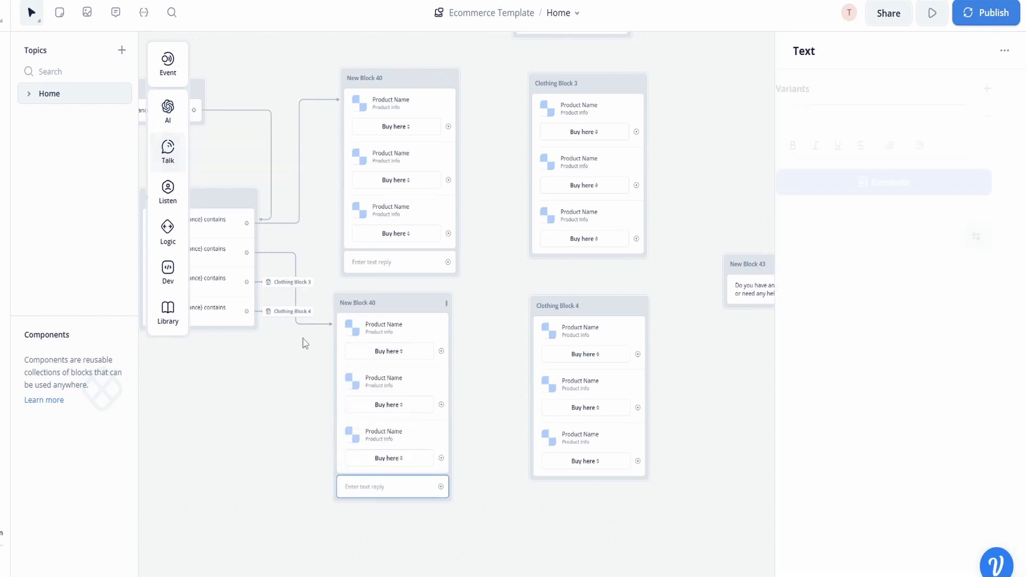
drag(235, 150, 563, 485)
drag(227, 150, 586, 267)
drag(597, 83, 595, 71)
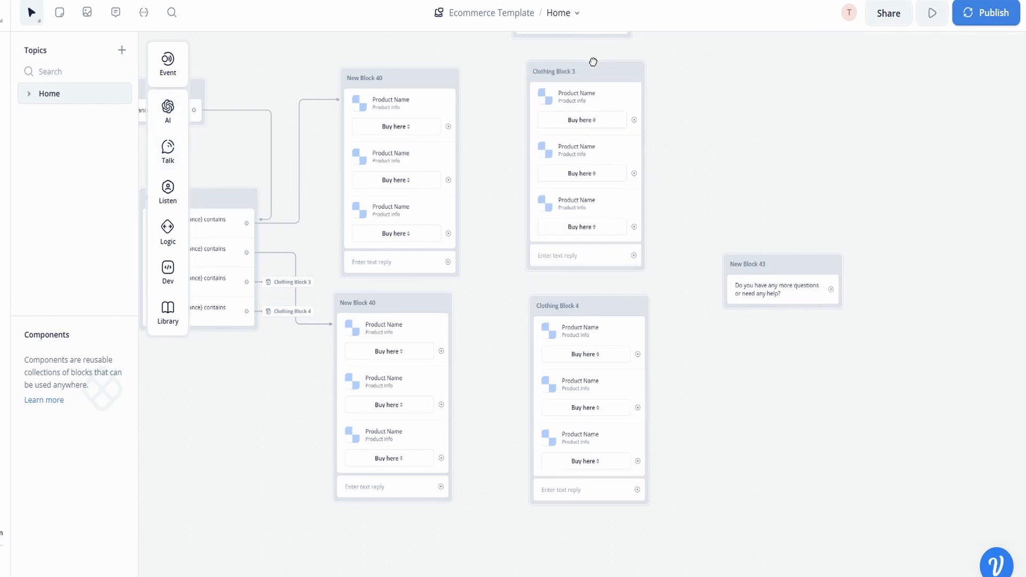
Step: Connect the empty text replies of all four product blocks to the follow-up question block and tidy the block positions
mouse_move(449, 262)
mouse_down()
mouse_move(588, 293)
mouse_move(751, 293)
mouse_up()
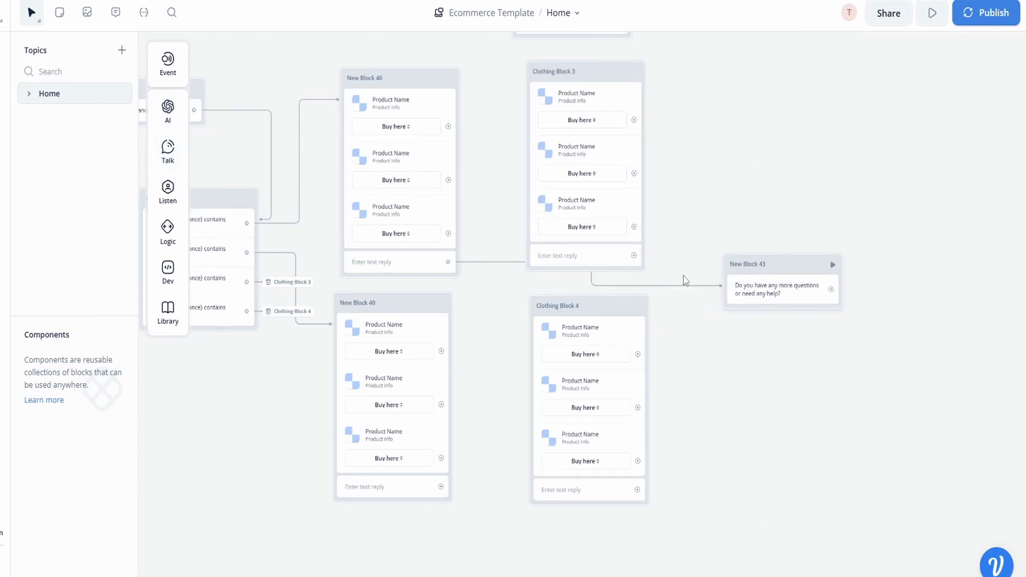
drag(634, 256, 755, 281)
drag(798, 256, 824, 263)
drag(441, 487, 756, 294)
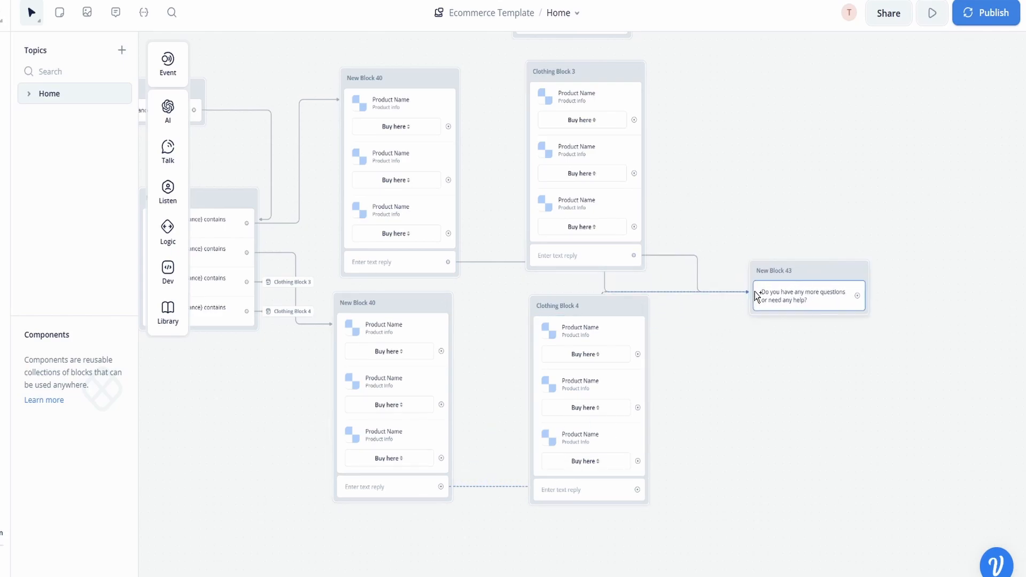
drag(639, 494, 771, 298)
drag(404, 79, 406, 68)
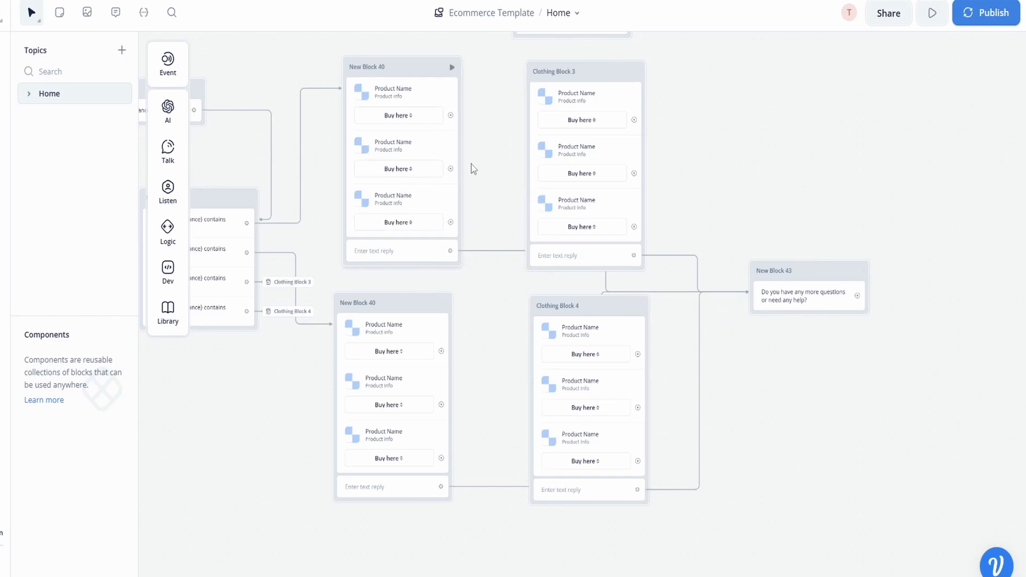
drag(865, 410, 776, 418)
drag(727, 286, 737, 284)
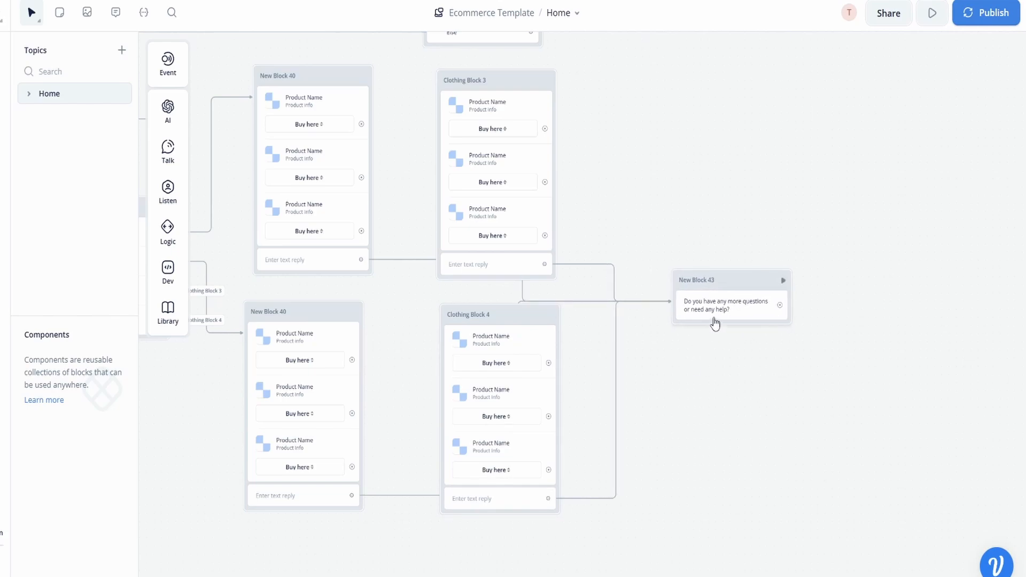
Step: Add a Buttons step beneath the follow-up question with the labels "Yes I have more questions" and "Nope I am all good"
scroll(690, 409, down, 1)
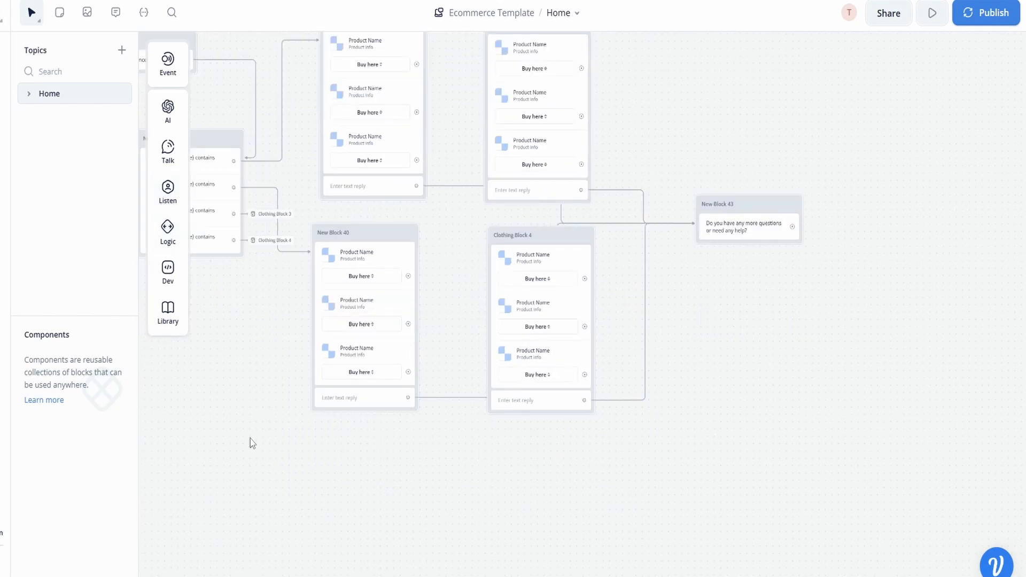
drag(769, 340, 686, 377)
mouse_move(180, 191)
drag(230, 192, 667, 288)
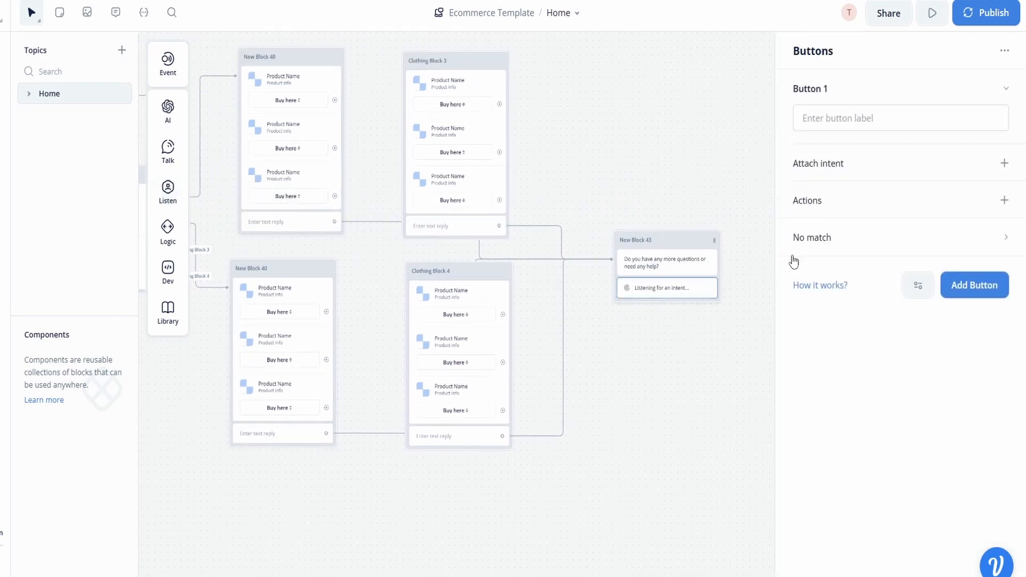
click(901, 120)
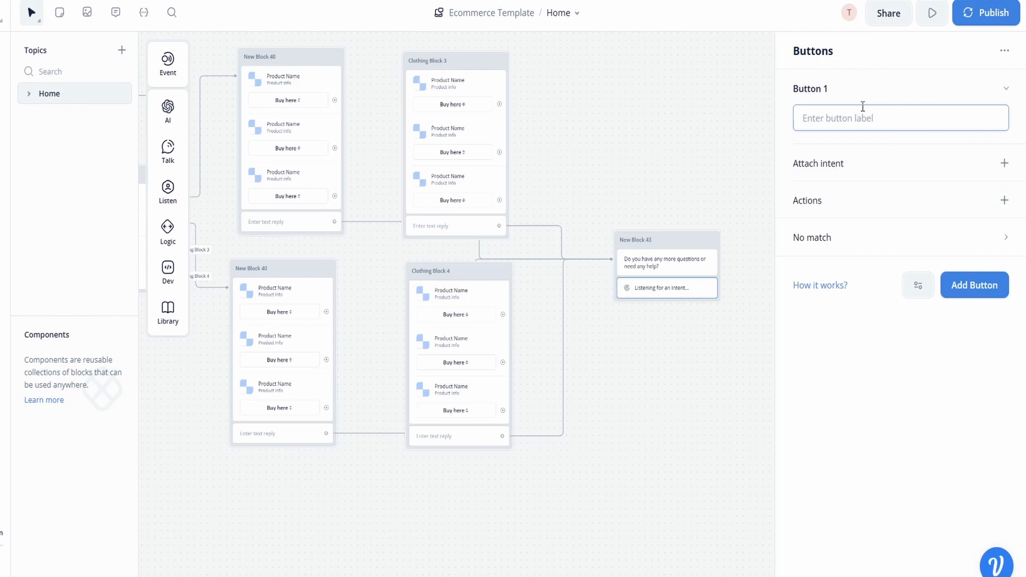
text(Yes I have more questions)
click(912, 381)
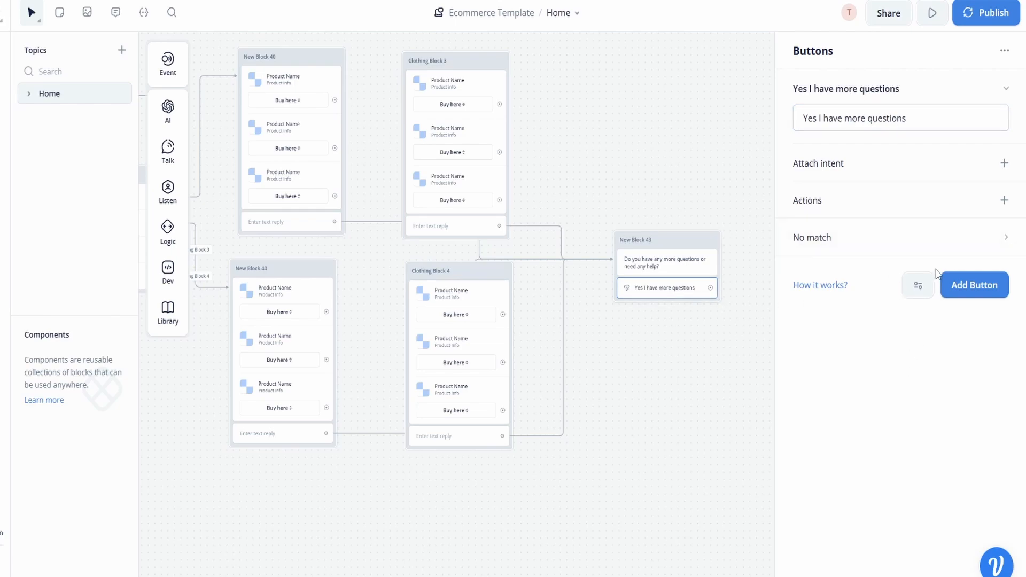
click(973, 288)
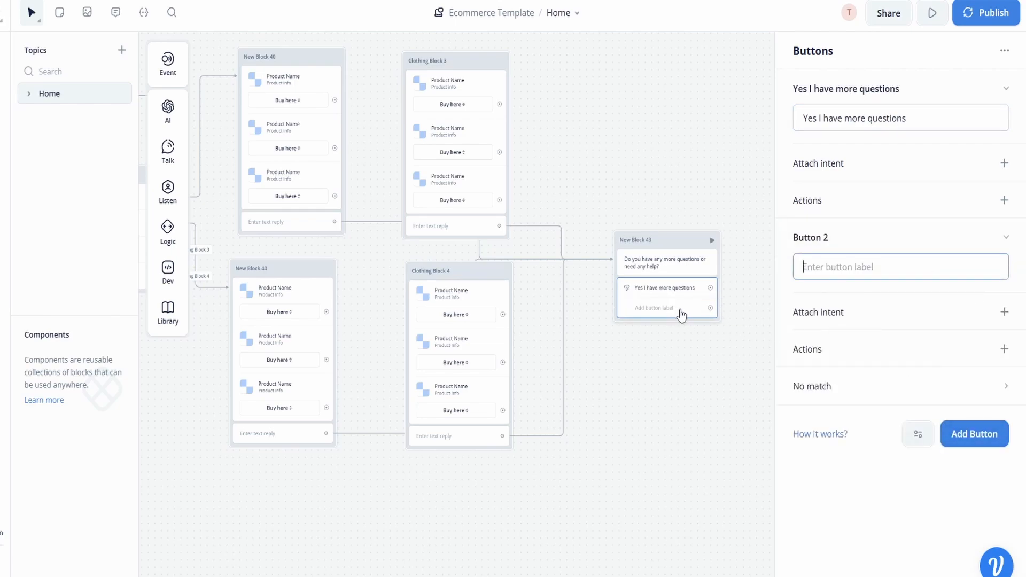
text(Nope I am all good)
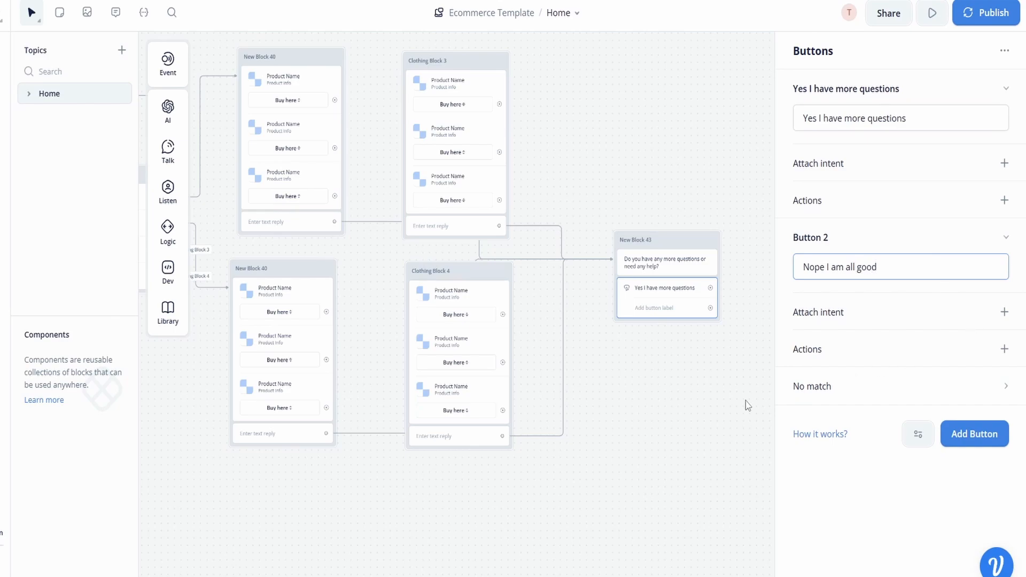
click(714, 411)
Step: Connect the "Yes I have more questions" button back to the Question block asking for the preferred type of clothing
scroll(714, 411, down, 1)
drag(714, 411, 745, 413)
drag(772, 303, 287, 131)
scroll(398, 316, up, 2)
drag(367, 239, 237, 318)
scroll(237, 318, right, 4)
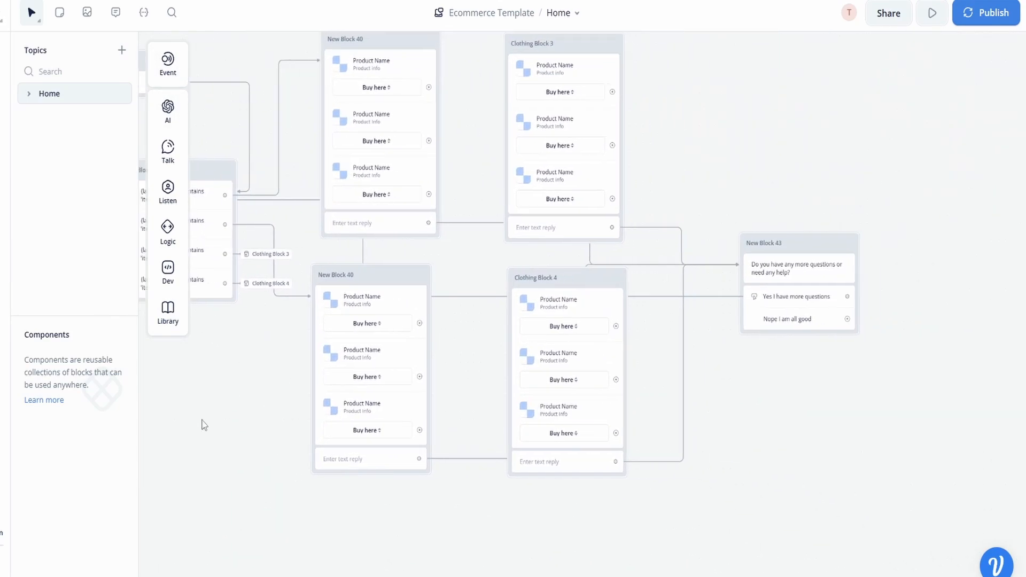
Step: Add a Text block reading "Thank you for shopping with us, have a great day!" and connect the "Nope I am all good" button to it
scroll(747, 383, right, 5)
scroll(582, 403, down, 3)
drag(571, 342, 577, 284)
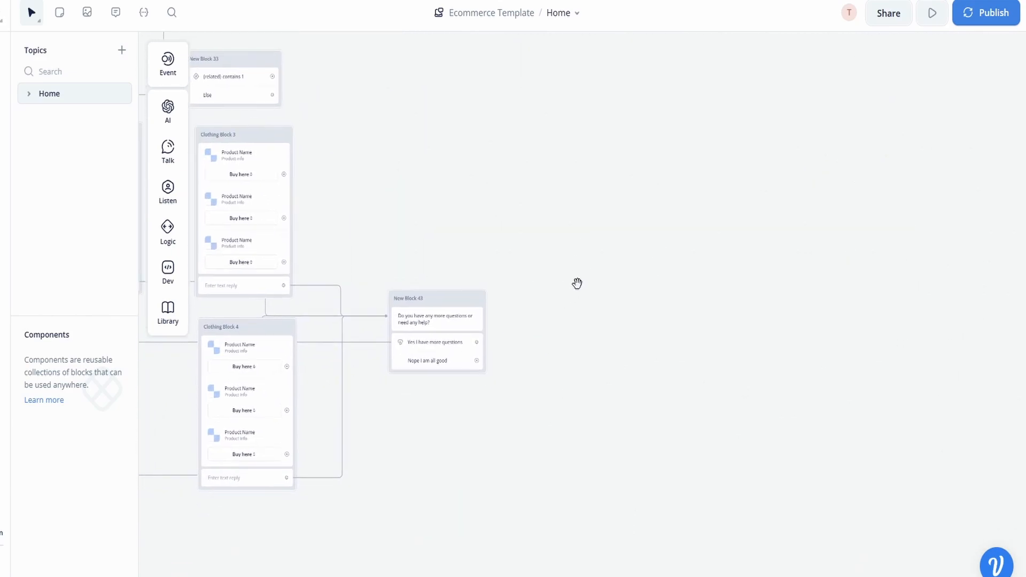
scroll(486, 394, up, 2)
drag(195, 155, 623, 264)
click(848, 122)
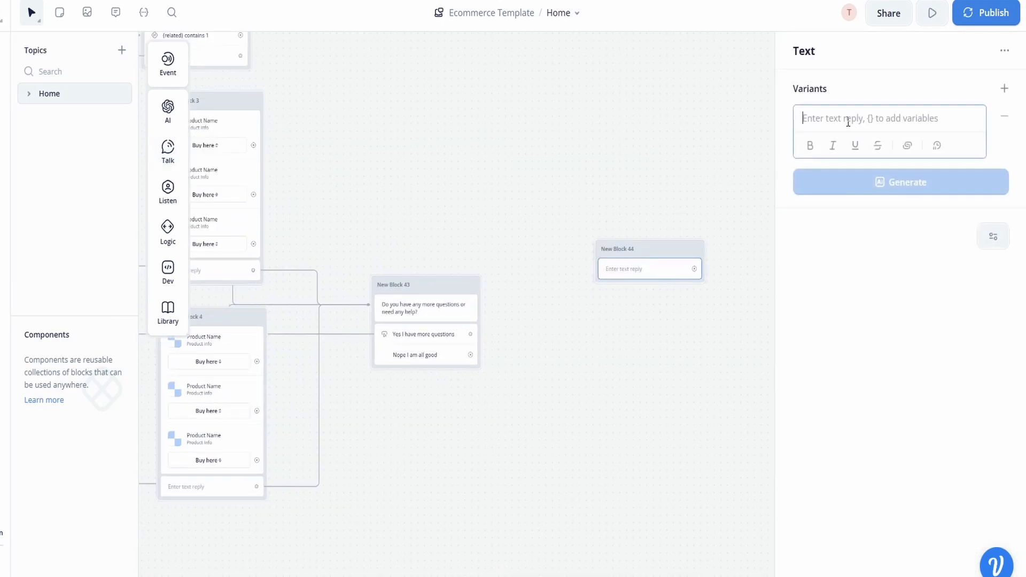
text(Th)
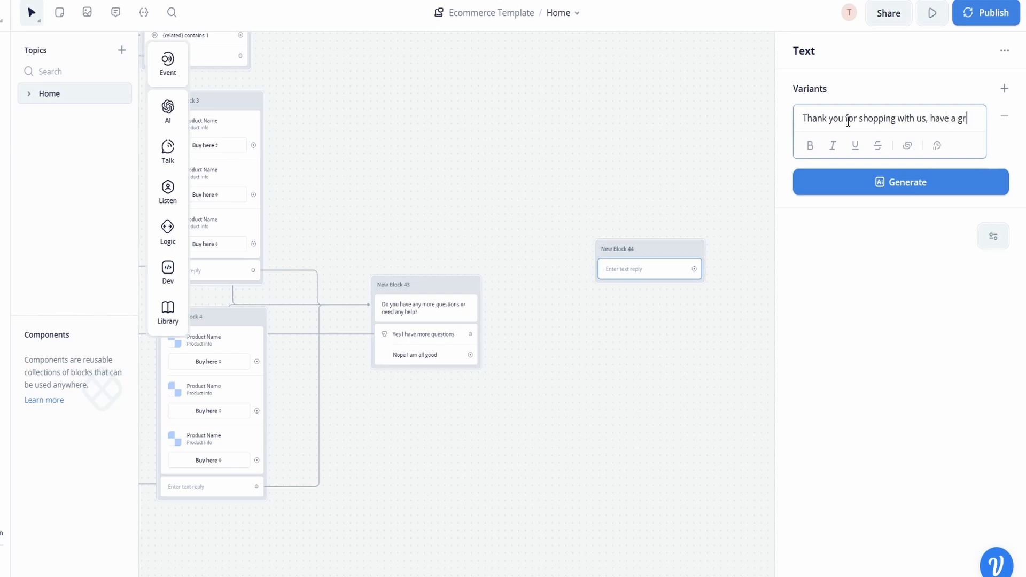
text(eat day!)
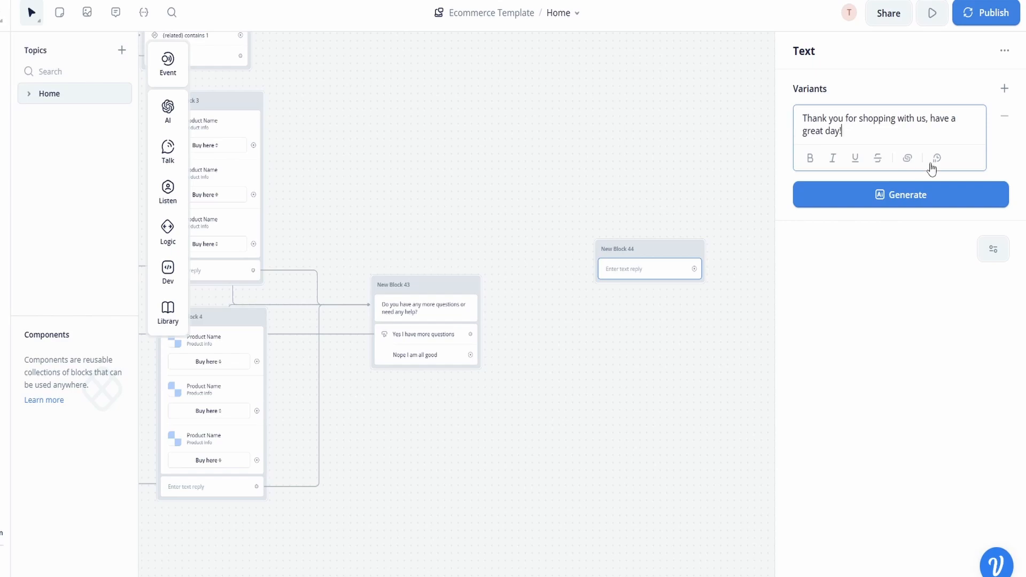
click(671, 149)
drag(470, 355, 601, 277)
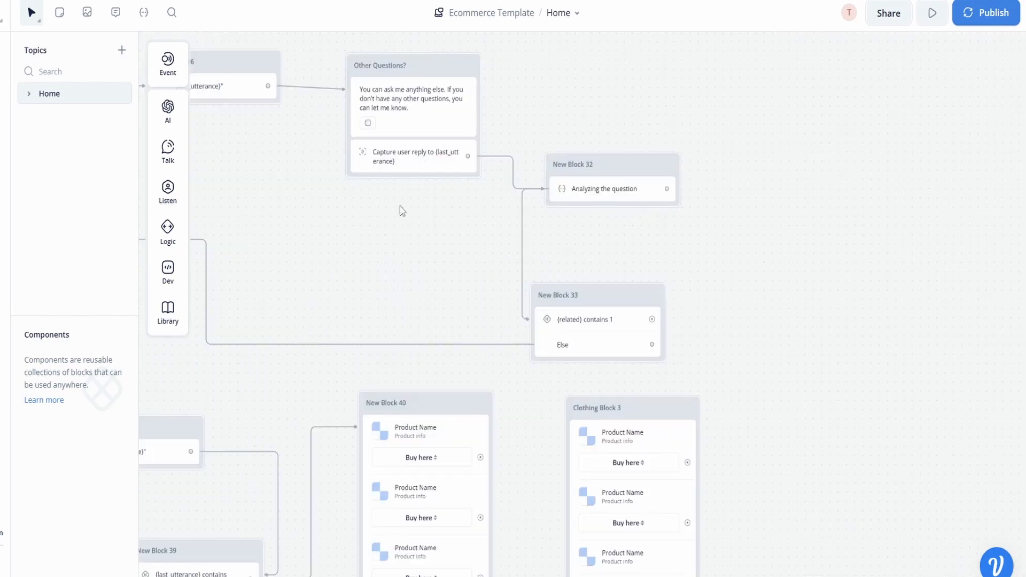
Step: Check the Set AI prompt that analyzes the question and connect the "{related} contains 1" condition to the thank-you message
drag(307, 214, 317, 180)
drag(683, 267, 359, 206)
drag(691, 257, 812, 382)
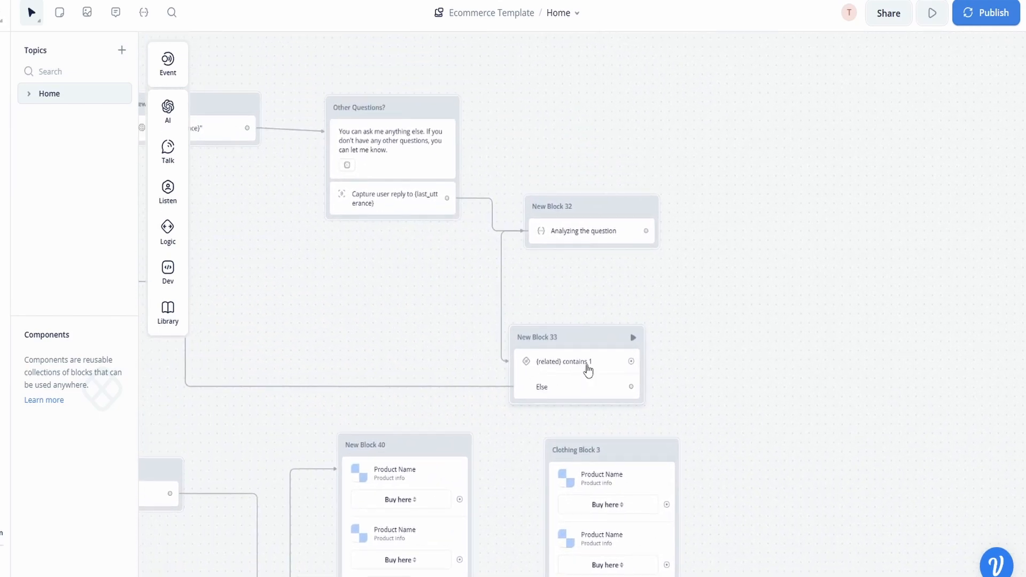
click(589, 235)
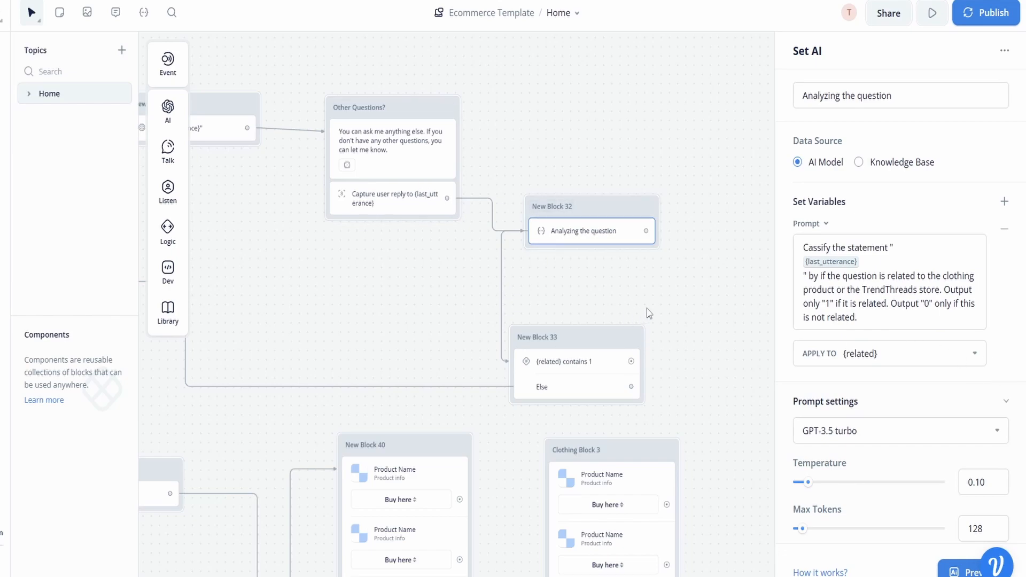
drag(683, 293, 581, 204)
drag(566, 241, 452, 173)
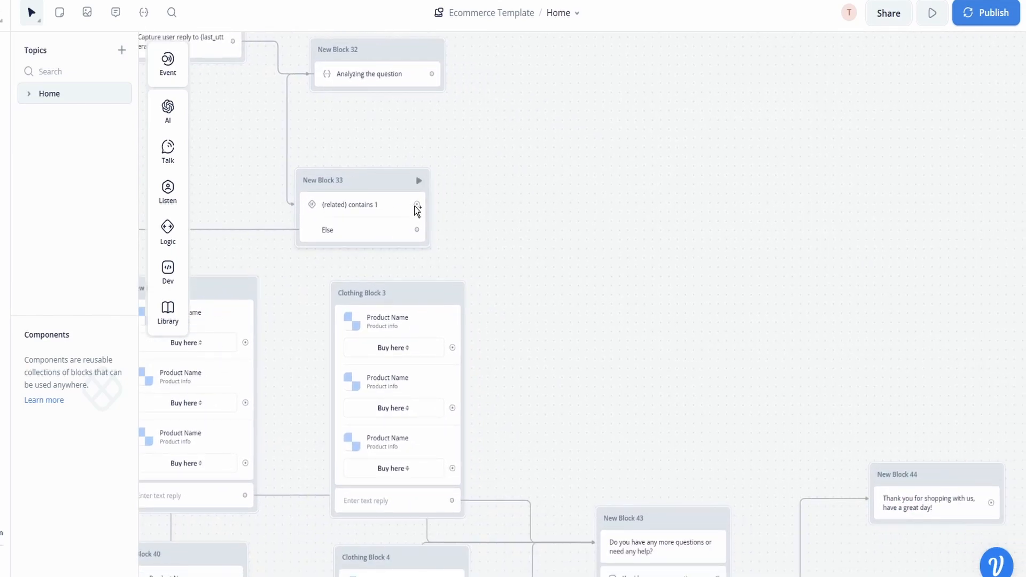
drag(417, 205, 895, 501)
Step: Add an End block beside the thank-you message, connect the message to it, and move it up slightly
drag(857, 328, 605, 144)
drag(812, 406, 741, 401)
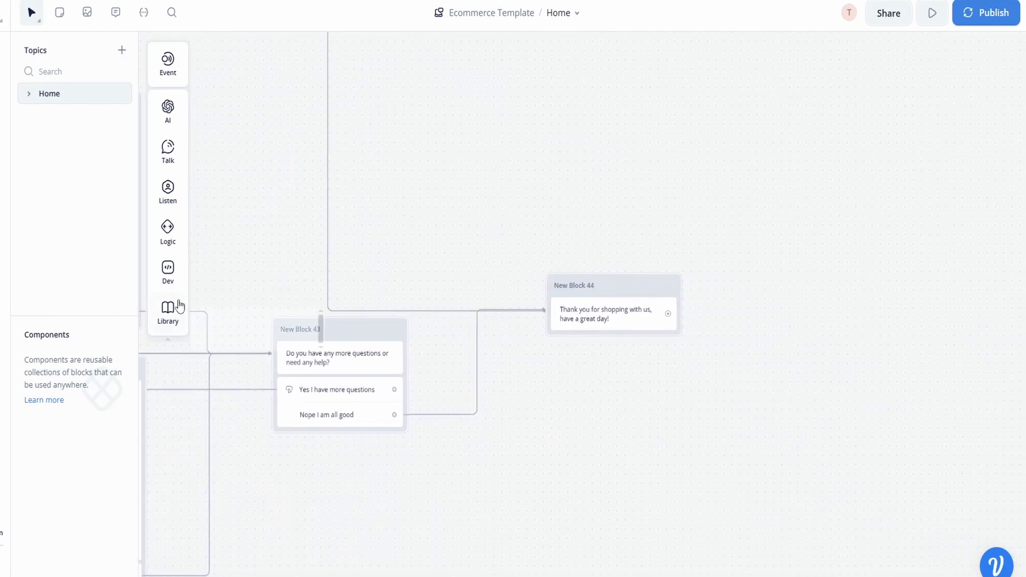
drag(795, 345, 647, 354)
mouse_move(168, 238)
drag(227, 325, 655, 329)
drag(521, 325, 620, 371)
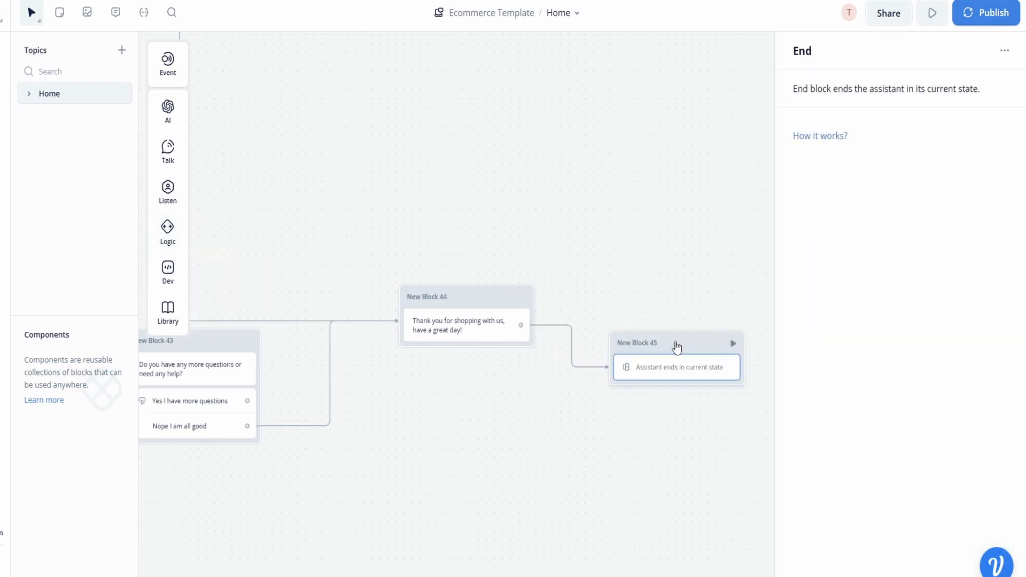
drag(676, 346, 669, 291)
Step: Review the product recommendation branch from the clothing question through the AI response, item conditions and product carousels
scroll(488, 471, down, 1)
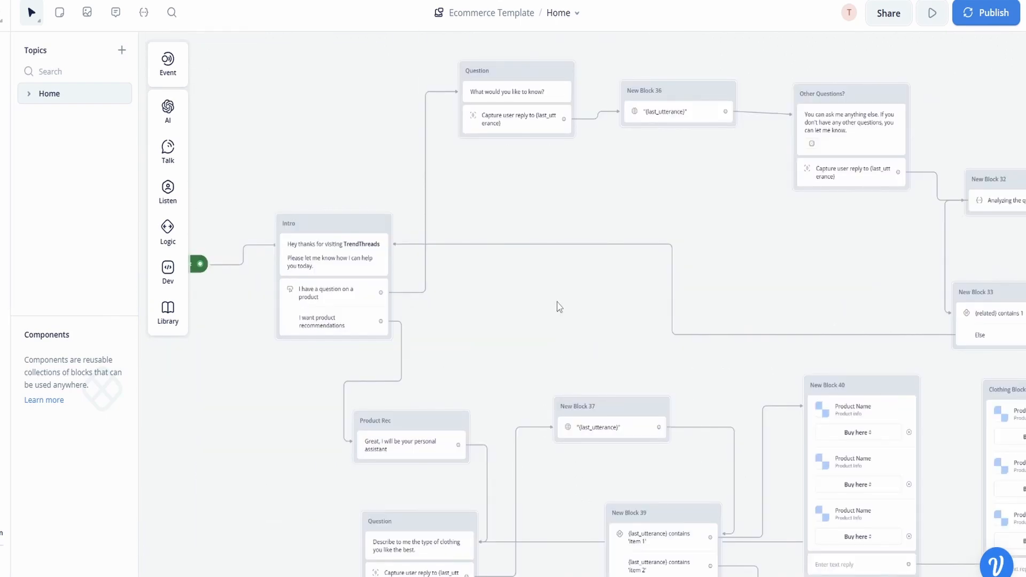
drag(559, 307, 447, 191)
scroll(447, 191, down, 1)
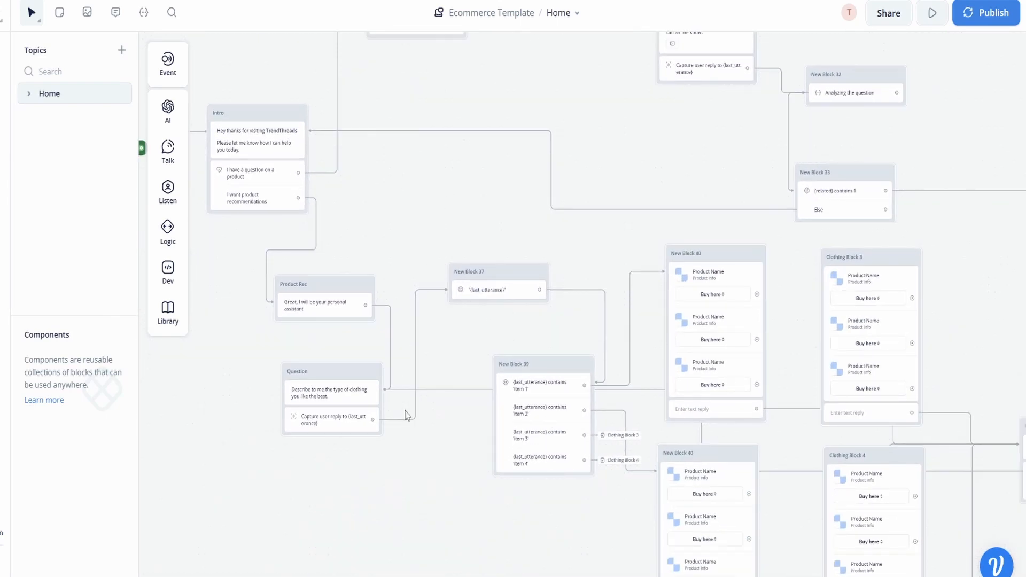
drag(419, 495, 371, 471)
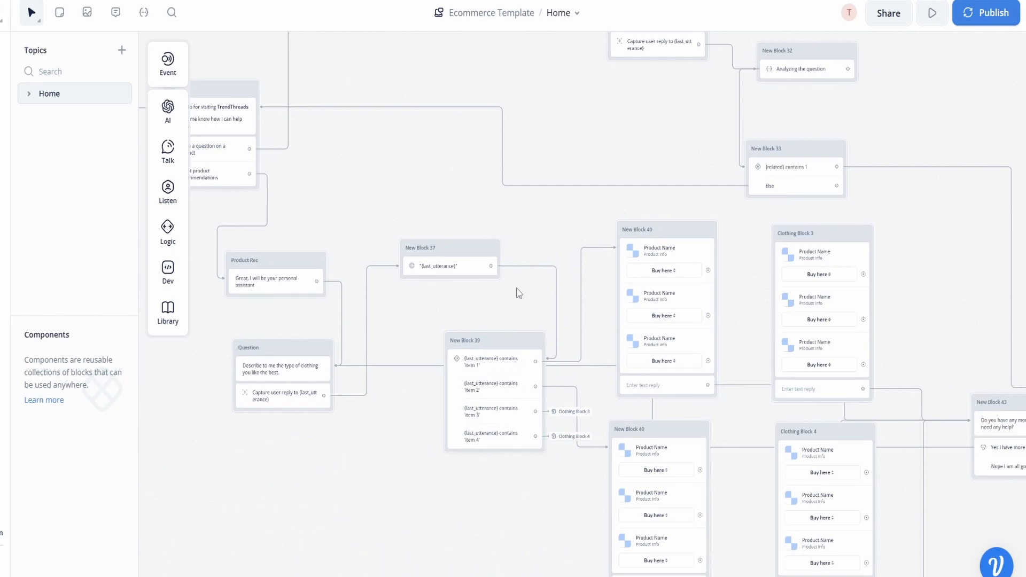
drag(473, 511, 424, 464)
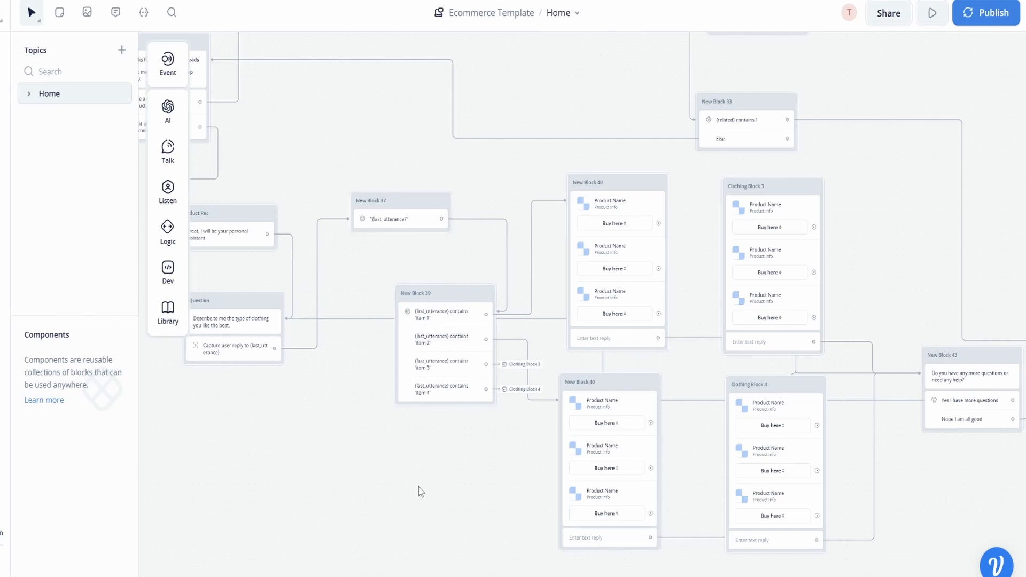
drag(951, 530, 944, 511)
drag(368, 413, 525, 457)
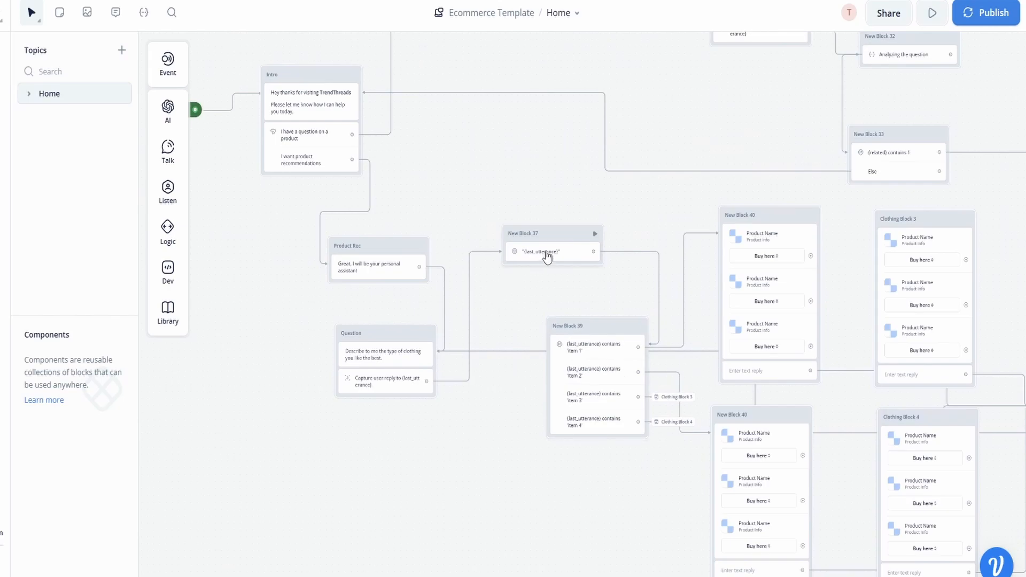
scroll(543, 255, up, 3)
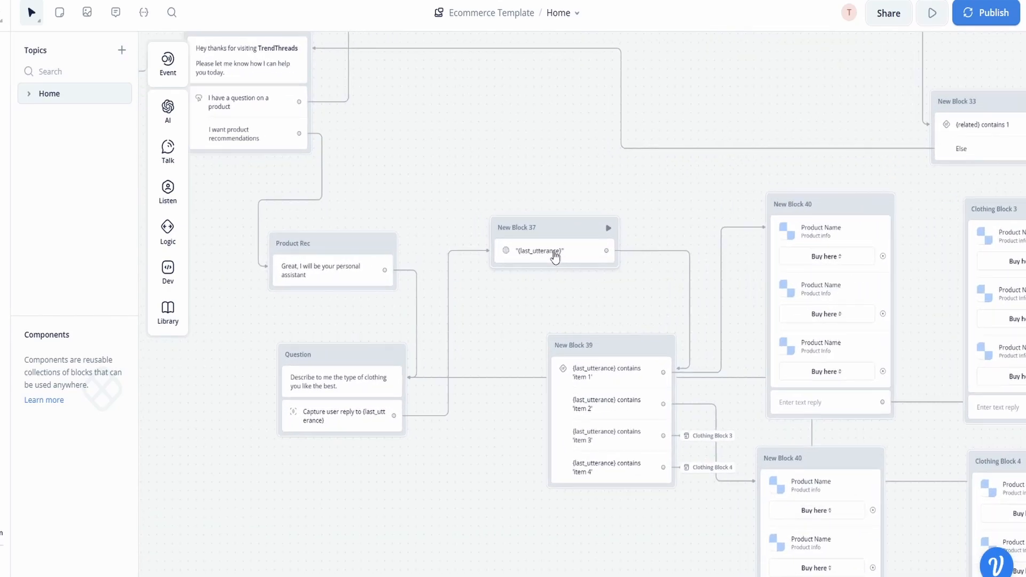
click(559, 255)
click(461, 451)
Step: Examine how the Intro block's product question option leads through the AI answer to the other-questions and relevance check blocks
drag(497, 327, 494, 382)
drag(442, 163, 469, 254)
drag(577, 226, 448, 351)
drag(619, 271, 623, 133)
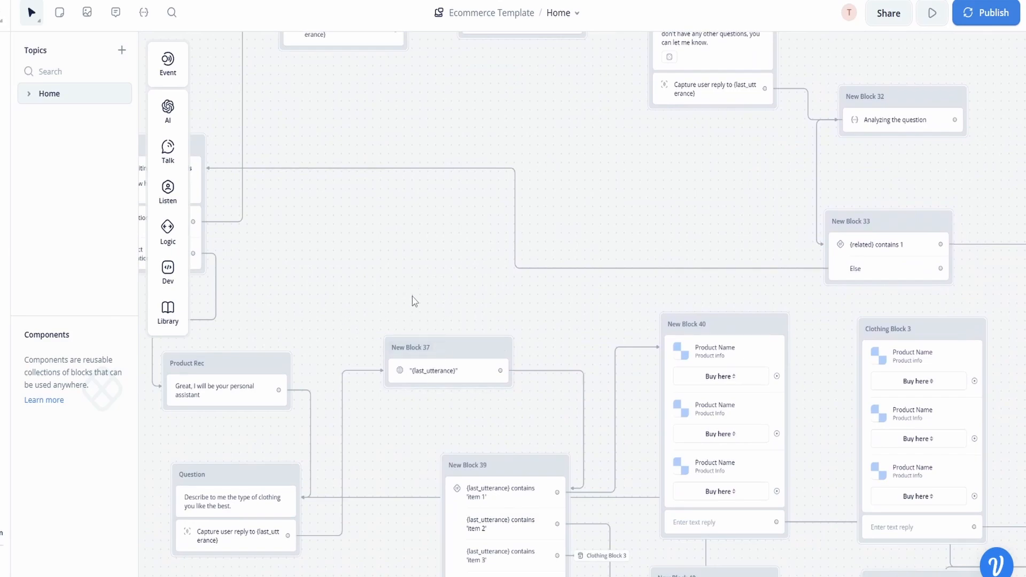
drag(413, 296, 404, 256)
drag(366, 219, 509, 241)
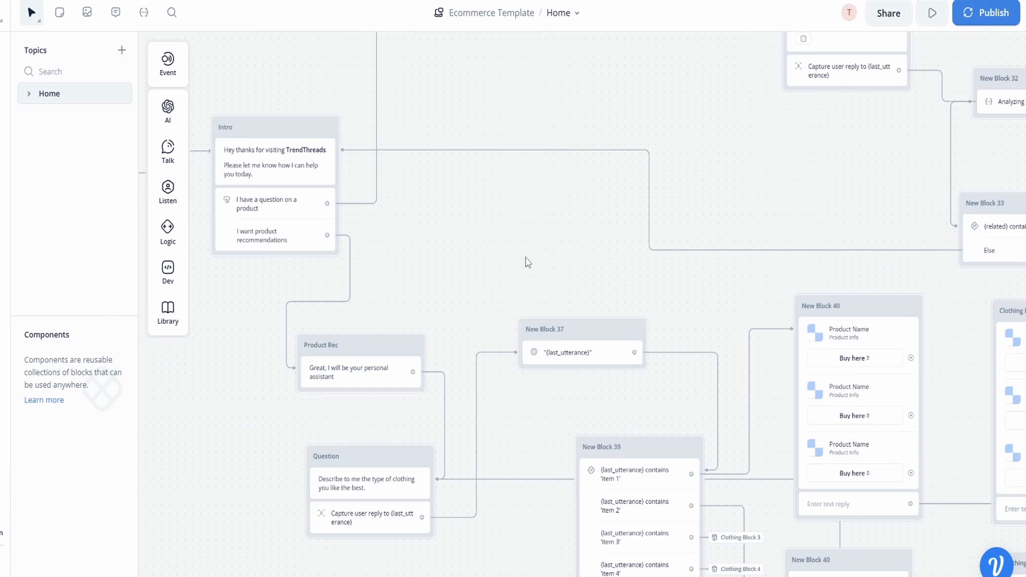
drag(580, 165, 508, 364)
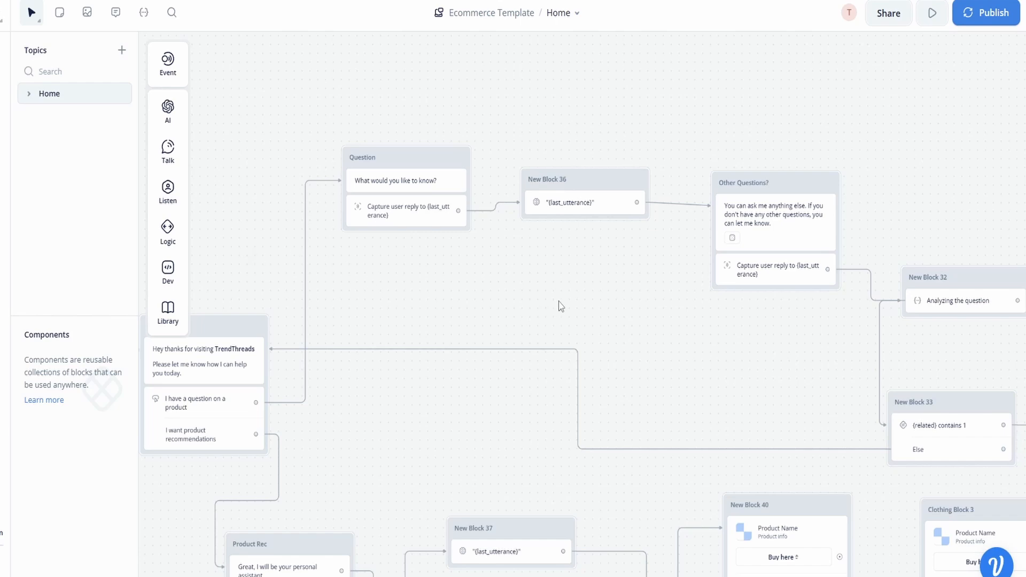
drag(514, 297, 568, 279)
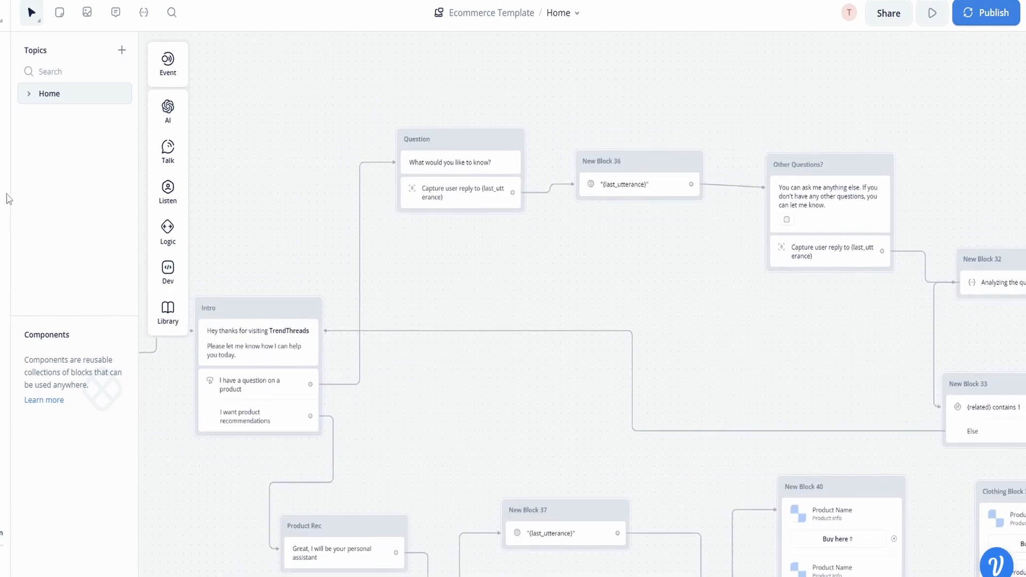
Step: Check the agent's intents list, return to its knowledge base and open the option for adding a data source
click(2, 101)
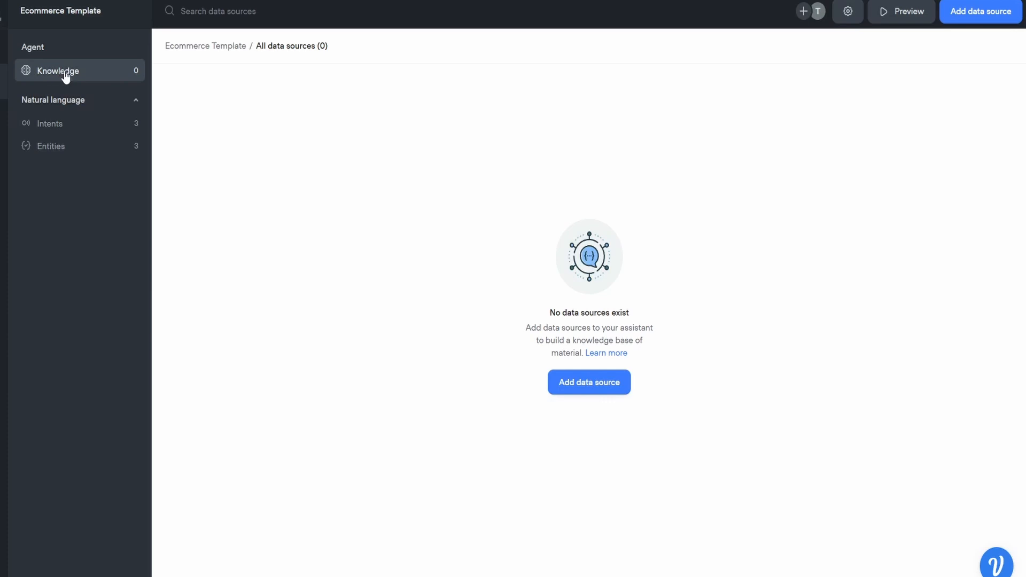
click(50, 123)
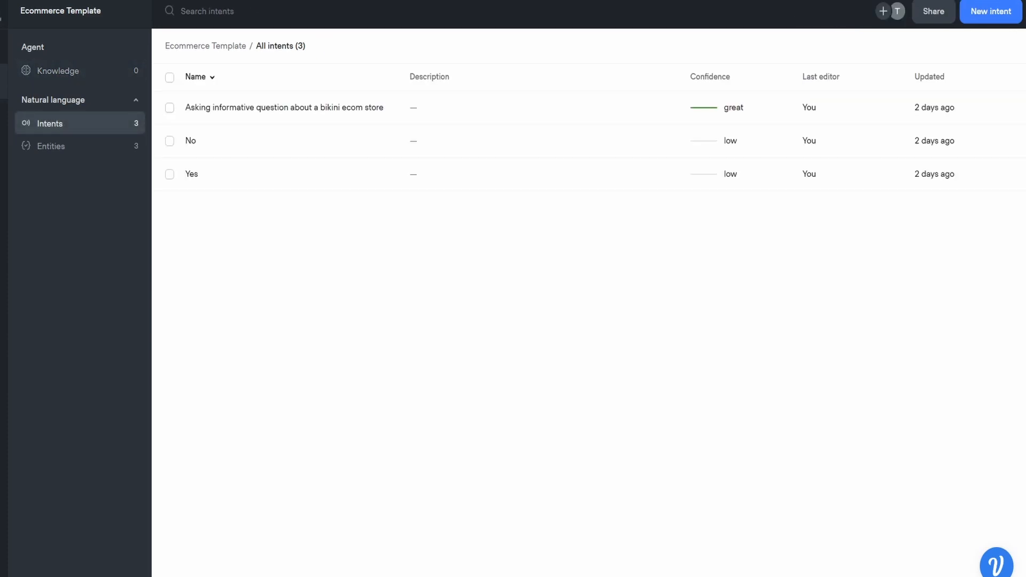
click(63, 74)
click(553, 388)
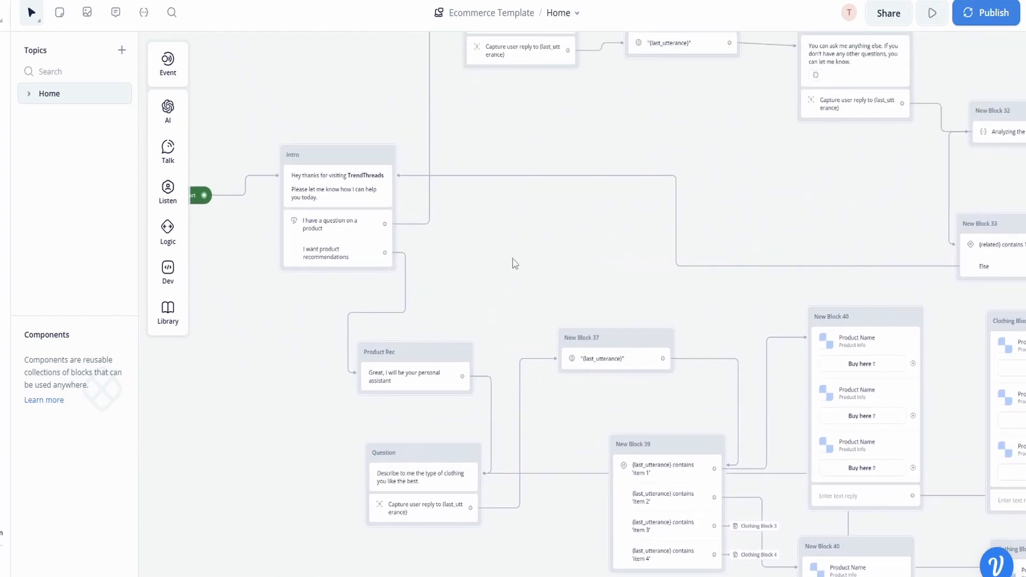
scroll(535, 241, up, 3)
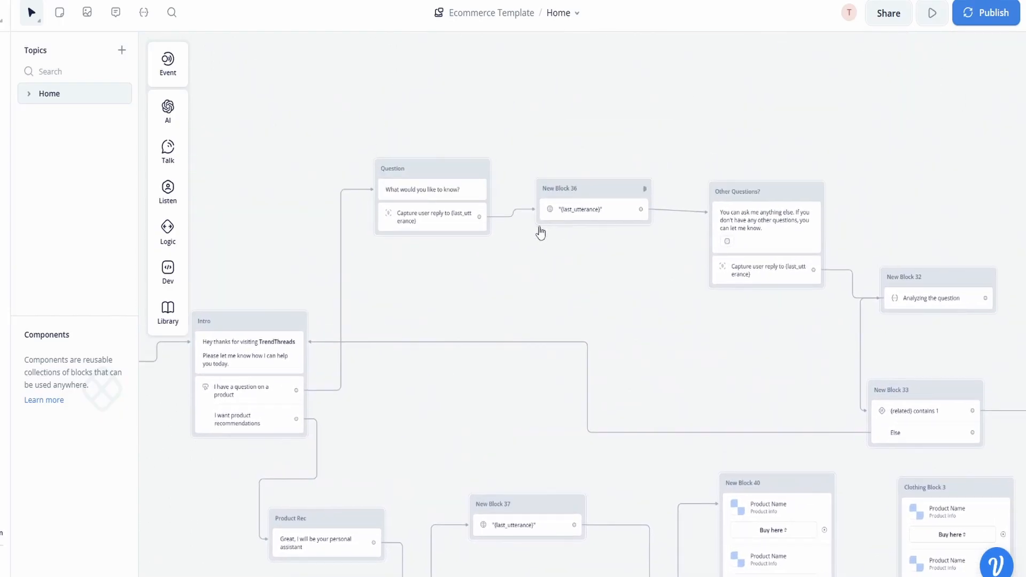
drag(614, 298, 505, 258)
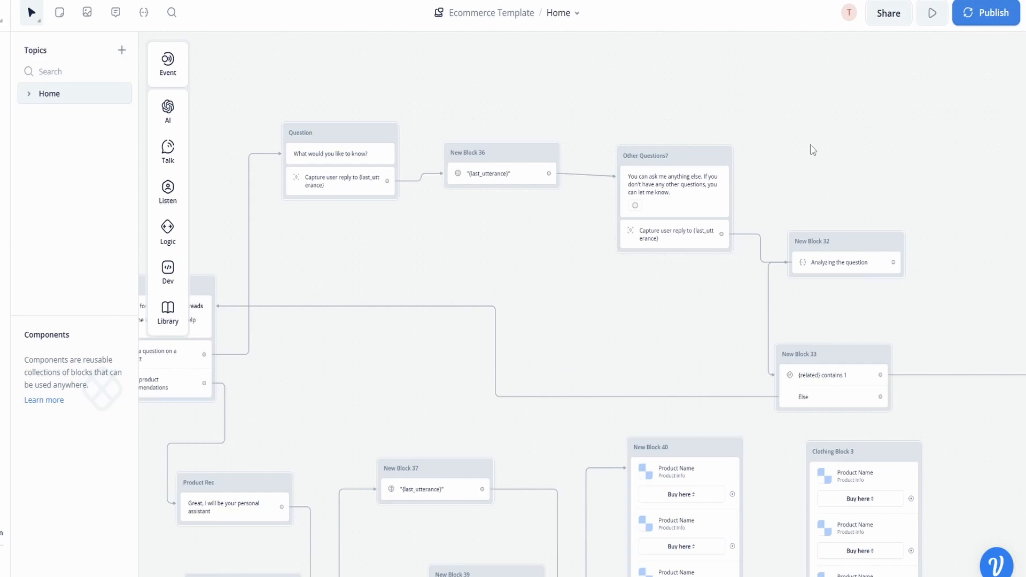
drag(461, 267, 636, 176)
drag(532, 330, 584, 339)
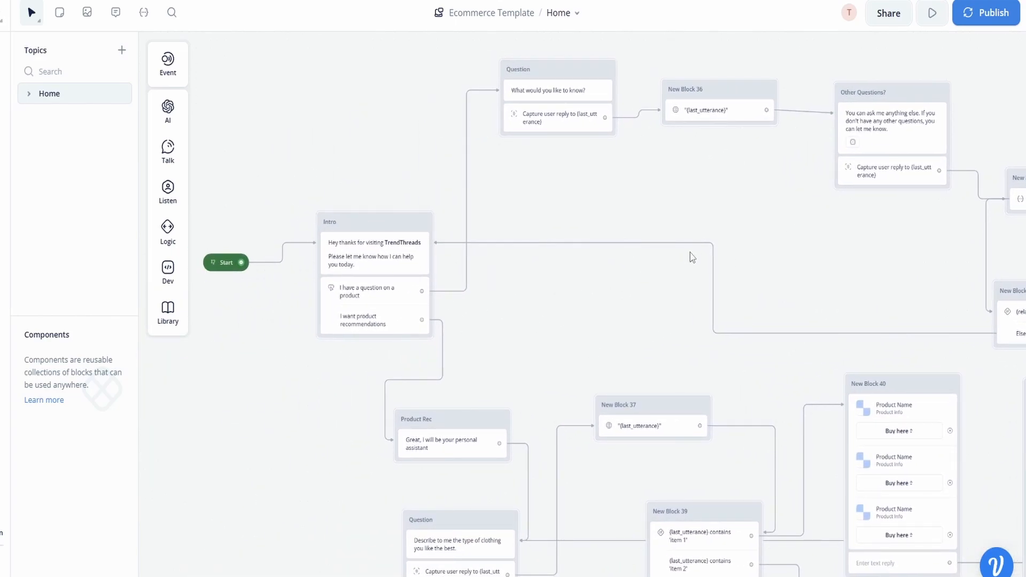
drag(790, 220, 723, 230)
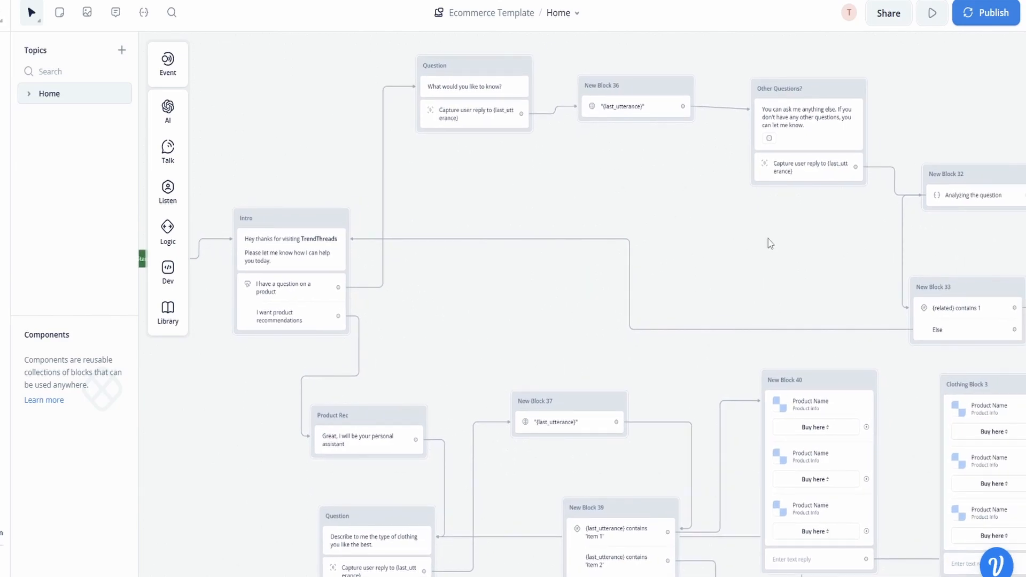